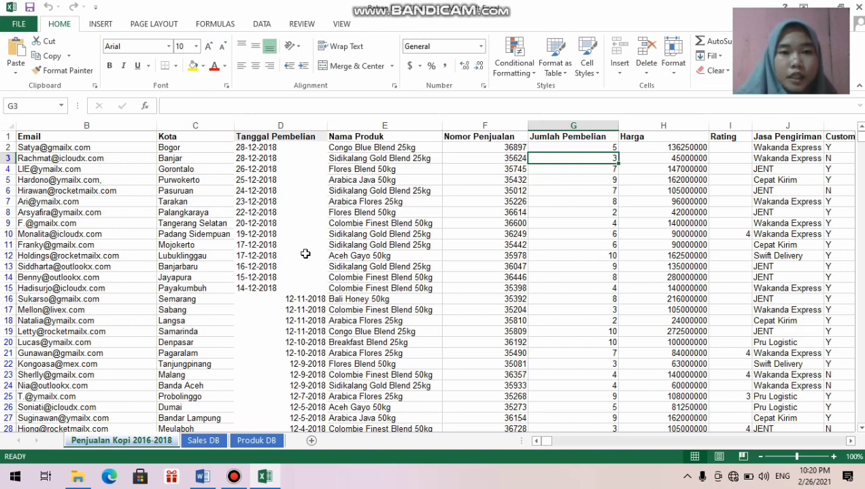
Examine the column headers of the coffee sales table, from Nama through Harga and Rating.
{"action": "left_click", "coordinate": [209, 180]}
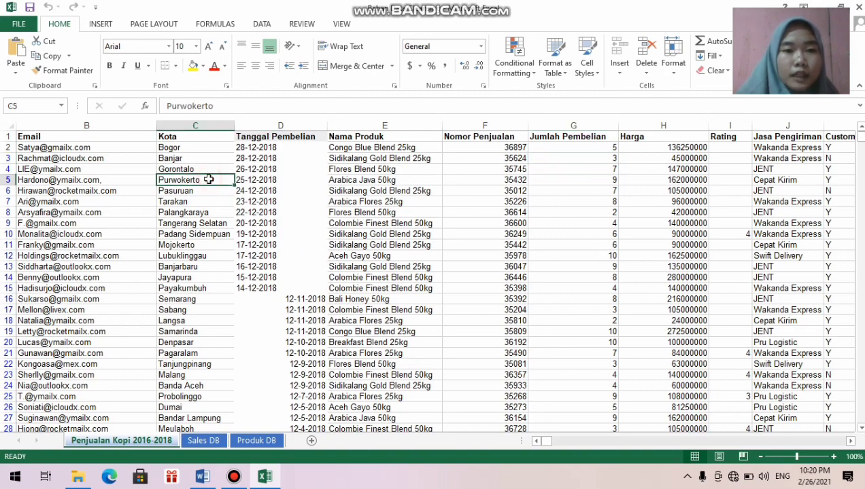
{"action": "left_click", "coordinate": [538, 444]}
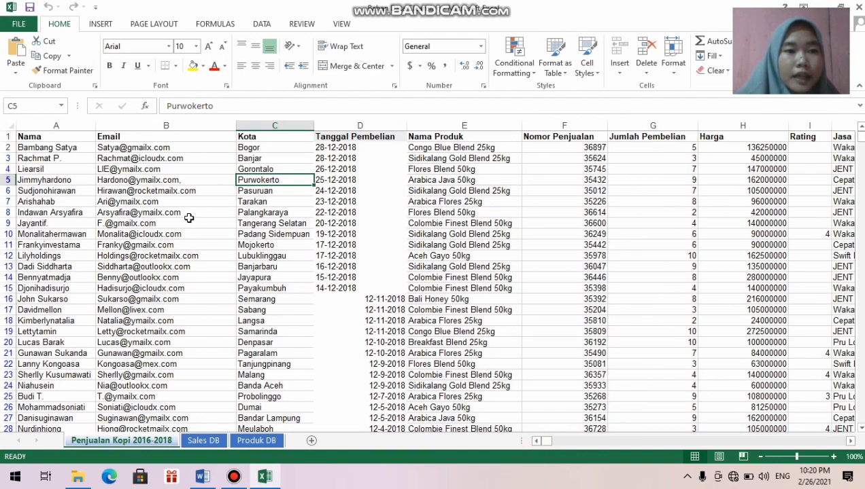
{"action": "left_click", "coordinate": [51, 139]}
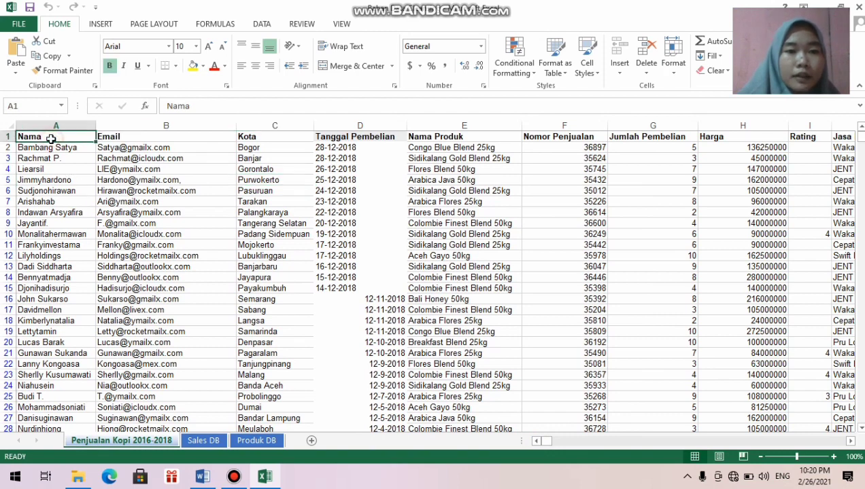
{"action": "left_click", "coordinate": [439, 147]}
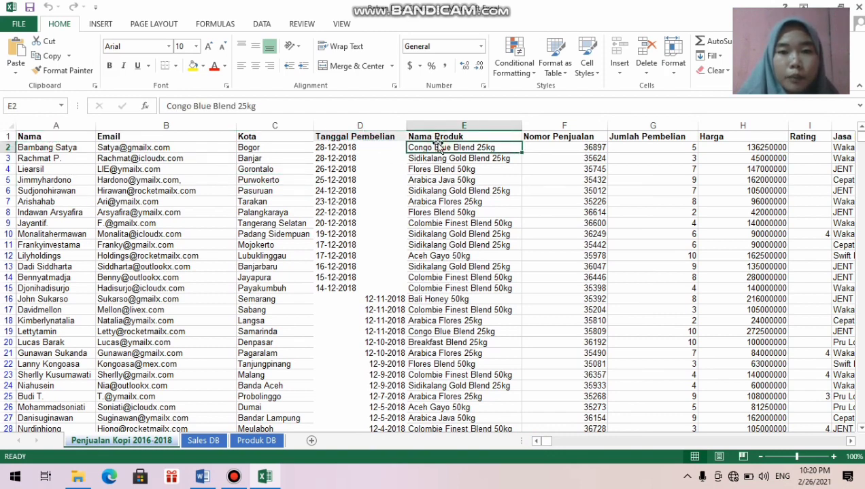
{"action": "left_click", "coordinate": [543, 145]}
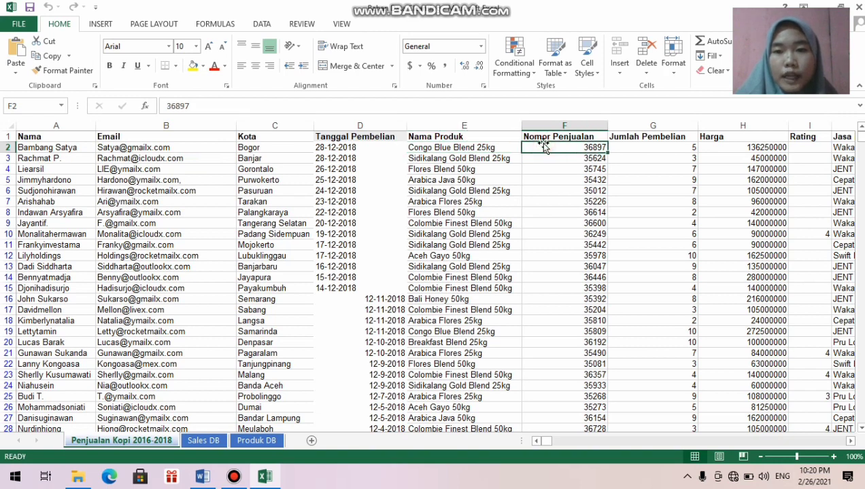
{"action": "left_click", "coordinate": [634, 137]}
{"action": "left_click", "coordinate": [767, 143]}
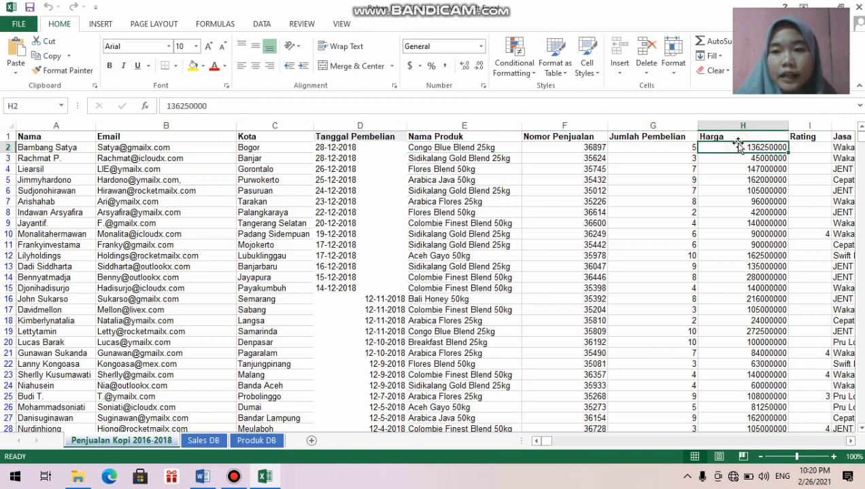
{"action": "left_click", "coordinate": [797, 137]}
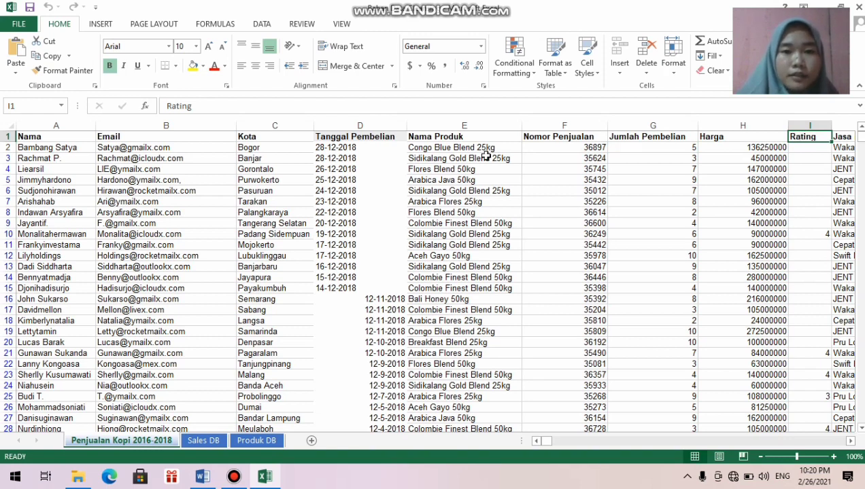
Try to format the whole Tanggal Pembelian column as a Date of type 14-Mar-12.
{"action": "left_click", "coordinate": [361, 146]}
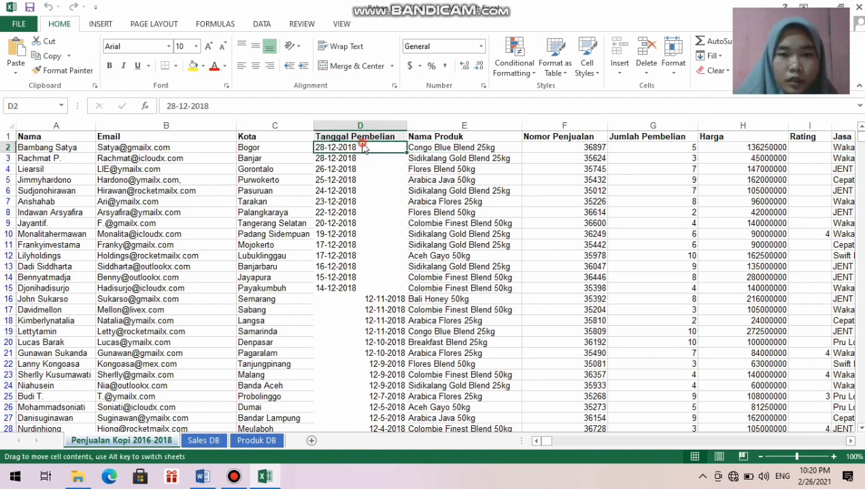
{"action": "left_click", "coordinate": [359, 134]}
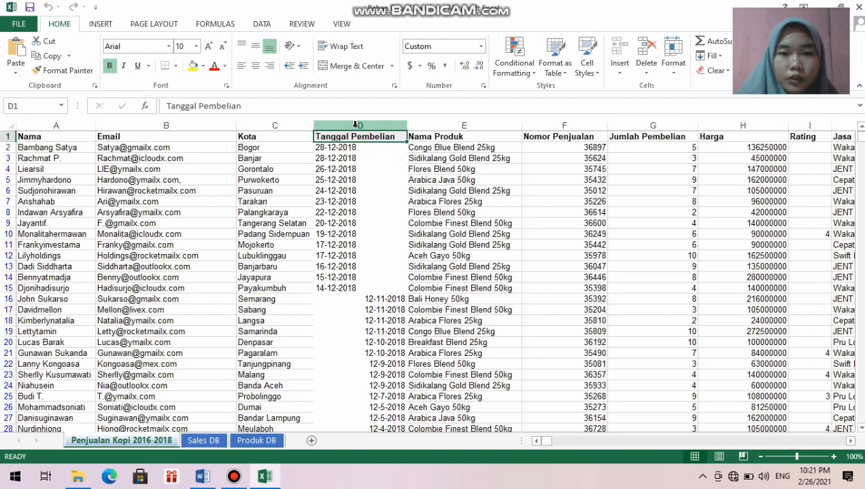
{"action": "left_click", "coordinate": [360, 126]}
{"action": "right_click", "coordinate": [358, 126]}
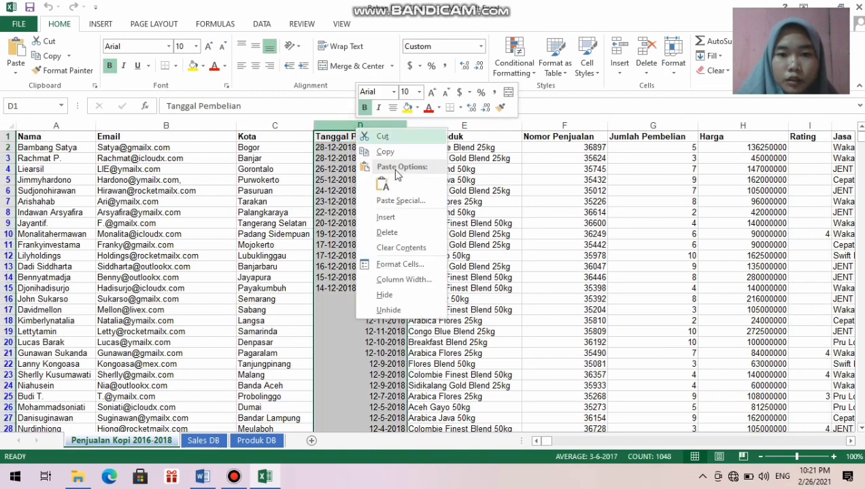
{"action": "left_click", "coordinate": [387, 264]}
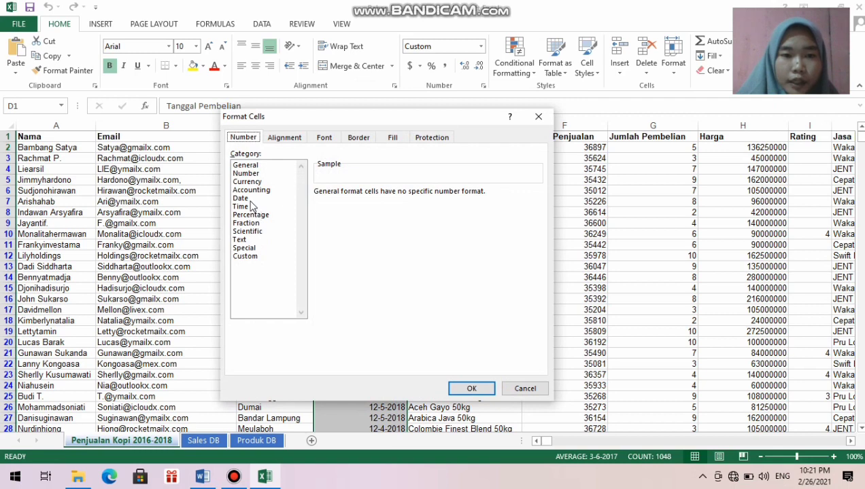
{"action": "left_click", "coordinate": [249, 199]}
{"action": "left_click", "coordinate": [331, 252]}
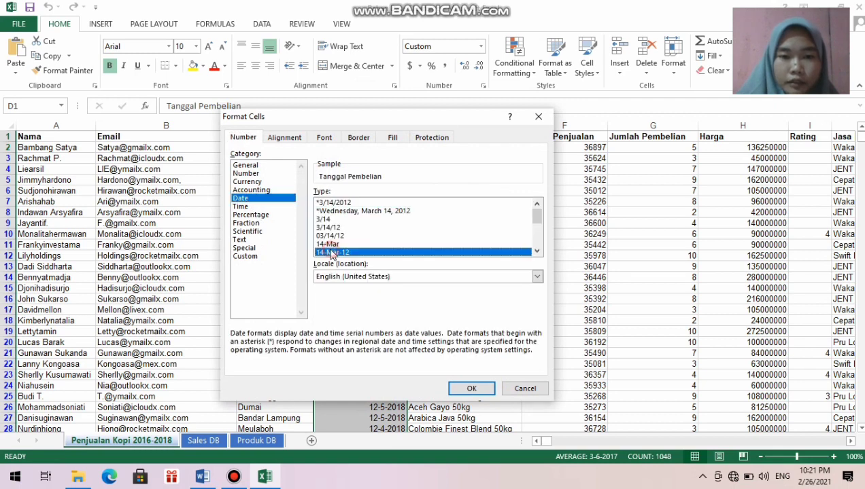
{"action": "left_click", "coordinate": [458, 388]}
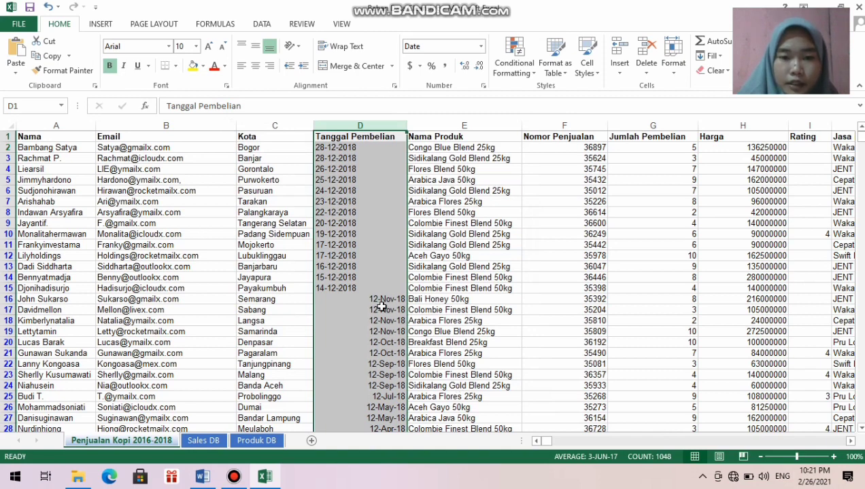
Compare the upper and lower dates in the Tanggal Pembelian column, and undo the date format change.
{"action": "left_click", "coordinate": [445, 350]}
{"action": "left_click", "coordinate": [381, 299]}
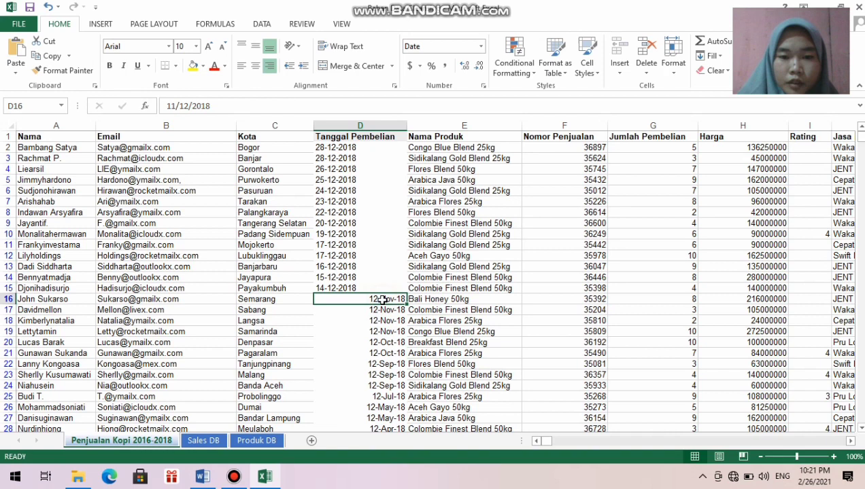
{"action": "left_click", "coordinate": [389, 341]}
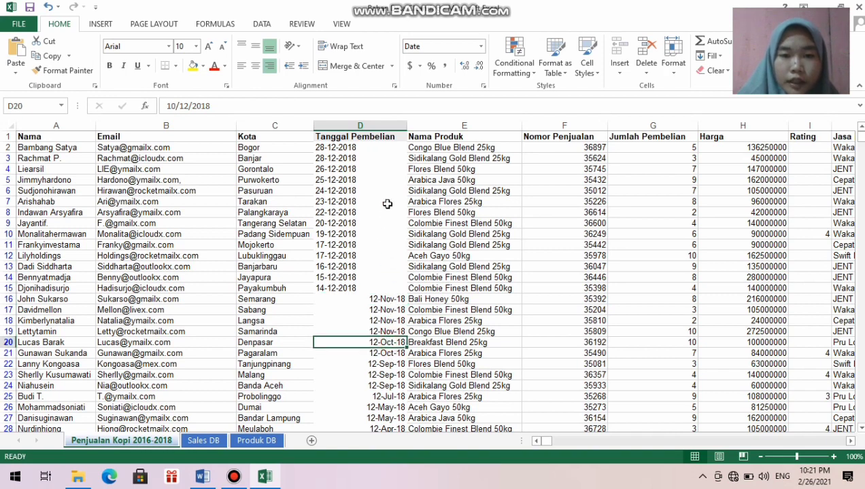
{"action": "left_click", "coordinate": [352, 156]}
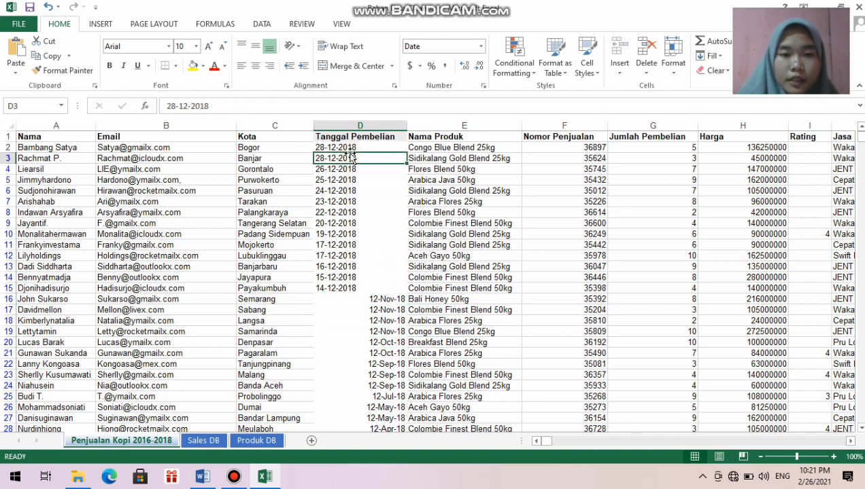
{"action": "left_click", "coordinate": [377, 324]}
{"action": "left_click", "coordinate": [381, 137]}
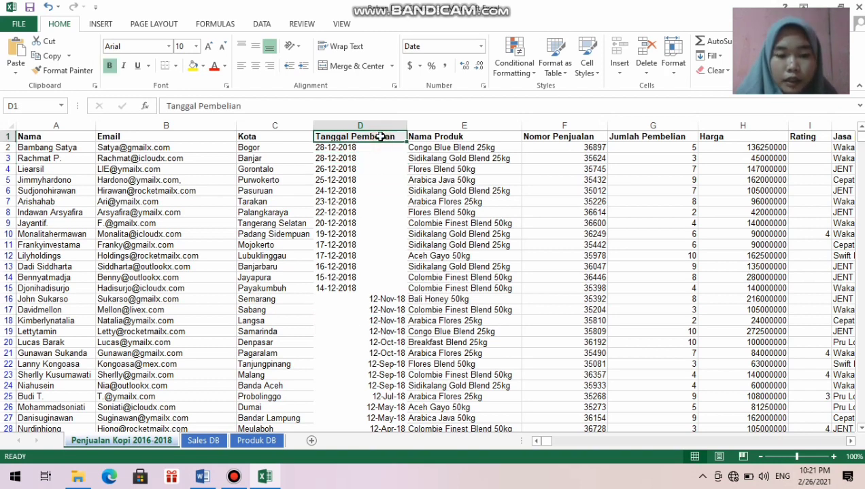
{"action": "key", "text": "ctrl+z"}
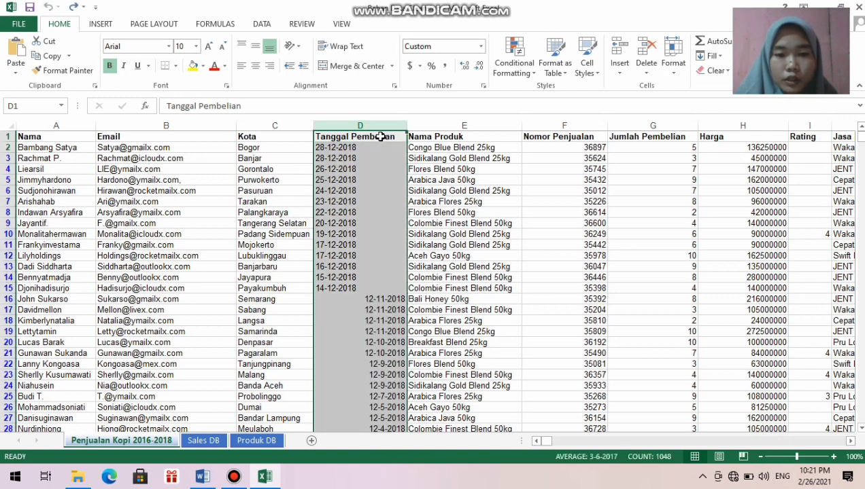
Insert three blank columns between Tanggal Pembelian and Nama Produk.
{"action": "left_click", "coordinate": [419, 133]}
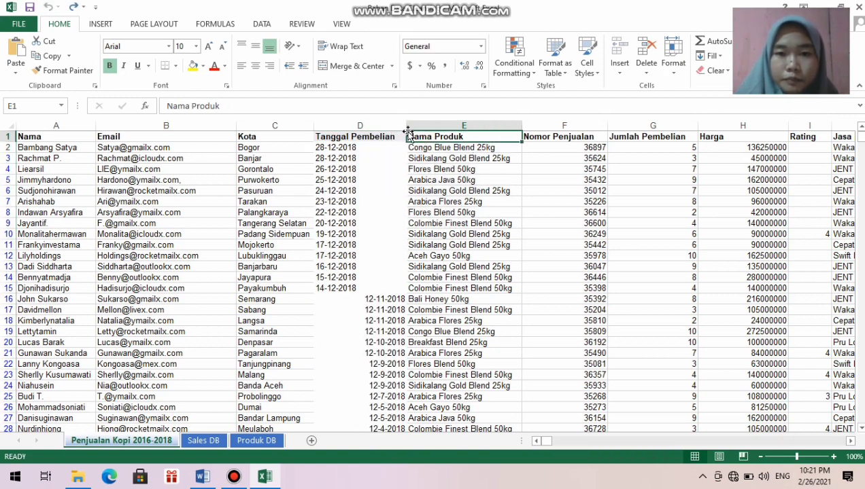
{"action": "left_click", "coordinate": [418, 126]}
{"action": "left_click_drag", "start_coordinate": [418, 126], "coordinate": [614, 137]}
{"action": "right_click", "coordinate": [620, 138]}
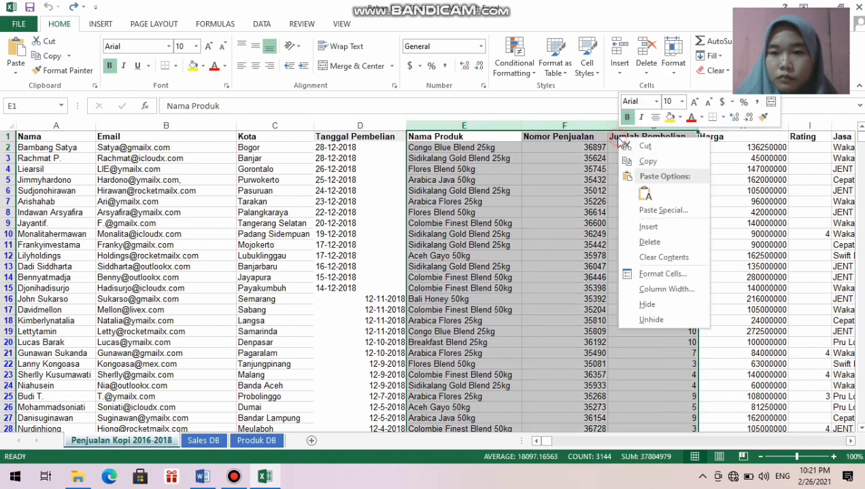
{"action": "left_click", "coordinate": [648, 227]}
Enter the formula =TEXT(D2,"dd-mm,yyyy") in cell E2 to convert the purchase date to text.
{"action": "left_click", "coordinate": [430, 146]}
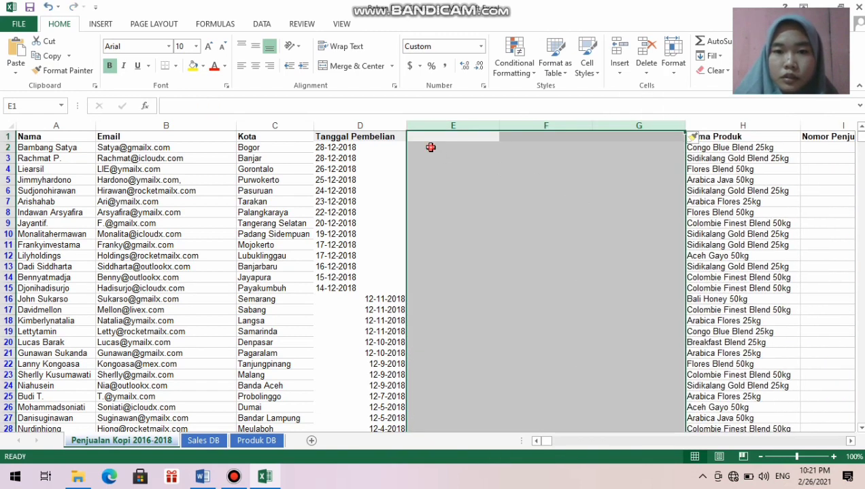
{"action": "type", "text": "="}
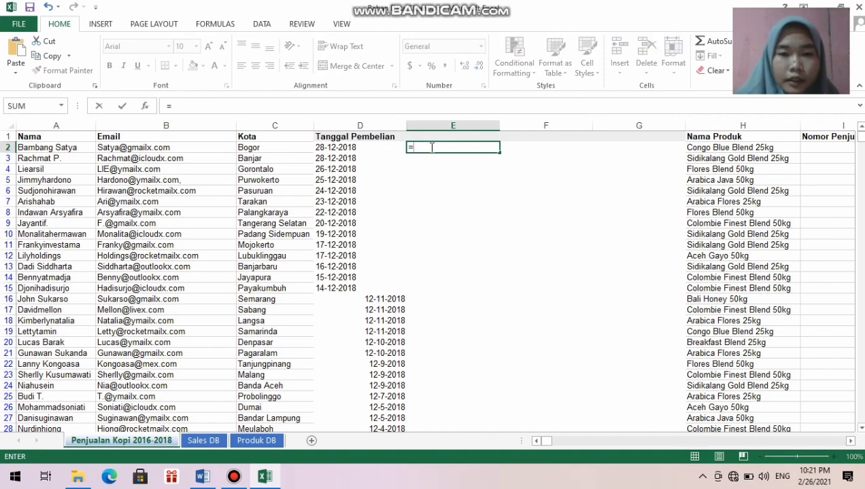
{"action": "type", "text": "te"}
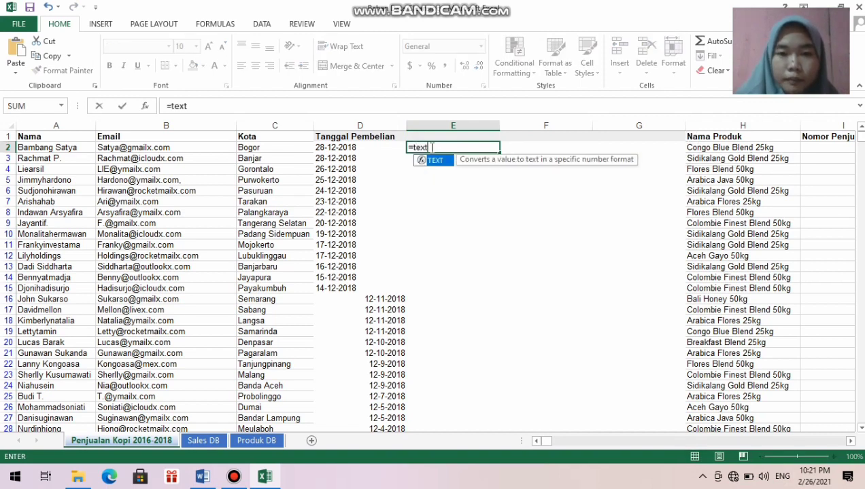
{"action": "type", "text": "xt"}
{"action": "double_click", "coordinate": [438, 160]}
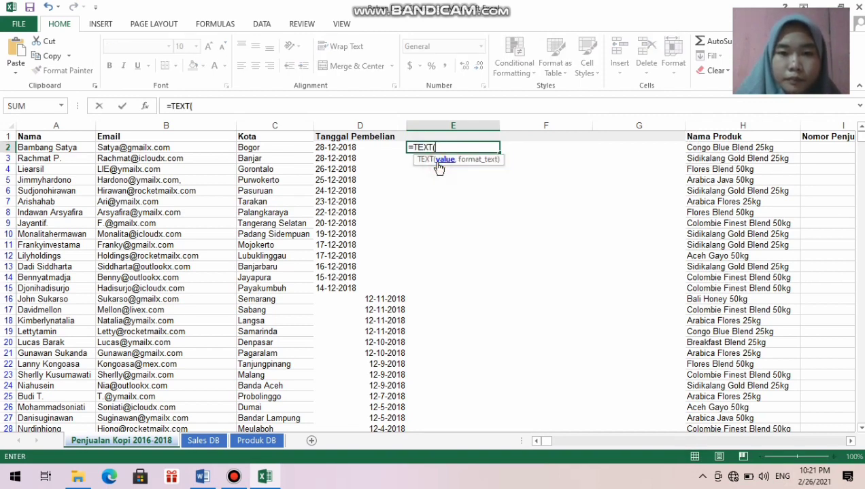
{"action": "left_click", "coordinate": [363, 147]}
{"action": "type", "text": ","}
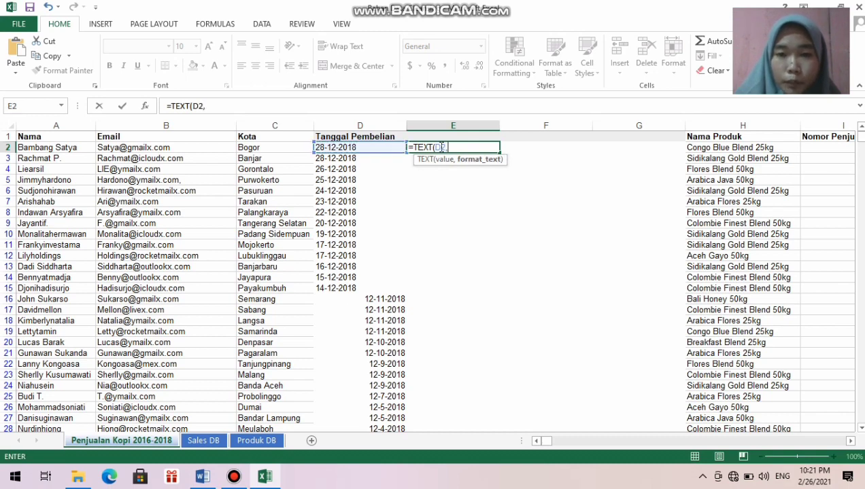
{"action": "type", "text": "\"d"}
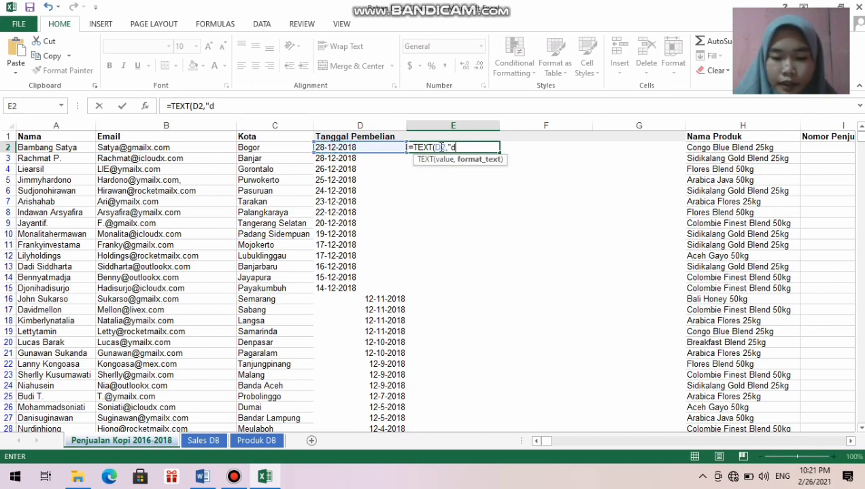
{"action": "type", "text": "d-mm,yyyy\""}
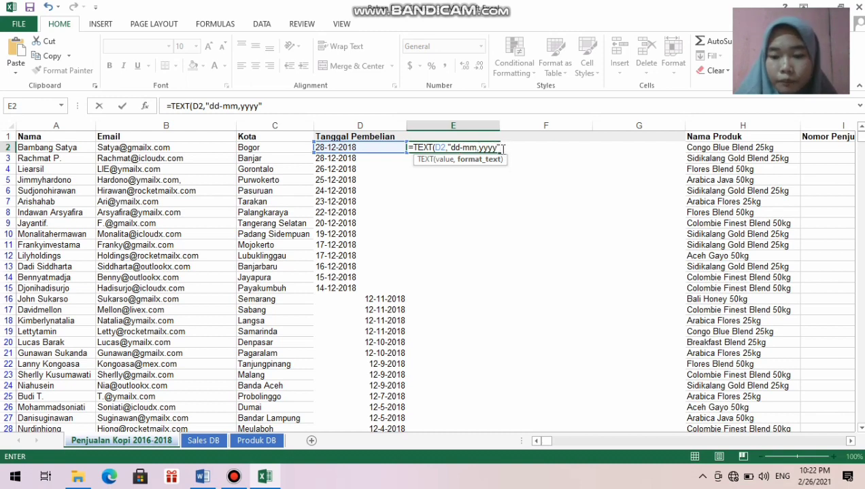
{"action": "key", "text": "Return"}
Fill the TEXT formula from E2 down column E for all the data rows.
{"action": "left_click", "coordinate": [486, 147]}
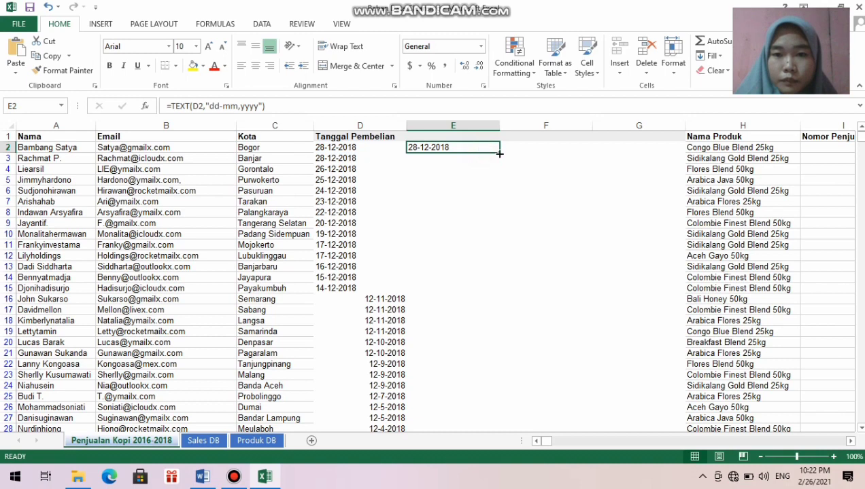
{"action": "double_click", "coordinate": [499, 154]}
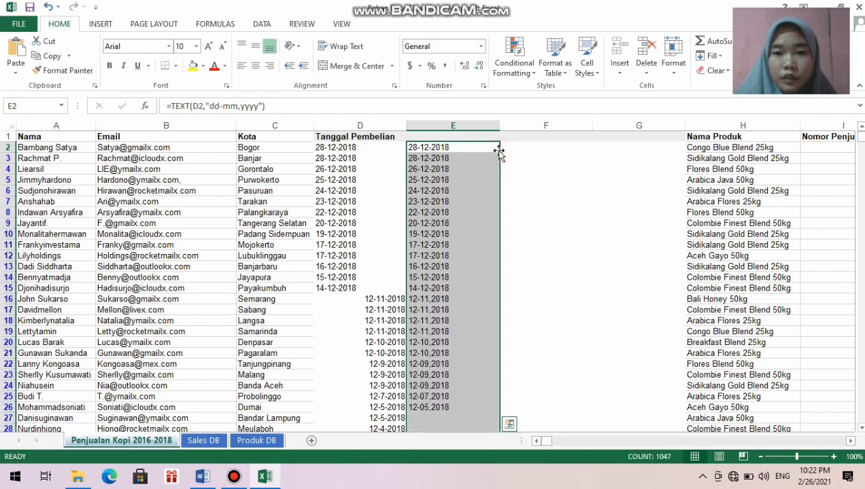
{"action": "left_click", "coordinate": [508, 285]}
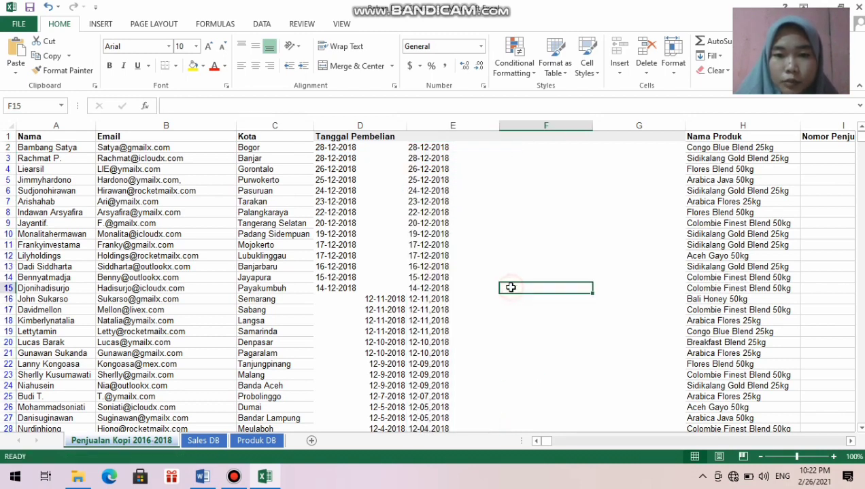
Compare the converted dates in column E between the rows above and below row 16.
{"action": "left_click", "coordinate": [430, 148]}
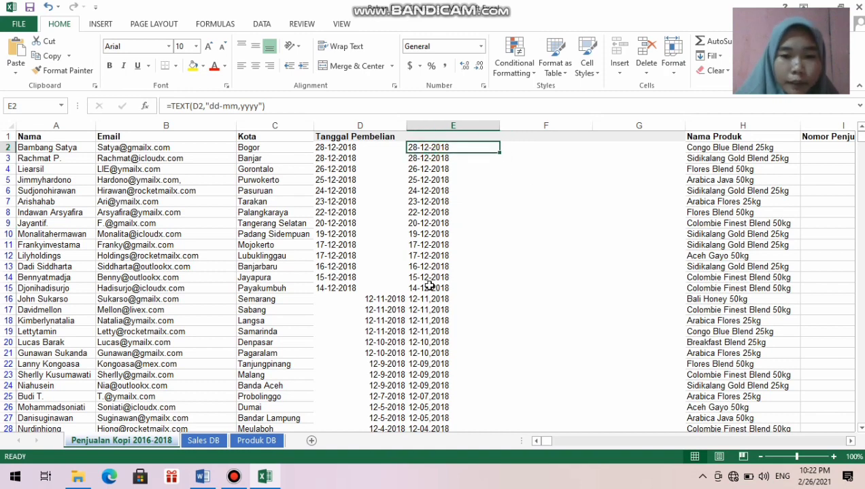
{"action": "left_click", "coordinate": [431, 308]}
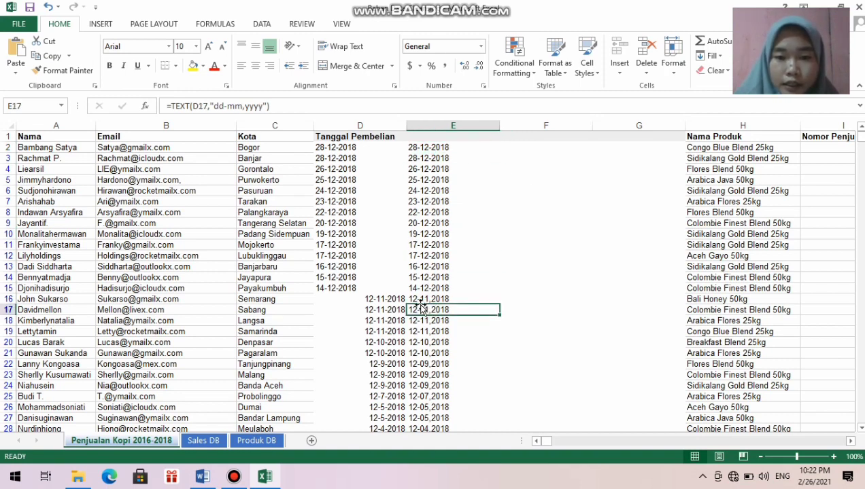
{"action": "left_click", "coordinate": [417, 299]}
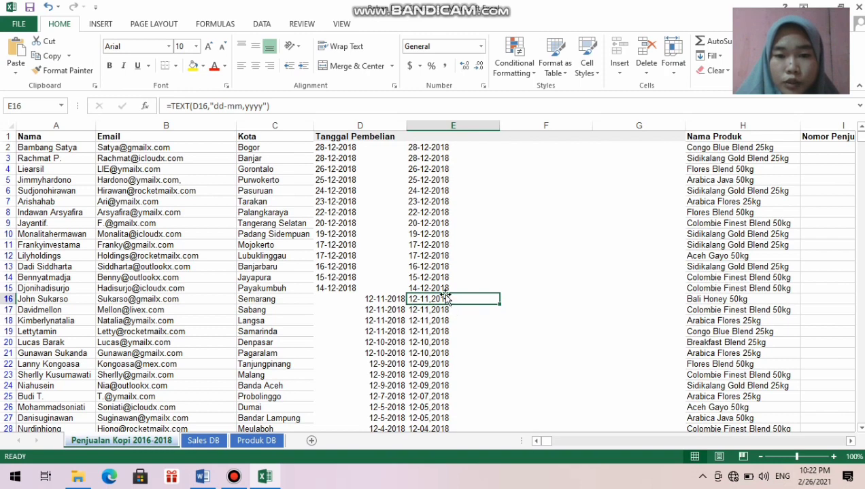
{"action": "left_click", "coordinate": [415, 188]}
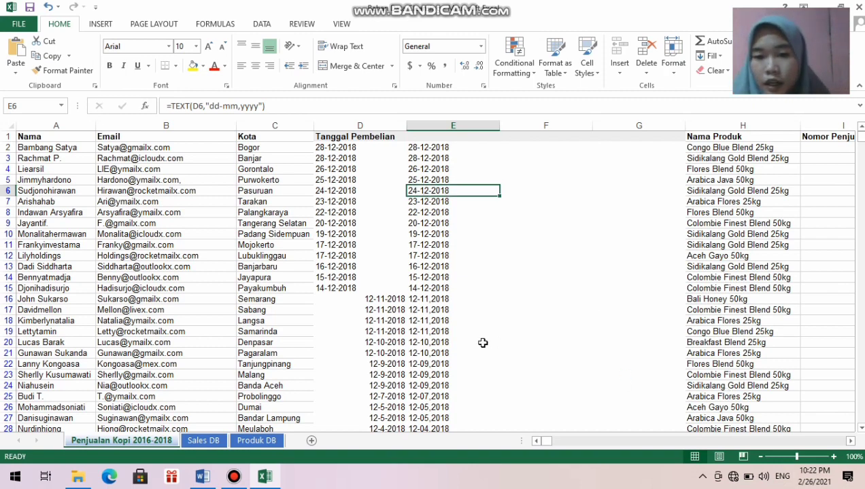
{"action": "left_click", "coordinate": [416, 303]}
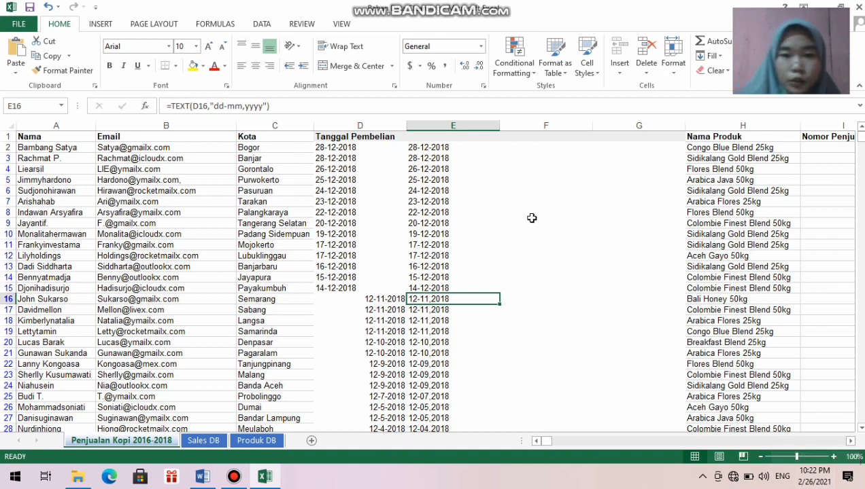
Replace the TEXT formulas in column E with their values by copying the column and pasting values only in place.
{"action": "left_click", "coordinate": [435, 147]}
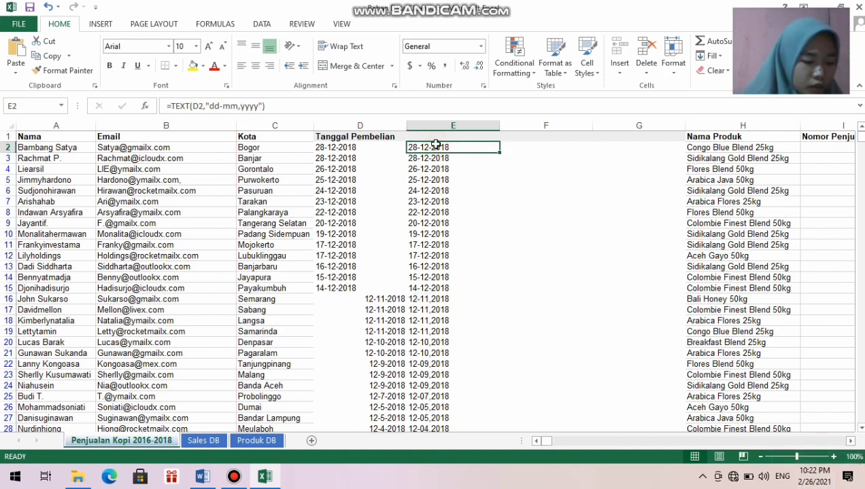
{"action": "left_click", "coordinate": [425, 125]}
{"action": "left_click", "coordinate": [430, 147]}
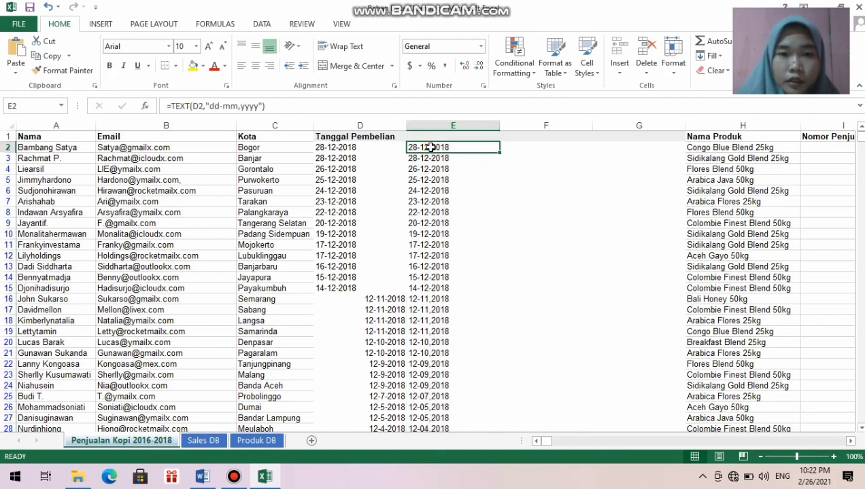
{"action": "right_click", "coordinate": [431, 147]}
{"action": "key", "text": "Escape"}
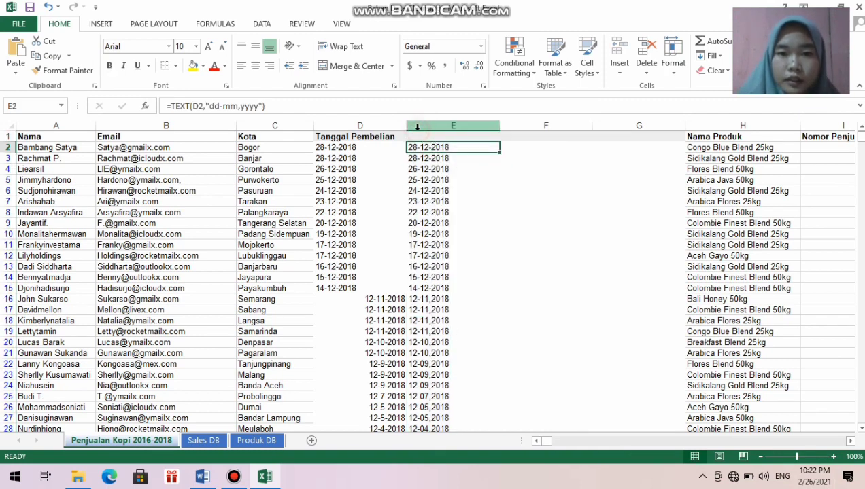
{"action": "left_click", "coordinate": [417, 126]}
{"action": "right_click", "coordinate": [416, 127]}
{"action": "left_click", "coordinate": [445, 153]}
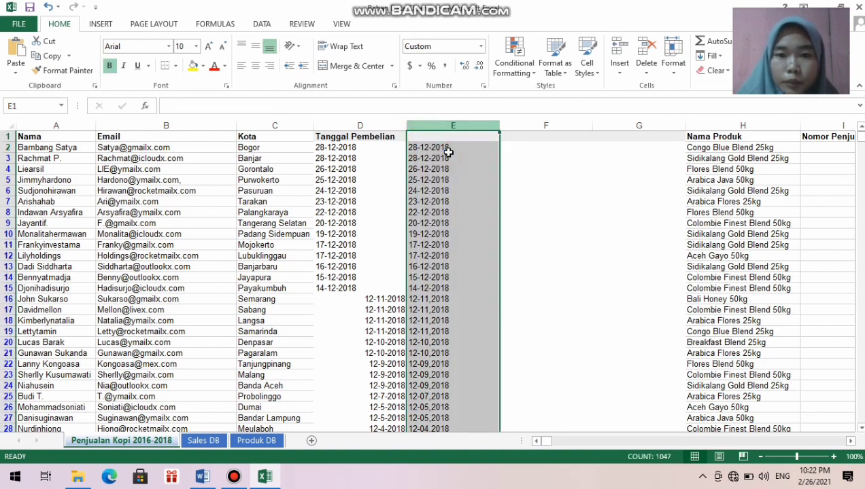
{"action": "right_click", "coordinate": [450, 157]}
{"action": "left_click", "coordinate": [496, 210]}
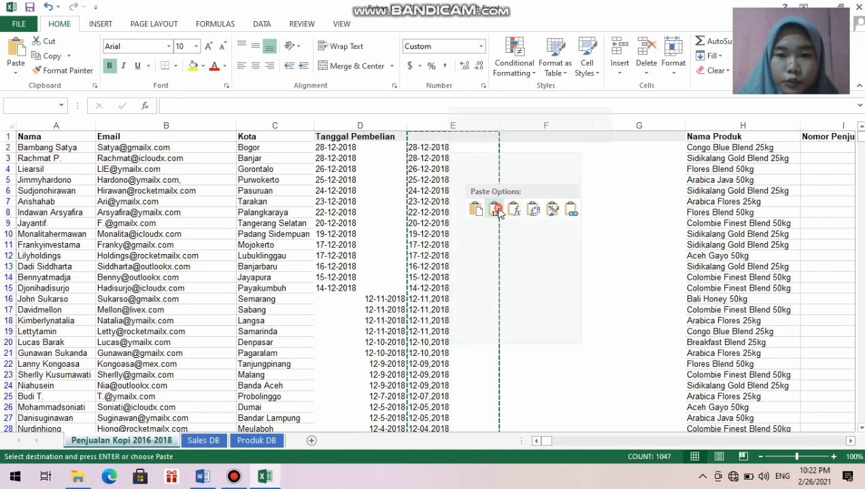
{"action": "left_click", "coordinate": [444, 128]}
{"action": "key", "text": "Right"}
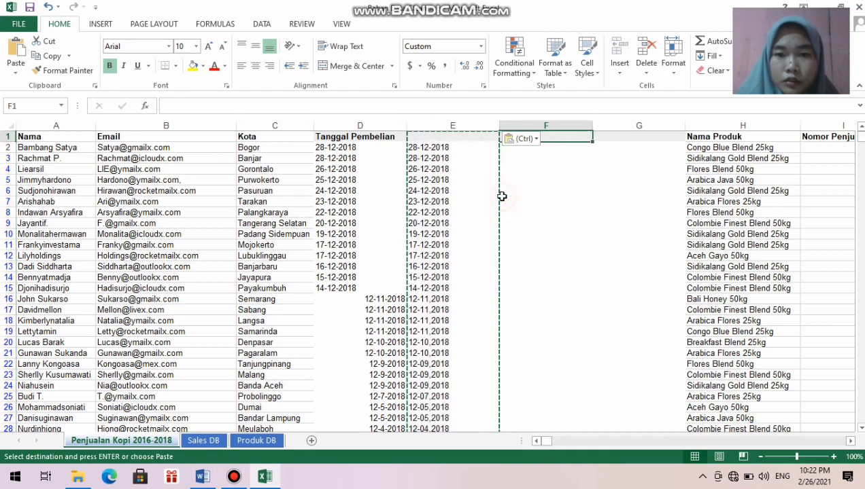
{"action": "key", "text": "Escape"}
Format column E as Date with the 14-Mar-12 type and check the content of cell E3.
{"action": "left_click", "coordinate": [453, 126]}
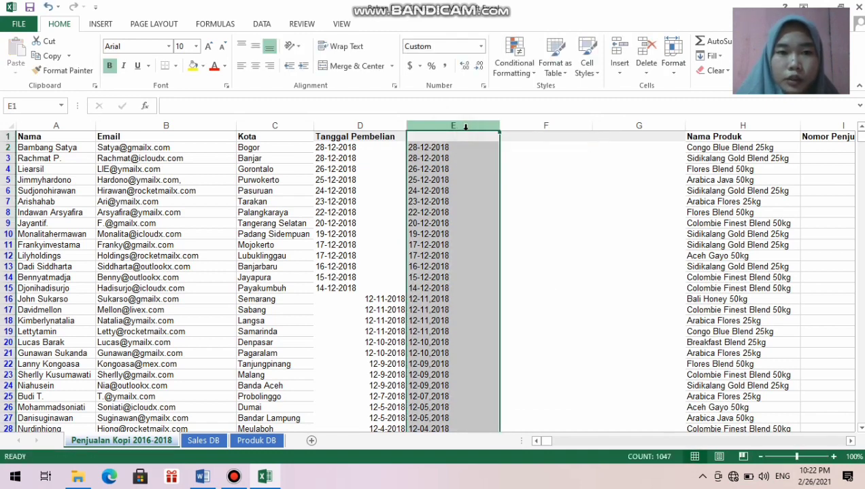
{"action": "right_click", "coordinate": [456, 148]}
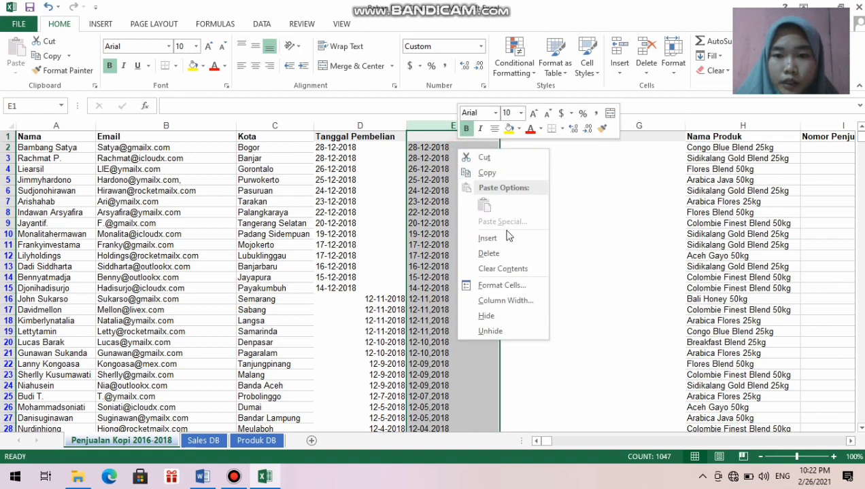
{"action": "left_click", "coordinate": [503, 286]}
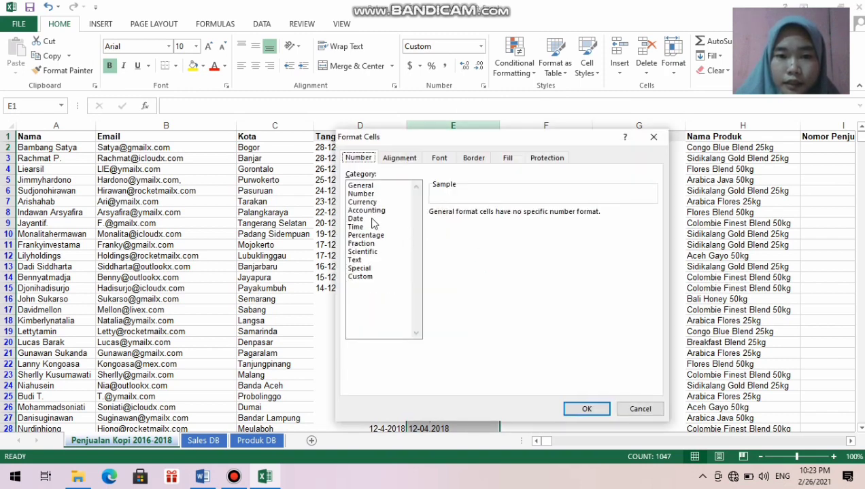
{"action": "left_click", "coordinate": [371, 220]}
{"action": "left_click", "coordinate": [462, 273]}
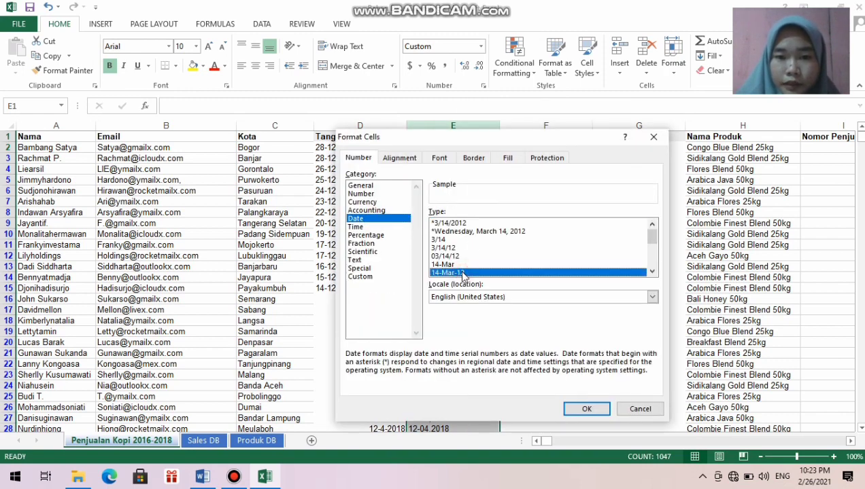
{"action": "left_click", "coordinate": [587, 408]}
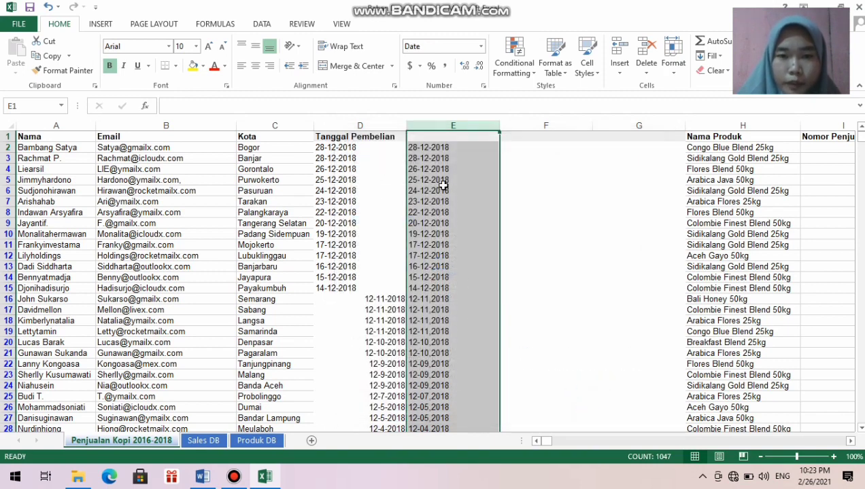
{"action": "left_click", "coordinate": [447, 157]}
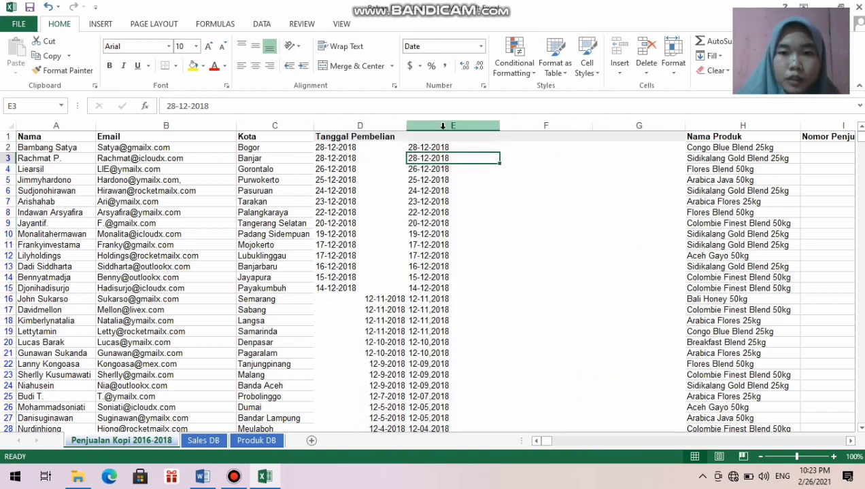
Split column E across columns E to G with Text to Columns, using only a hyphen as the custom delimiter.
{"action": "left_click", "coordinate": [443, 126]}
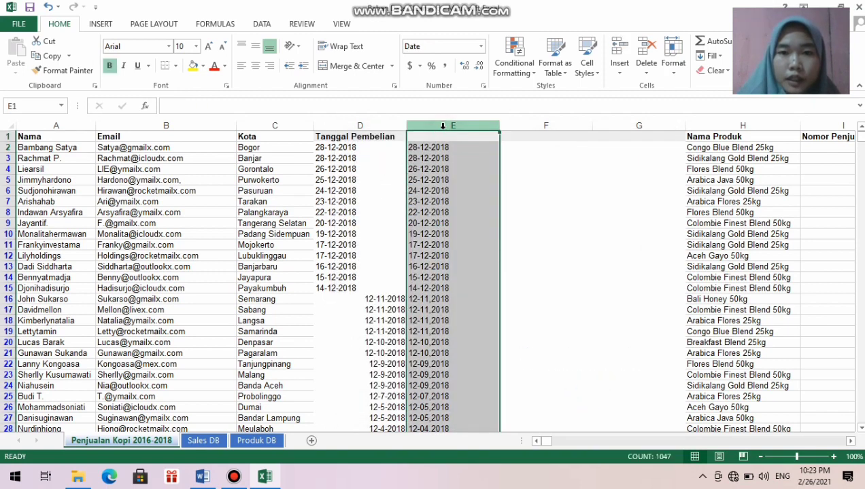
{"action": "left_click", "coordinate": [261, 24]}
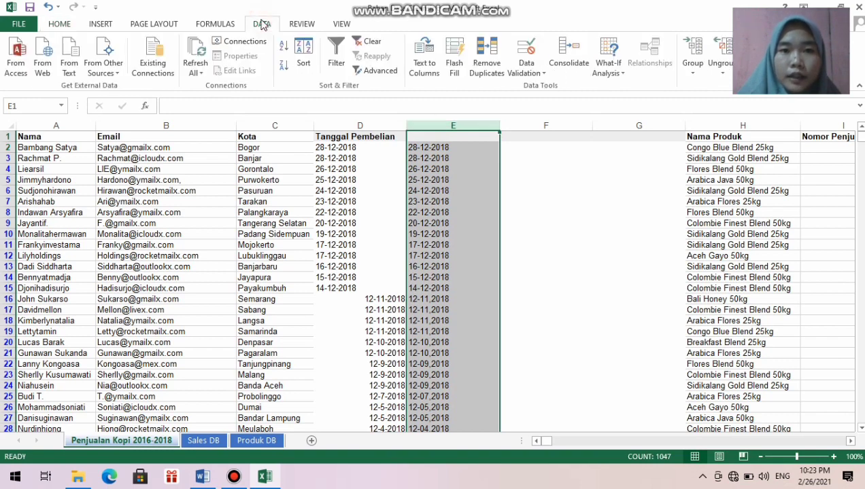
{"action": "left_click", "coordinate": [414, 66]}
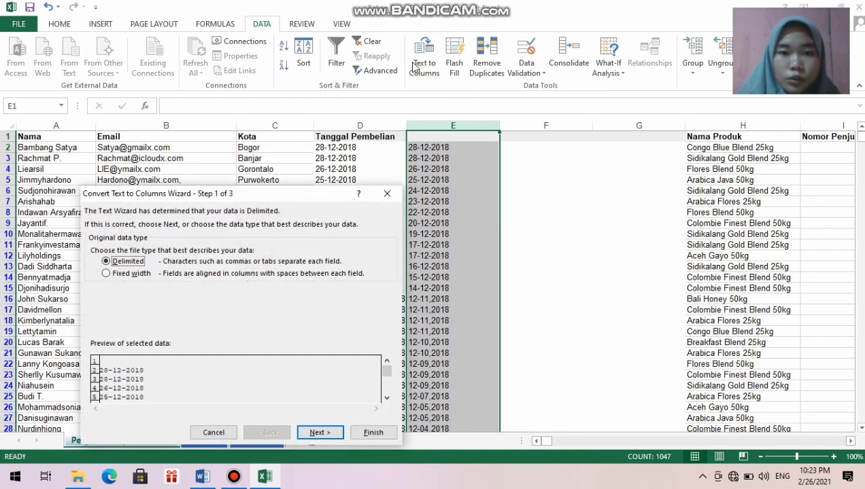
{"action": "left_click", "coordinate": [315, 433]}
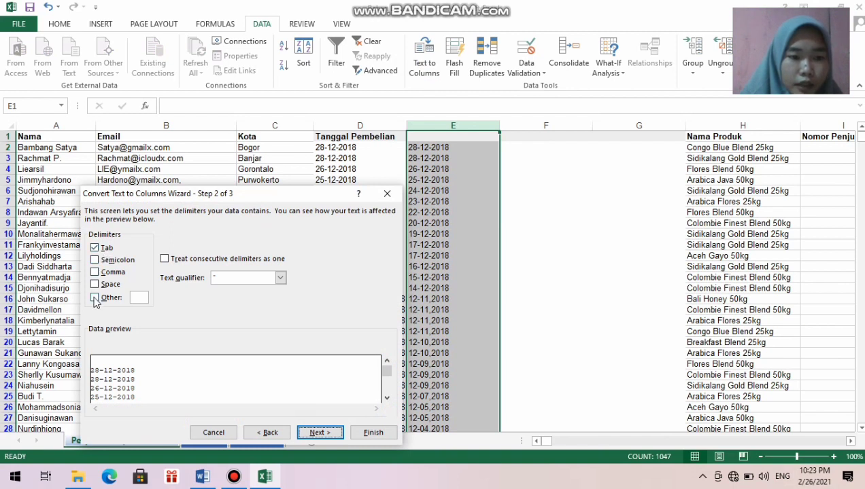
{"action": "left_click", "coordinate": [94, 299]}
{"action": "left_click", "coordinate": [95, 248]}
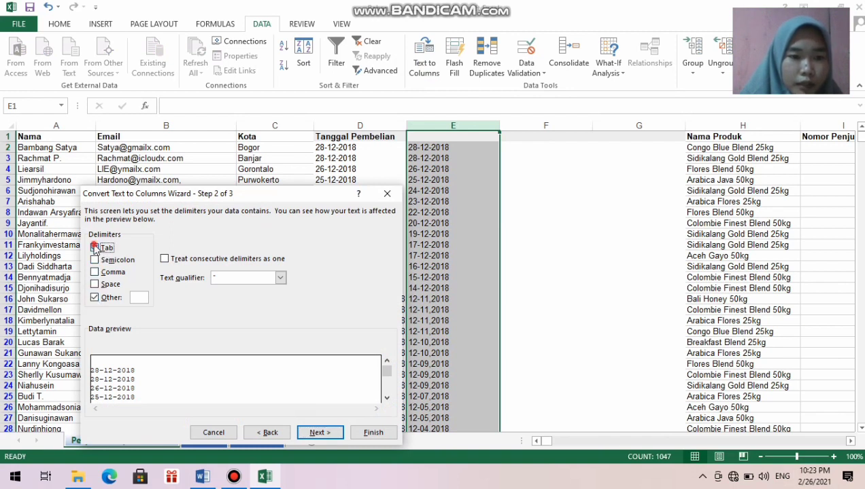
{"action": "left_click", "coordinate": [139, 301]}
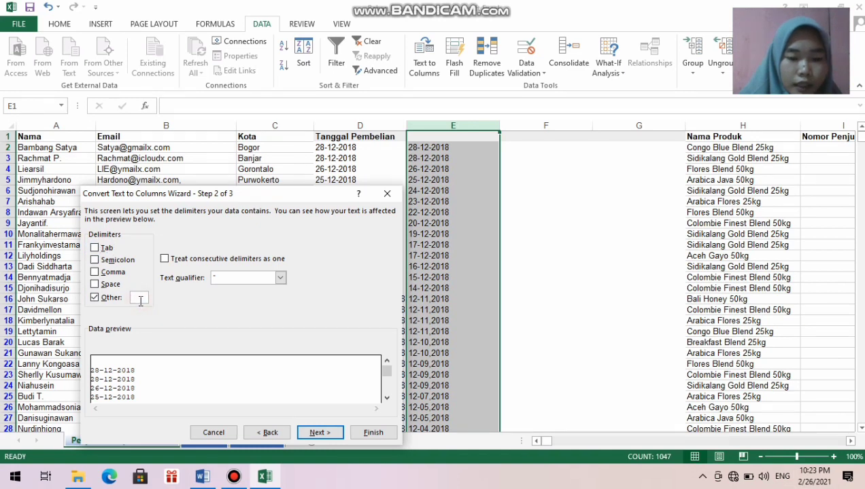
{"action": "type", "text": "-"}
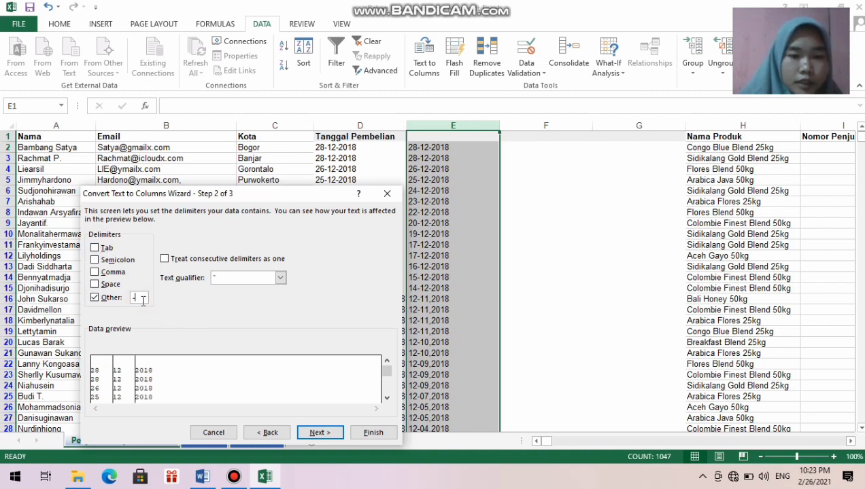
{"action": "left_click_drag", "start_coordinate": [326, 204], "coordinate": [304, 194]}
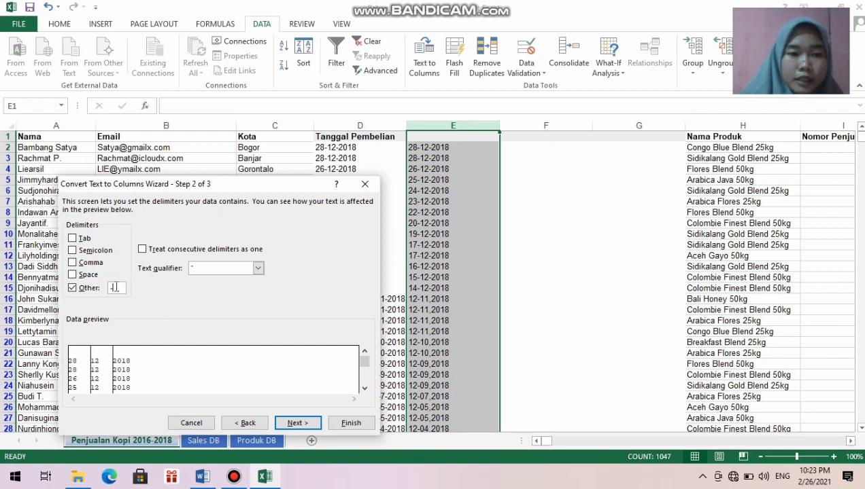
{"action": "left_click", "coordinate": [115, 289]}
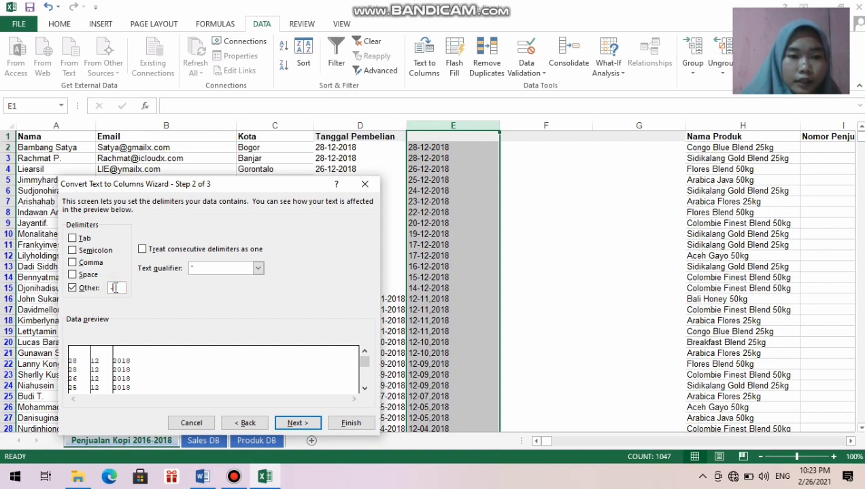
{"action": "left_click", "coordinate": [354, 425]}
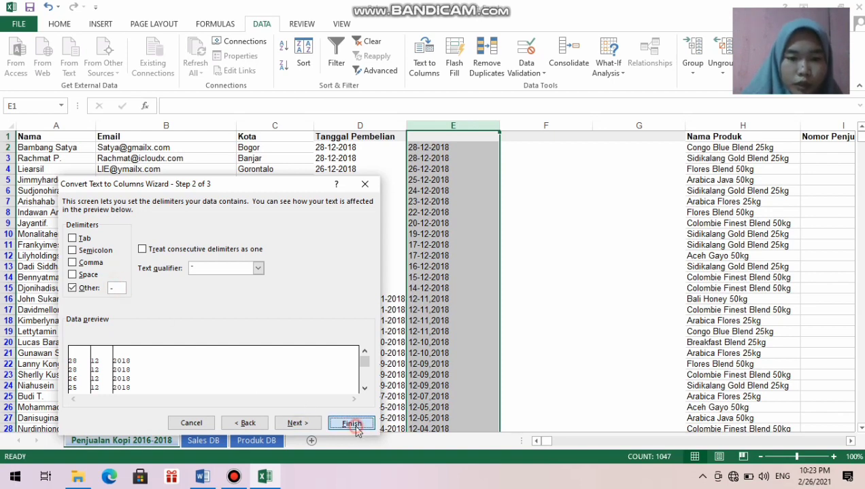
{"action": "left_click", "coordinate": [419, 270]}
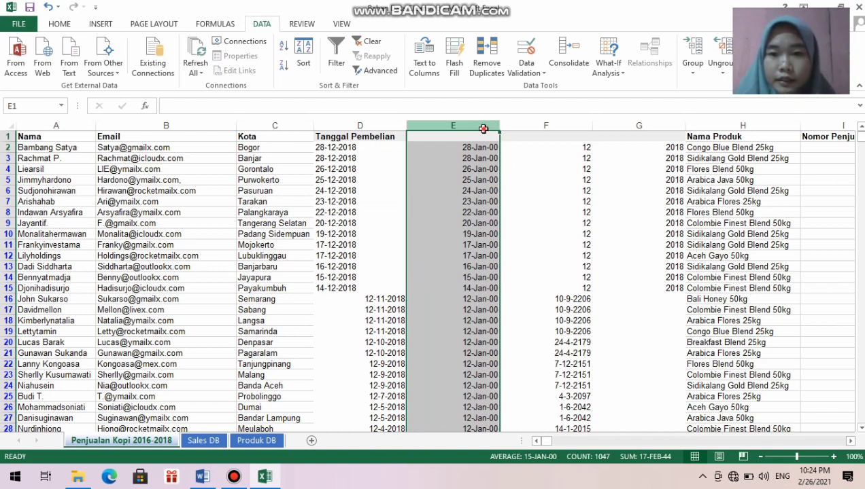
Set the number format of columns E to G to General and clear their contents.
{"action": "left_click_drag", "start_coordinate": [482, 130], "coordinate": [612, 151]}
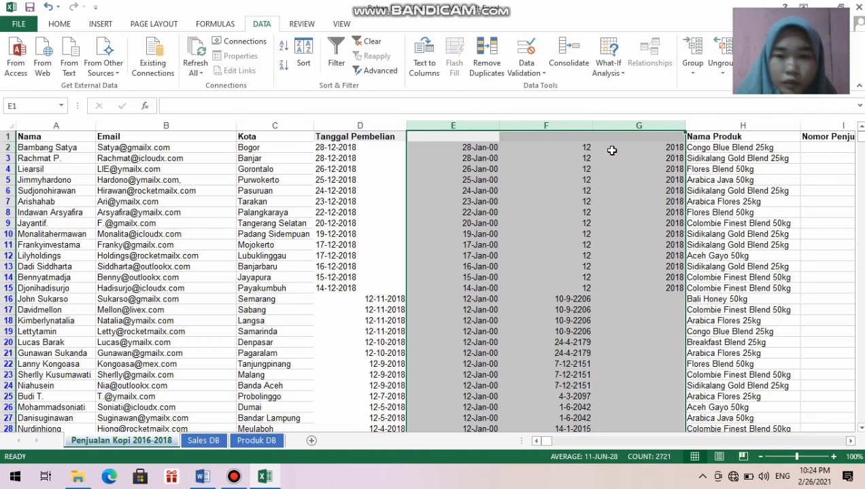
{"action": "right_click", "coordinate": [549, 156]}
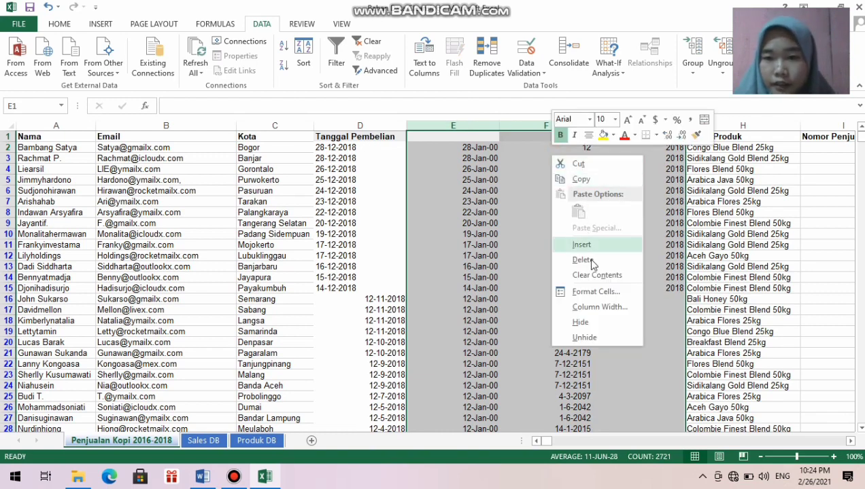
{"action": "left_click", "coordinate": [594, 293]}
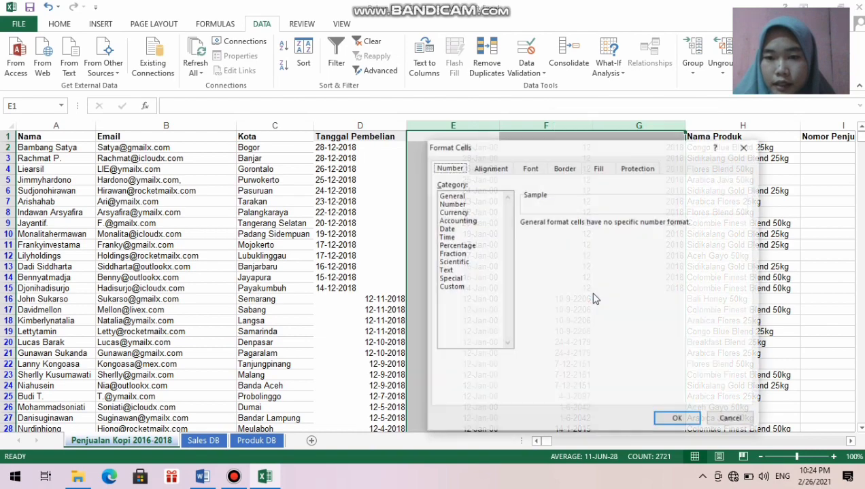
{"action": "left_click", "coordinate": [450, 197]}
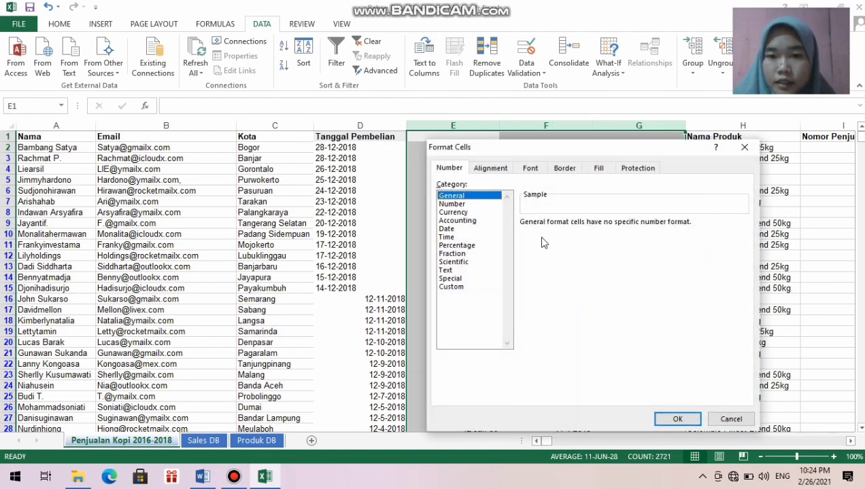
{"action": "left_click", "coordinate": [658, 416]}
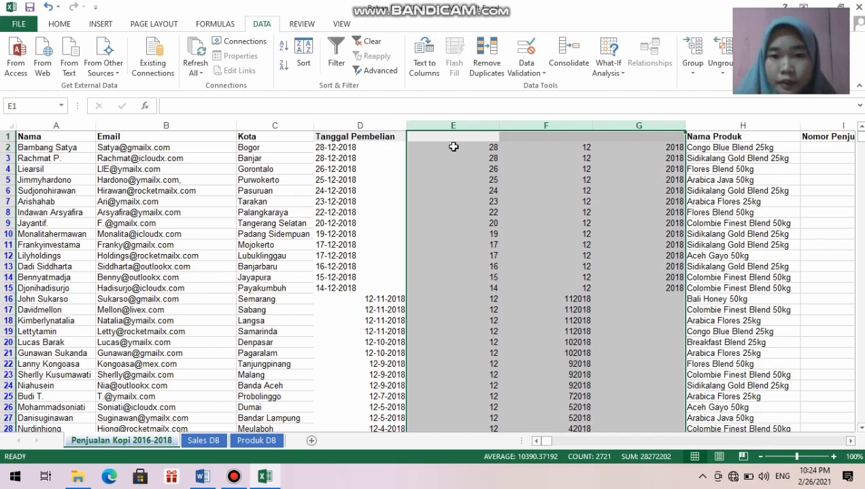
{"action": "right_click", "coordinate": [453, 147]}
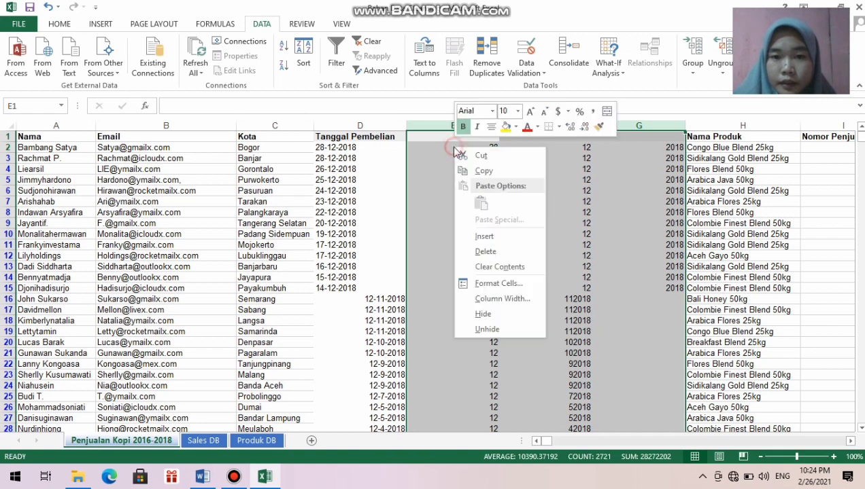
{"action": "left_click", "coordinate": [494, 267]}
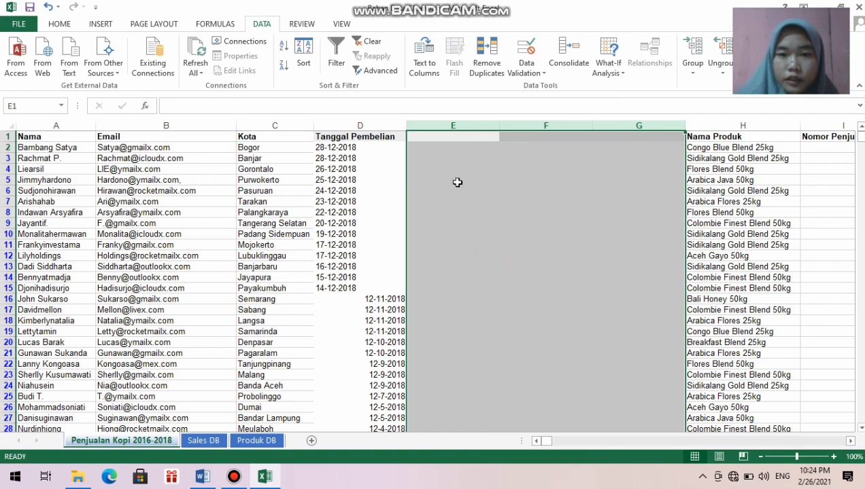
Enter the formula =TEXT(D2,"mm-dd-yyyy") in cell E2.
{"action": "left_click", "coordinate": [434, 146]}
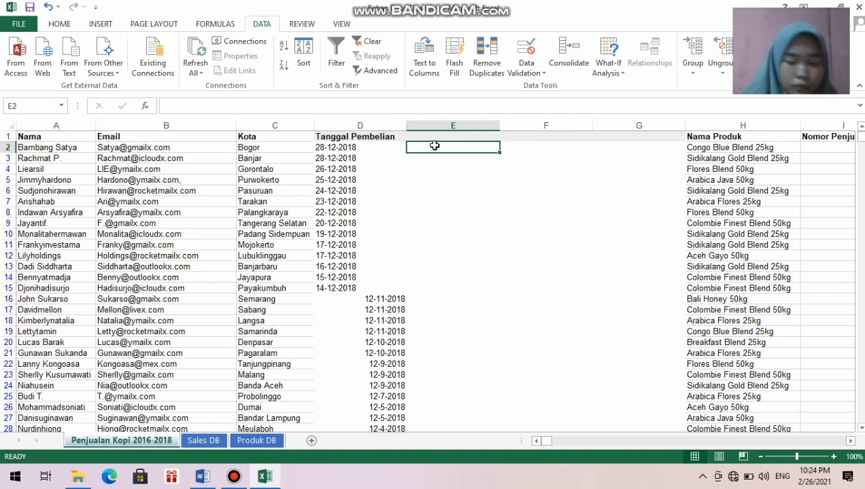
{"action": "type", "text": "=text"}
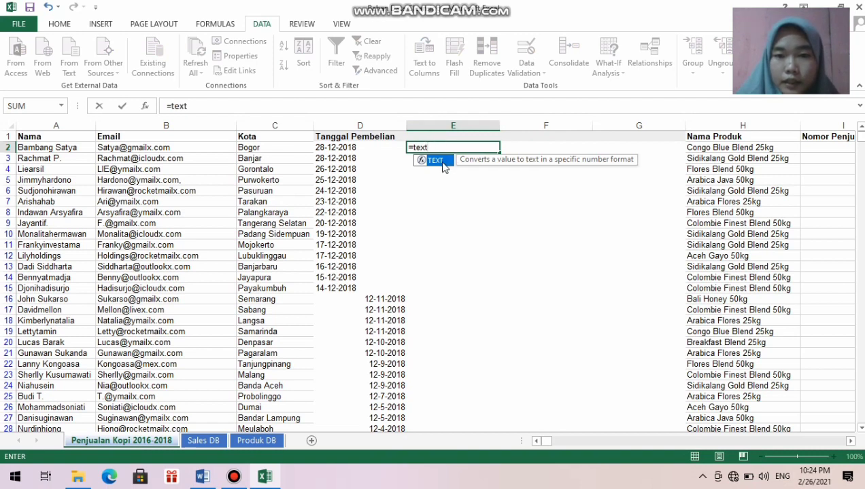
{"action": "double_click", "coordinate": [442, 167]}
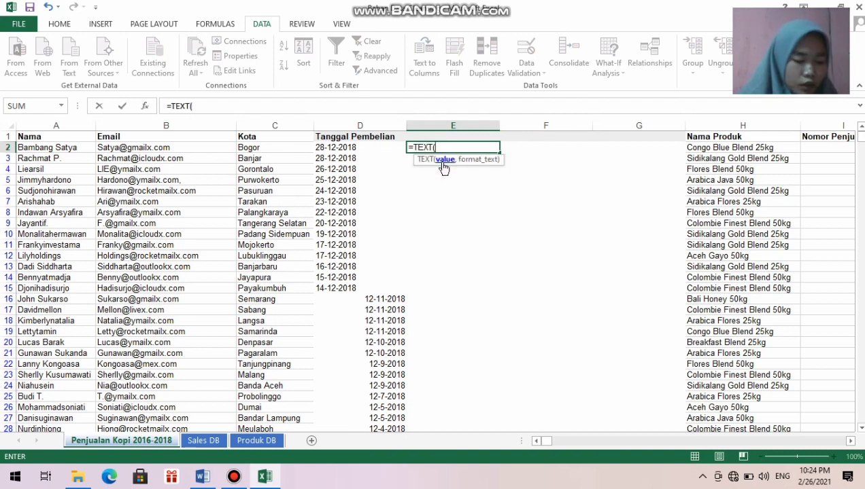
{"action": "left_click", "coordinate": [335, 147]}
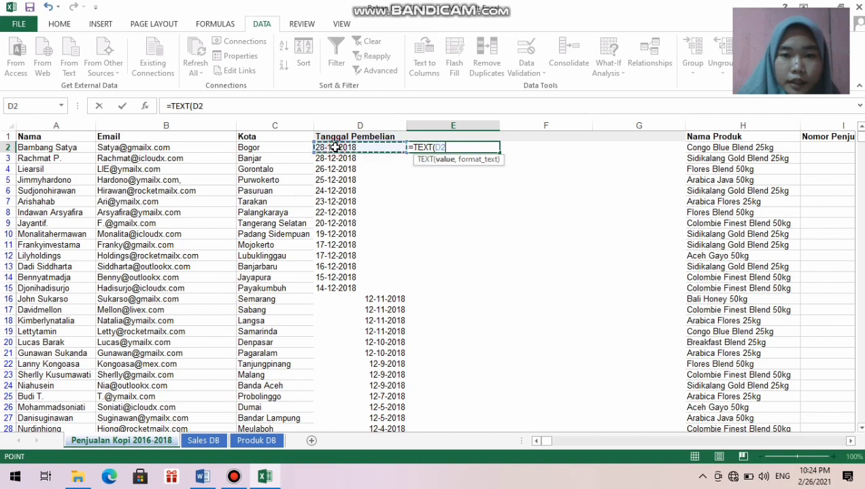
{"action": "type", "text": ","}
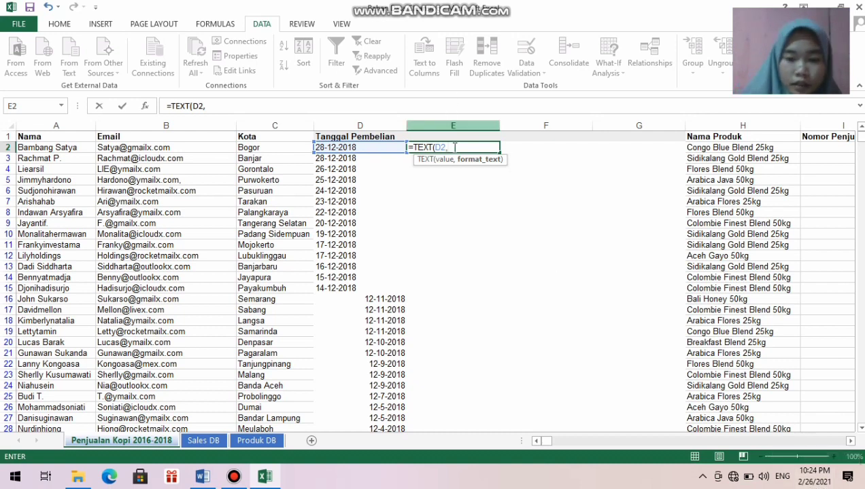
{"action": "type", "text": "mm-dd-yyyy\""}
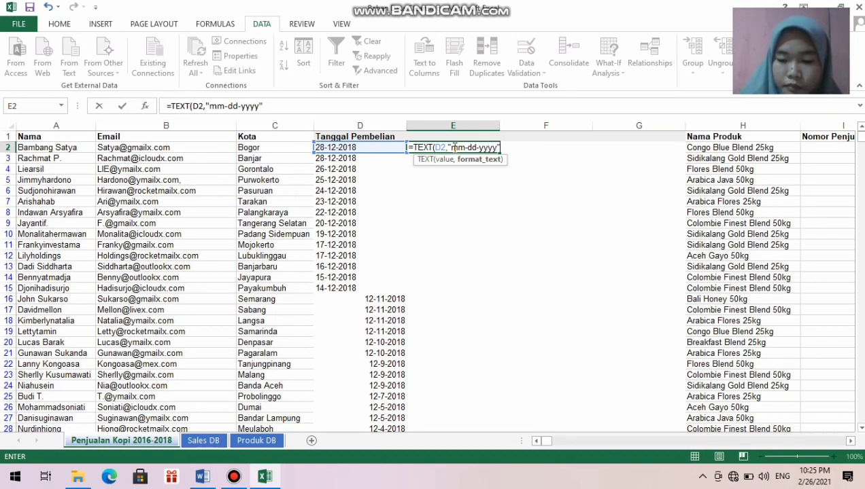
{"action": "key", "text": "Return"}
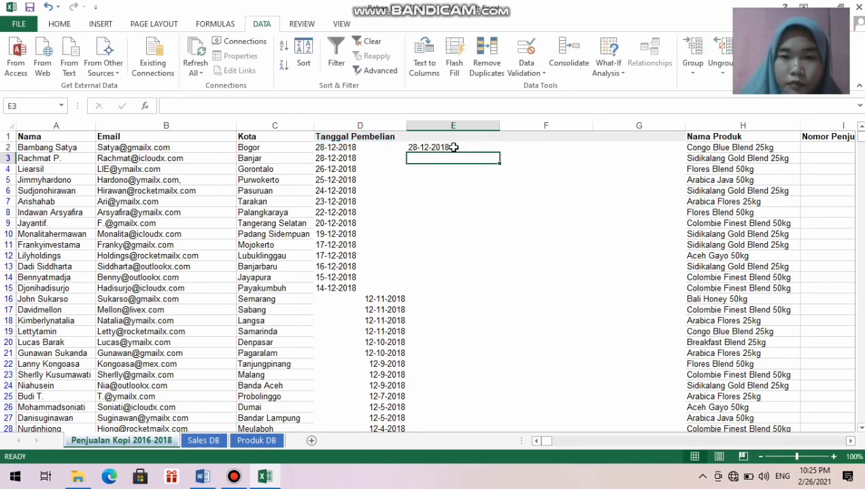
Check the TEXT formula in E2 and fill it down column E to the last data row.
{"action": "double_click", "coordinate": [453, 147]}
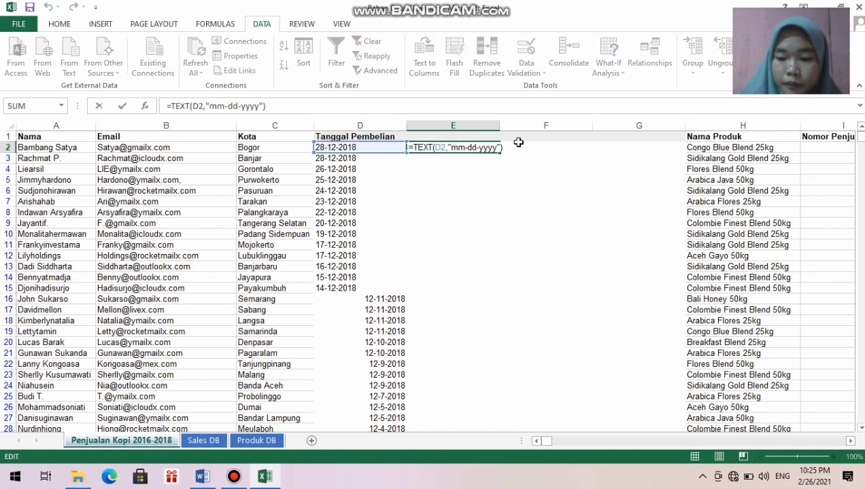
{"action": "key", "text": "Return"}
{"action": "left_click", "coordinate": [484, 145]}
{"action": "left_click", "coordinate": [479, 136]}
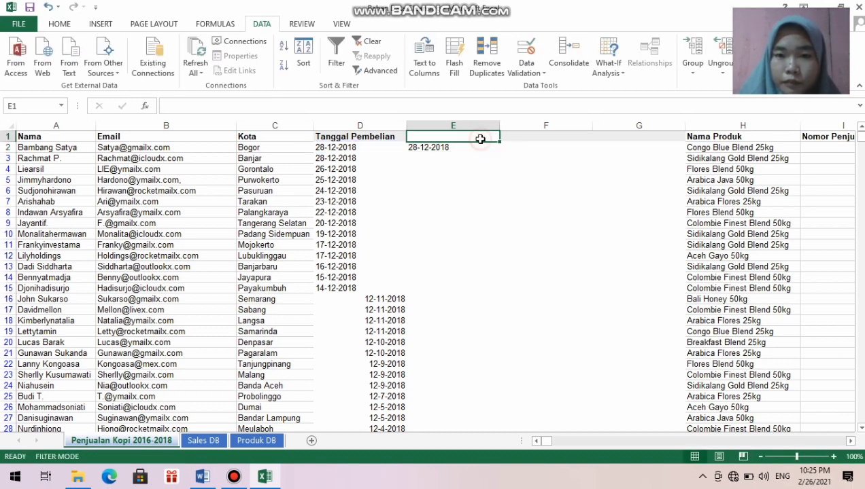
{"action": "left_click_drag", "start_coordinate": [476, 146], "coordinate": [499, 149]}
{"action": "double_click", "coordinate": [499, 151]}
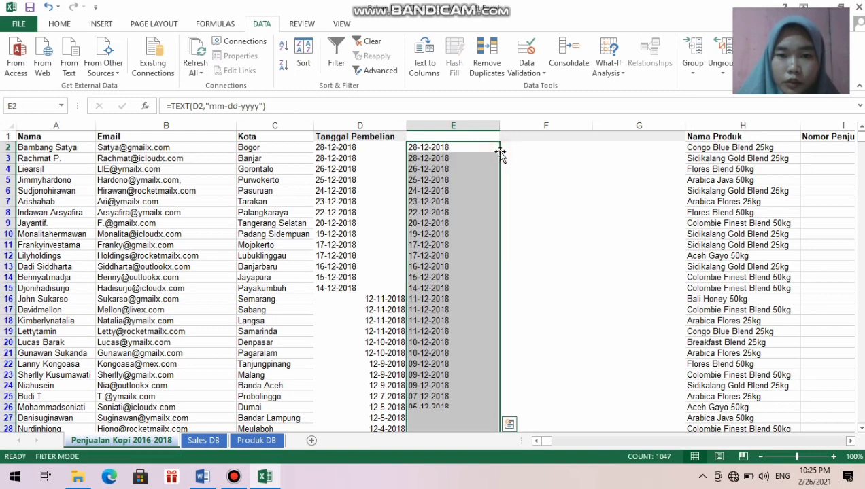
Examine the converted dates and their formulas in column E around rows 9 to 17 against the purchase dates.
{"action": "left_click", "coordinate": [418, 308]}
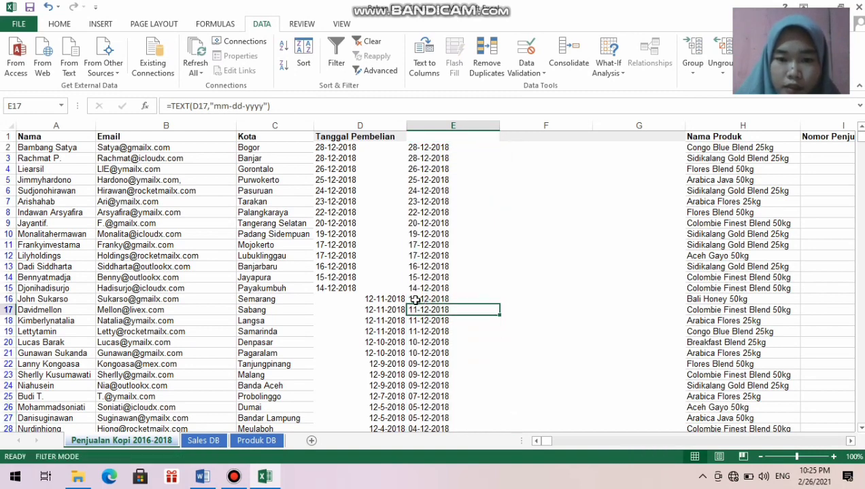
{"action": "left_click", "coordinate": [414, 300]}
{"action": "left_click", "coordinate": [418, 289]}
{"action": "left_click", "coordinate": [423, 279]}
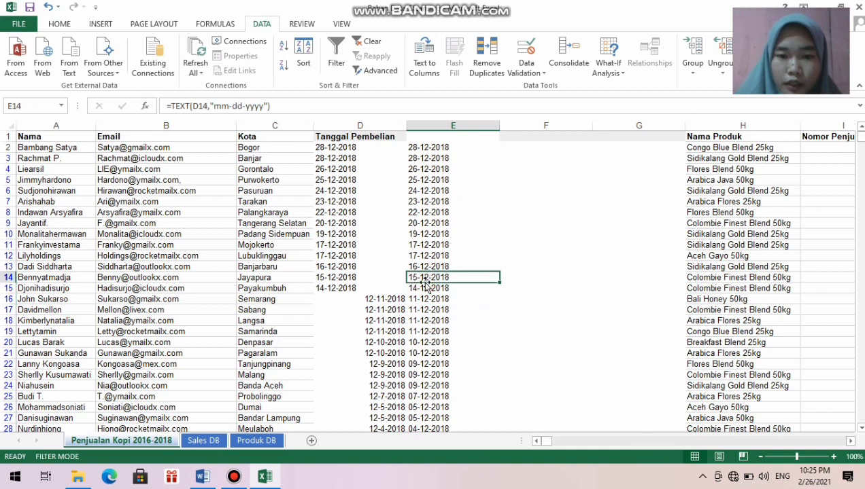
{"action": "left_click", "coordinate": [423, 255]}
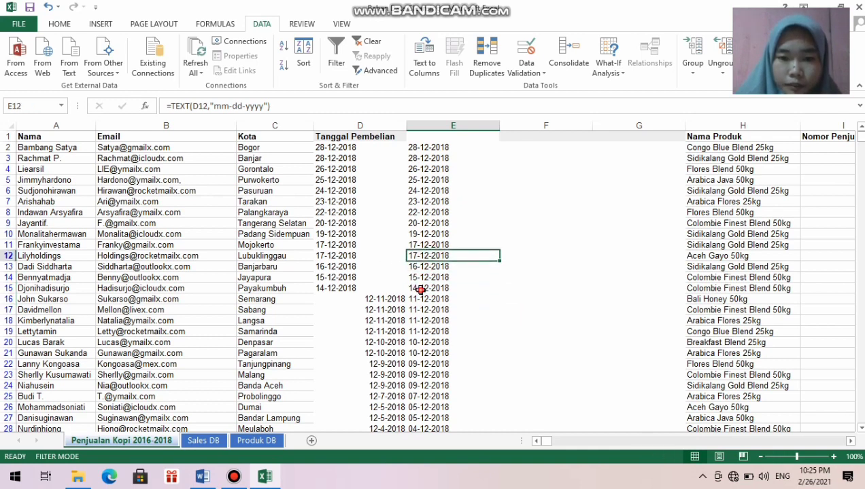
{"action": "left_click", "coordinate": [422, 289]}
{"action": "left_click", "coordinate": [418, 299]}
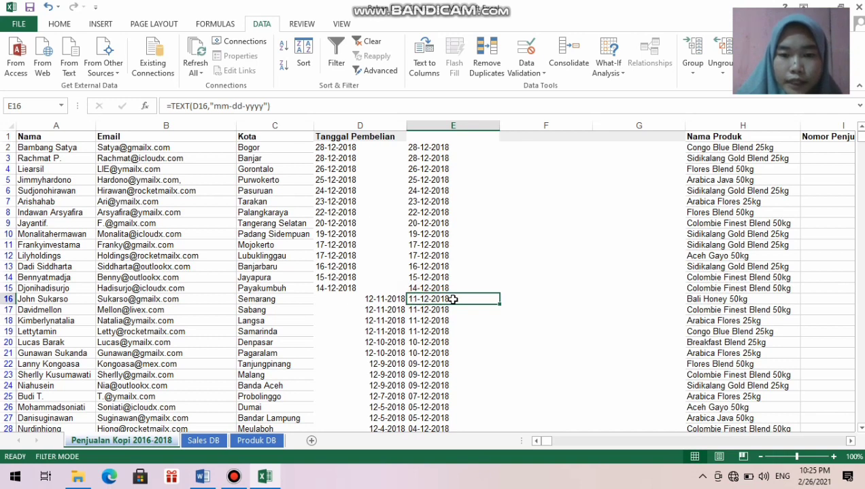
{"action": "left_click", "coordinate": [439, 220]}
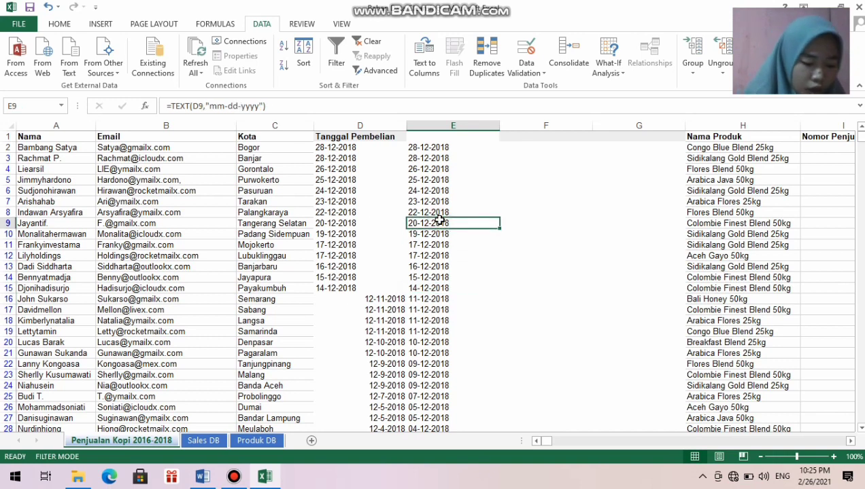
{"action": "left_click", "coordinate": [427, 125]}
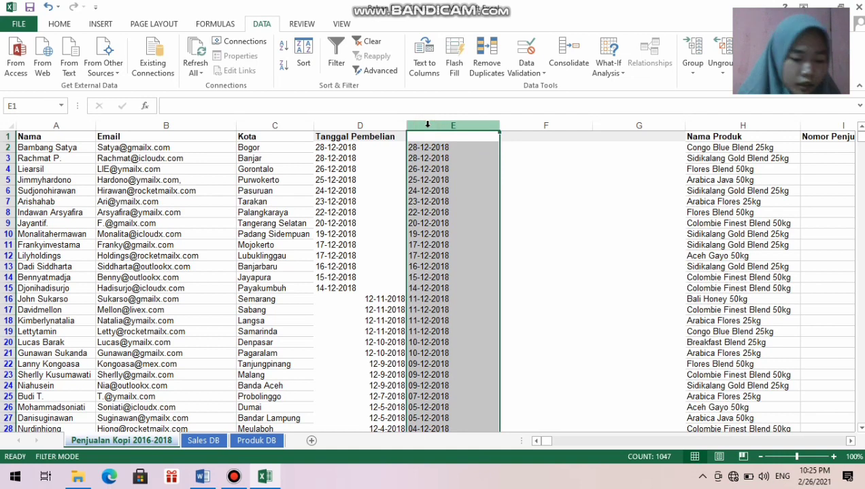
{"action": "left_click", "coordinate": [431, 67]}
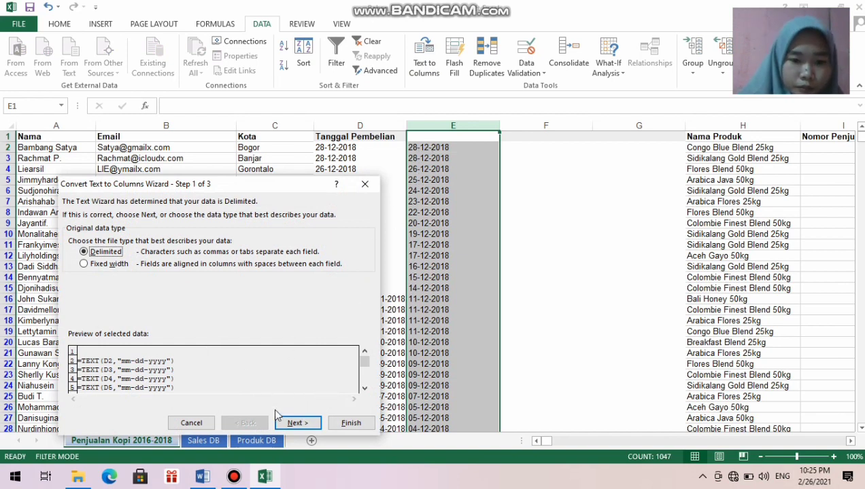
{"action": "left_click", "coordinate": [293, 423]}
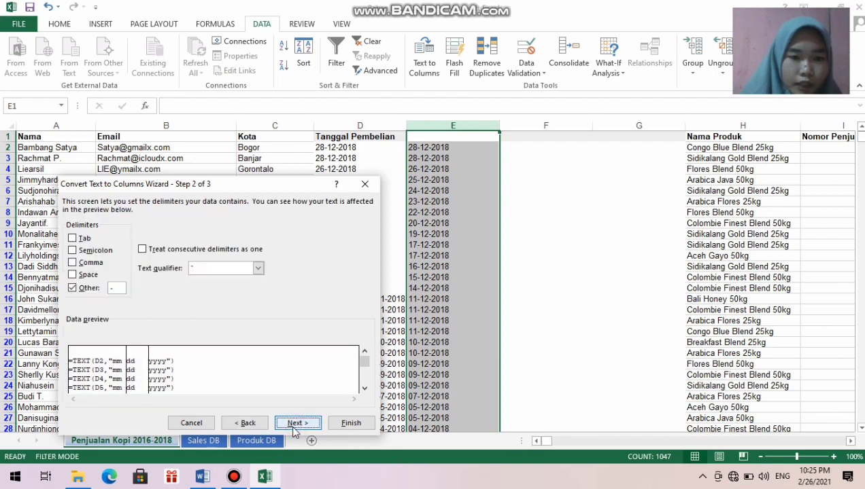
{"action": "left_click", "coordinate": [364, 192]}
Replace column E's TEXT formulas with plain values by copying the column and pasting values only over it.
{"action": "right_click", "coordinate": [430, 143]}
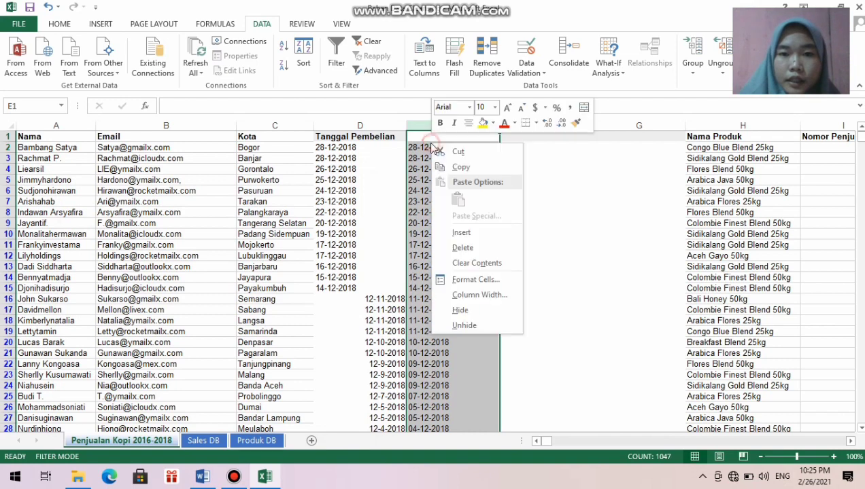
{"action": "left_click", "coordinate": [461, 170]}
{"action": "right_click", "coordinate": [461, 169]}
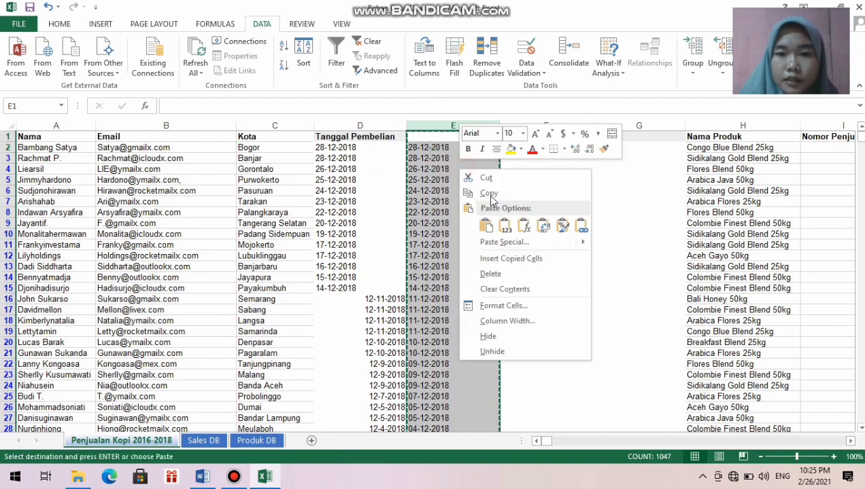
{"action": "left_click", "coordinate": [506, 230]}
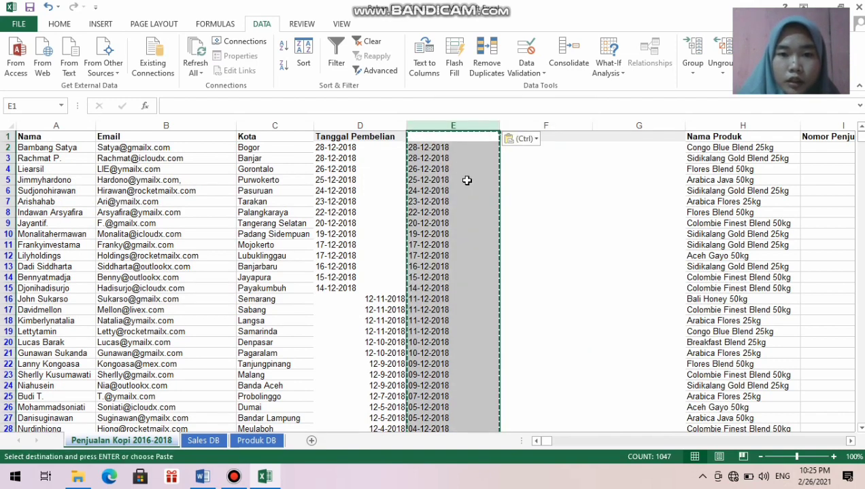
{"action": "left_click", "coordinate": [450, 136]}
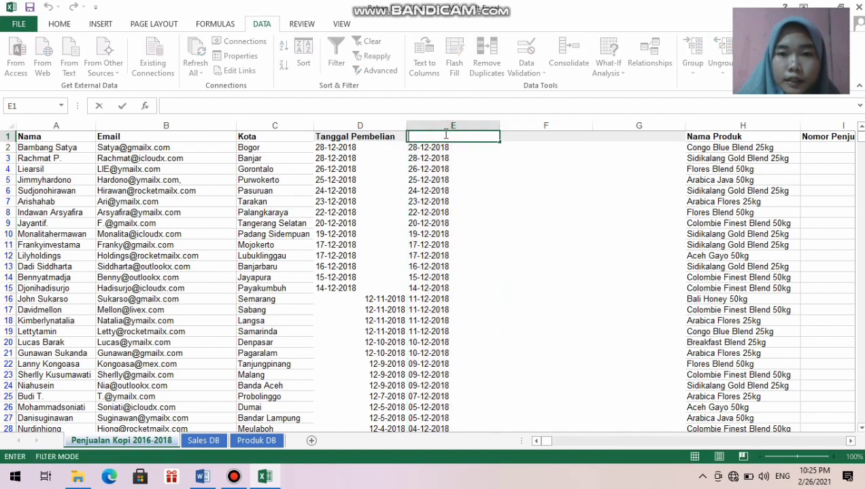
Split the dates in column E across columns E to G with delimited Text to Columns on the hyphen, and check row 2.
{"action": "left_click", "coordinate": [440, 122]}
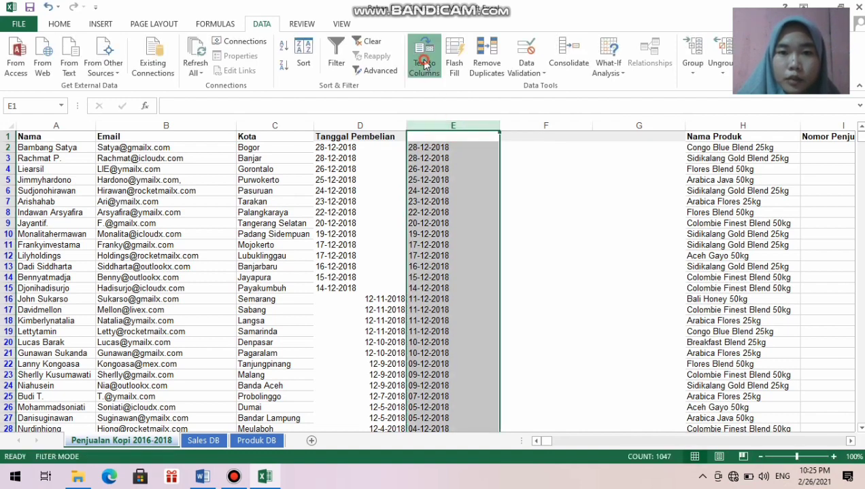
{"action": "left_click", "coordinate": [424, 63]}
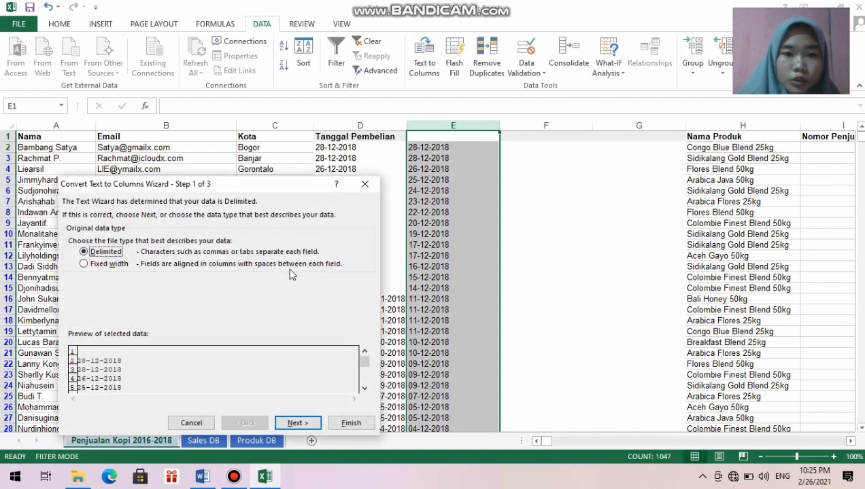
{"action": "left_click", "coordinate": [283, 424]}
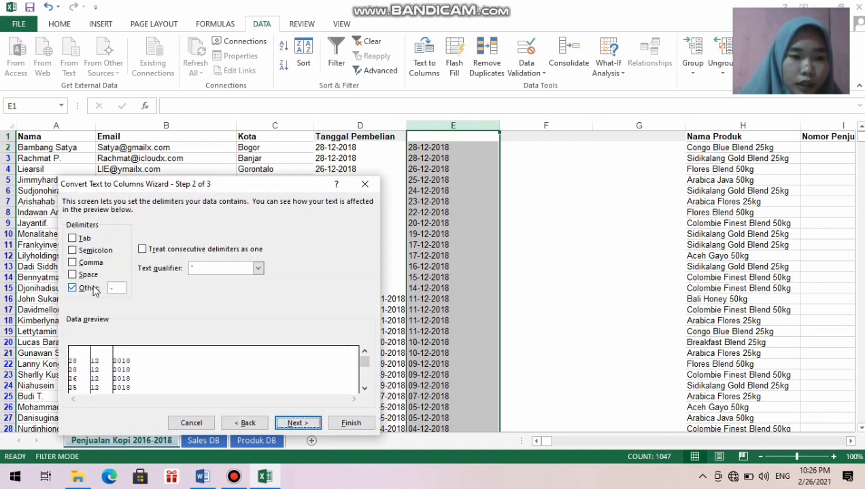
{"action": "left_click", "coordinate": [350, 423]}
{"action": "left_click", "coordinate": [409, 271]}
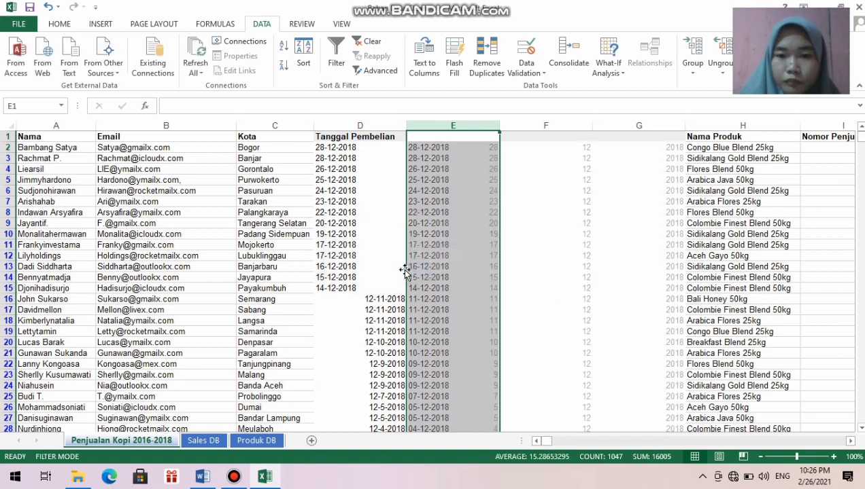
{"action": "left_click", "coordinate": [454, 157]}
{"action": "left_click", "coordinate": [452, 148]}
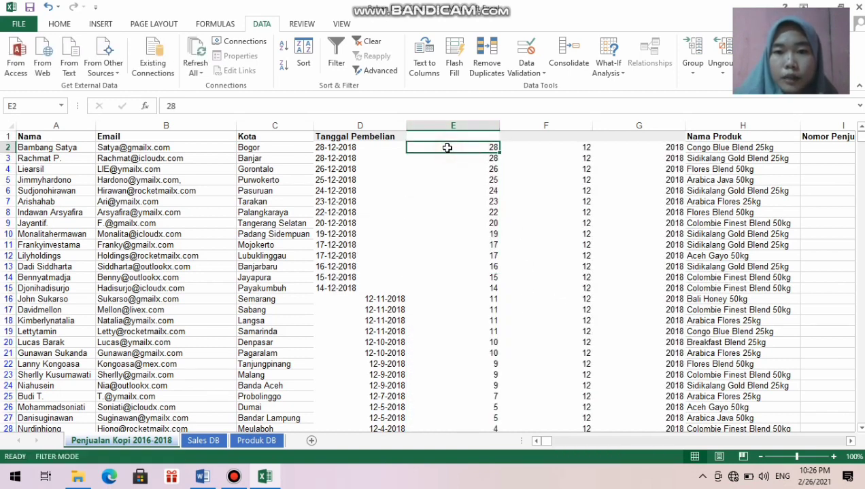
{"action": "left_click", "coordinate": [544, 151]}
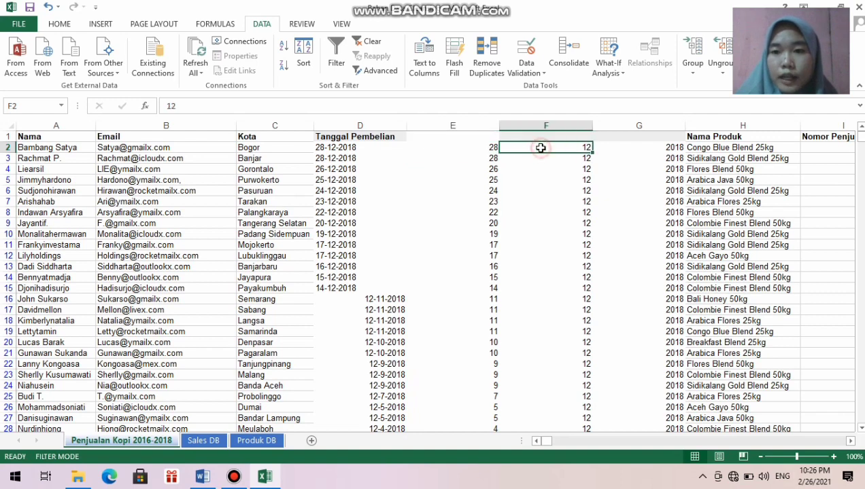
{"action": "left_click", "coordinate": [619, 152]}
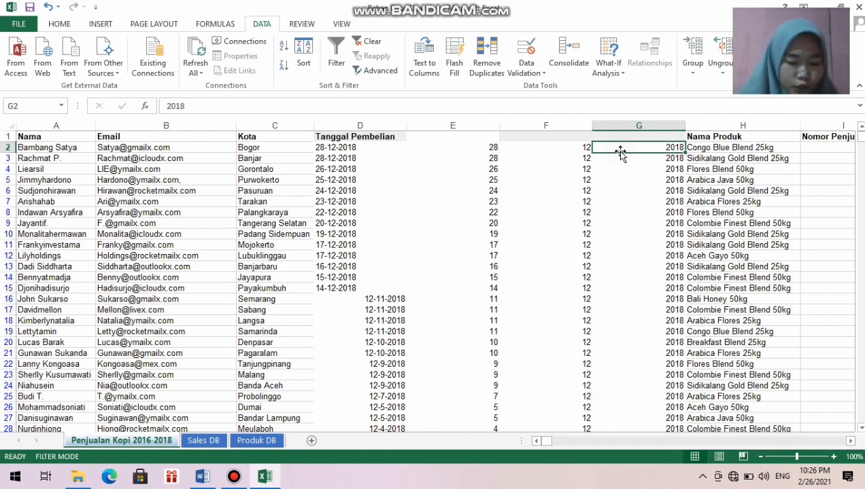
Insert a blank column before Nama Produk and enter =DATE(G2,F2,E2) in H2 to rebuild the date from the split year, month and day.
{"action": "right_click", "coordinate": [693, 126]}
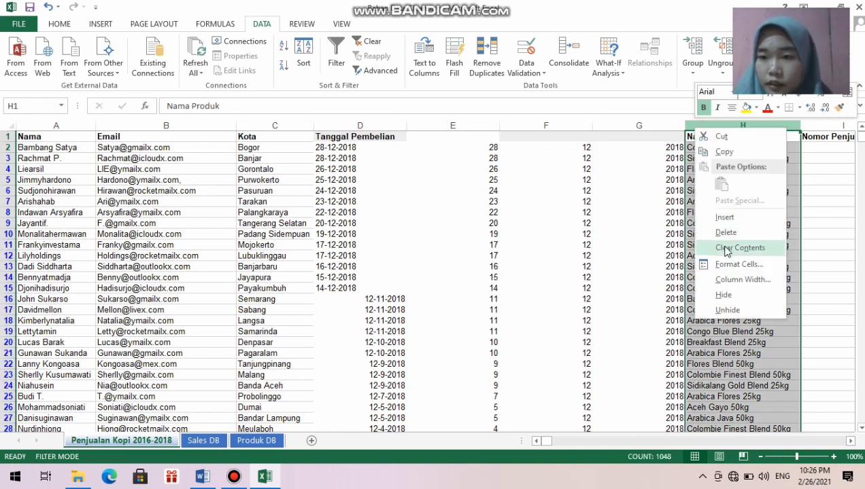
{"action": "left_click", "coordinate": [724, 218]}
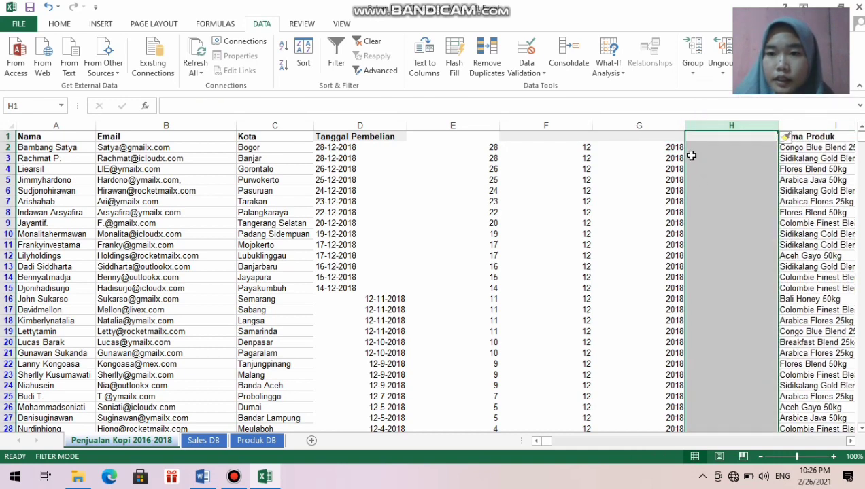
{"action": "left_click", "coordinate": [692, 151]}
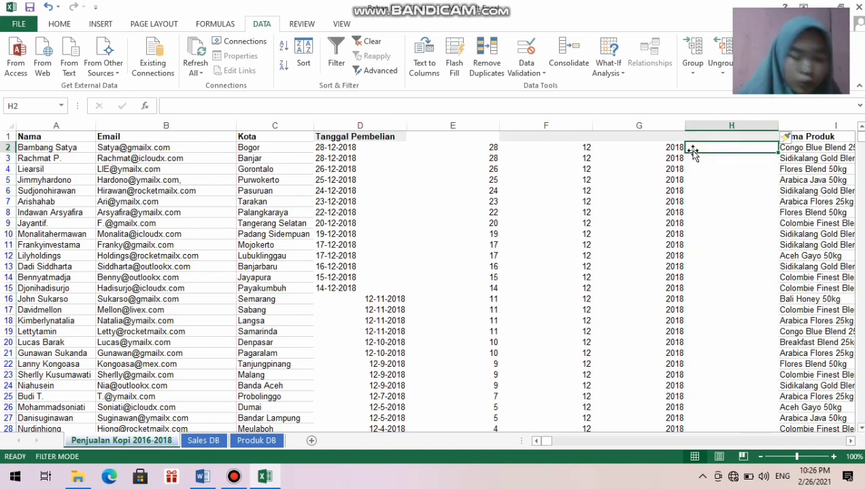
{"action": "type", "text": "=dat"}
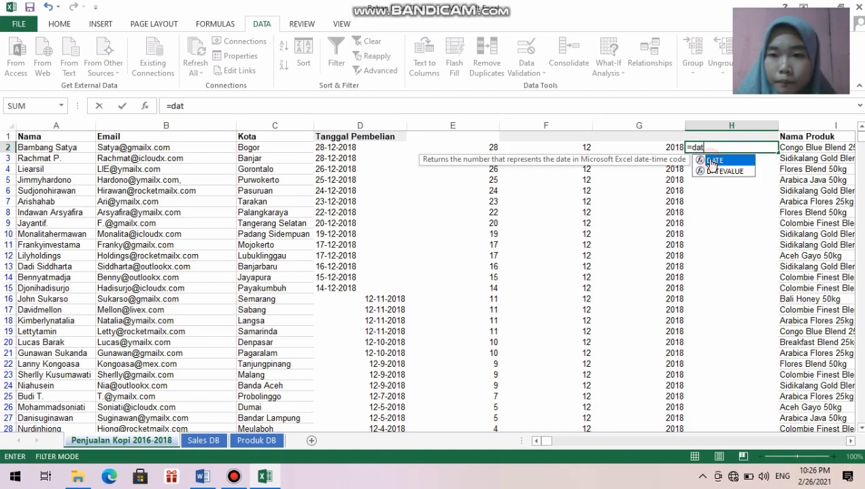
{"action": "double_click", "coordinate": [710, 161]}
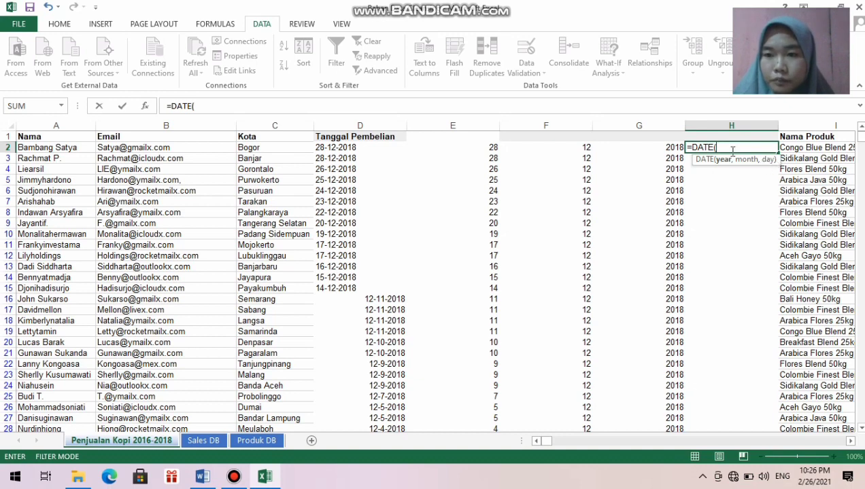
{"action": "left_click", "coordinate": [644, 148]}
{"action": "type", "text": ","}
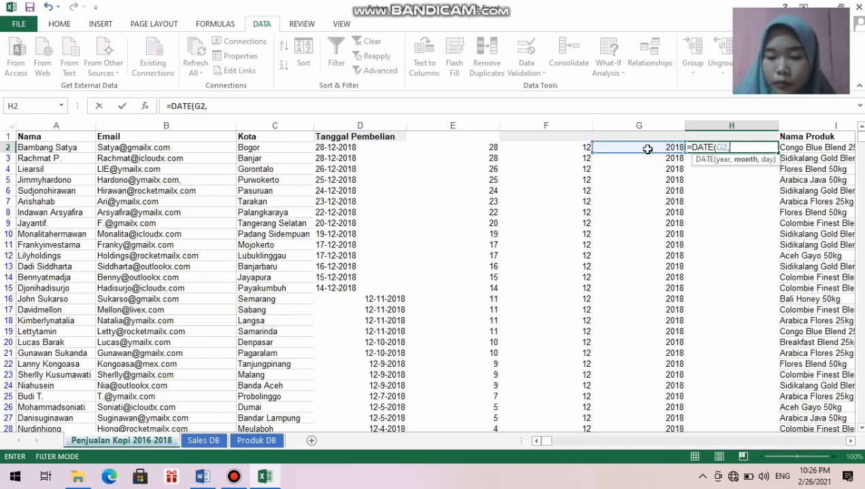
{"action": "left_click", "coordinate": [567, 147]}
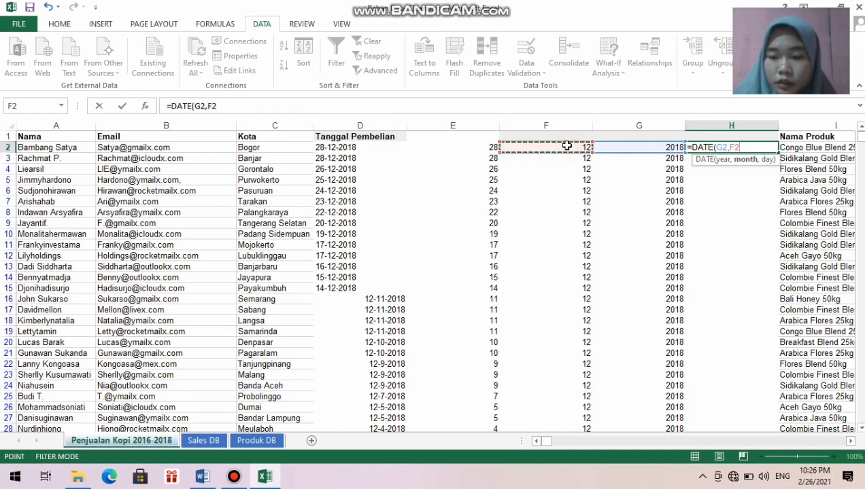
{"action": "type", "text": ","}
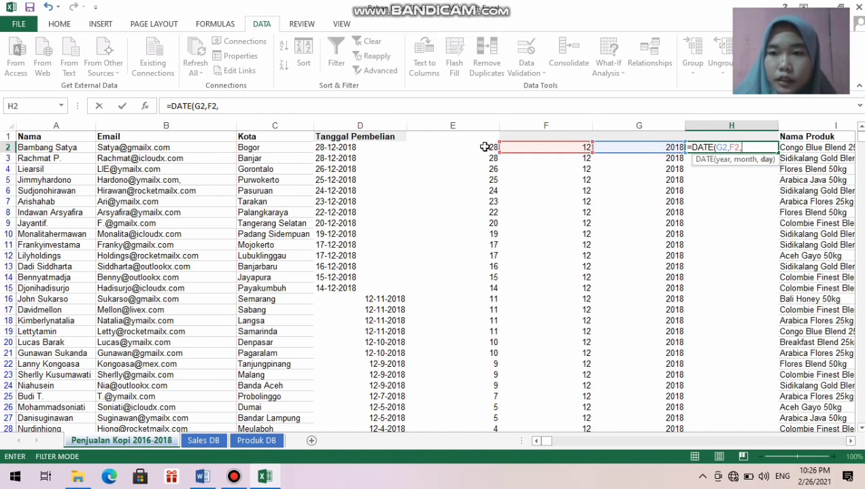
{"action": "left_click", "coordinate": [484, 147]}
{"action": "key", "text": "Return"}
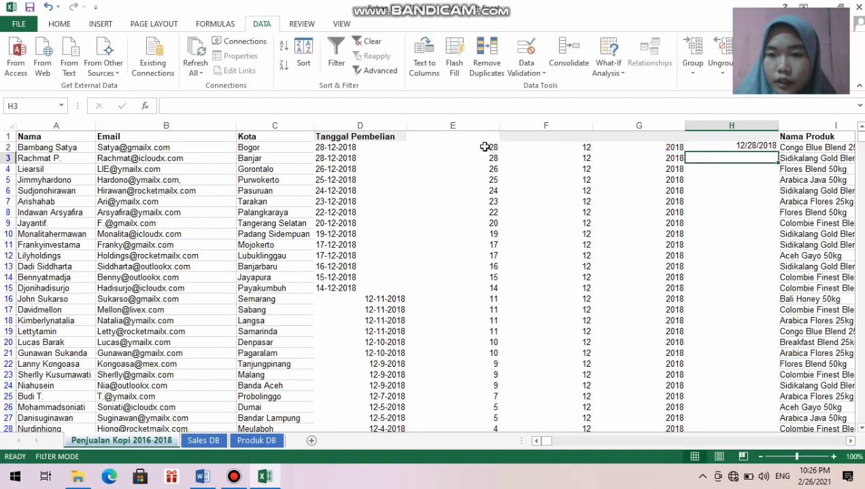
Fill the DATE formula from H2 down column H and format the whole column as Date with the 14-Mar-12 type.
{"action": "left_click", "coordinate": [721, 146]}
{"action": "double_click", "coordinate": [777, 152]}
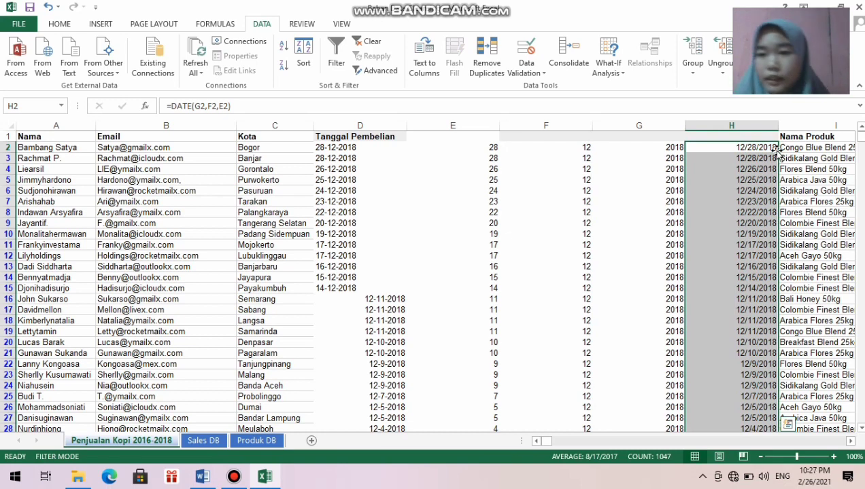
{"action": "left_click", "coordinate": [731, 129]}
{"action": "right_click", "coordinate": [731, 129]}
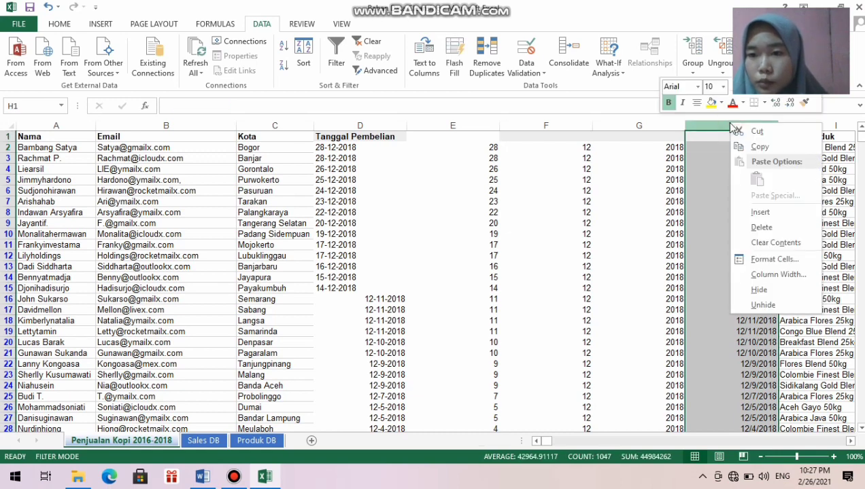
{"action": "left_click", "coordinate": [772, 259]}
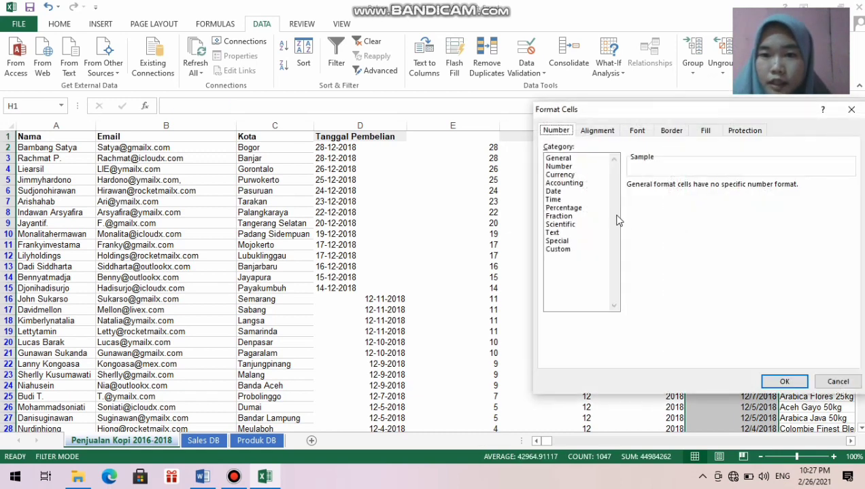
{"action": "left_click", "coordinate": [562, 193]}
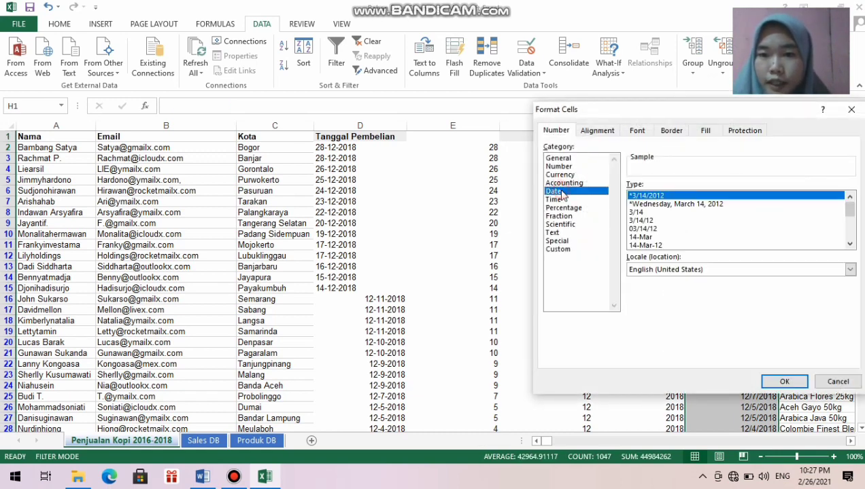
{"action": "left_click", "coordinate": [639, 246]}
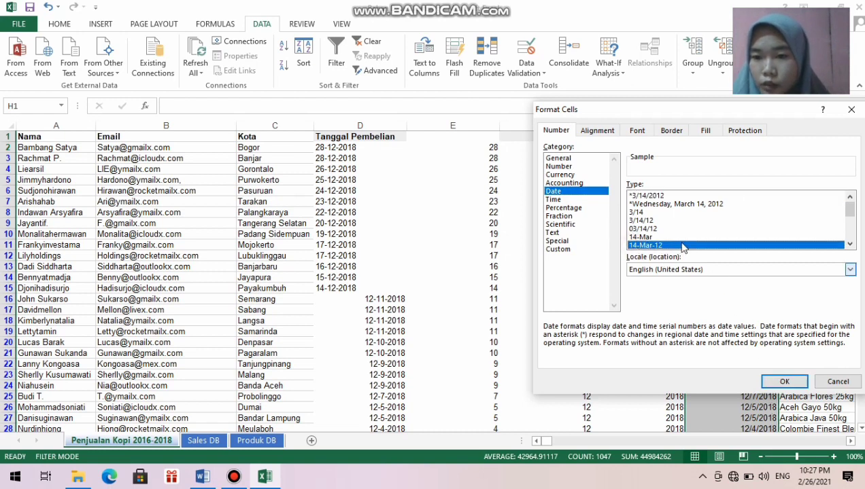
{"action": "left_click", "coordinate": [781, 380]}
{"action": "left_click", "coordinate": [730, 267]}
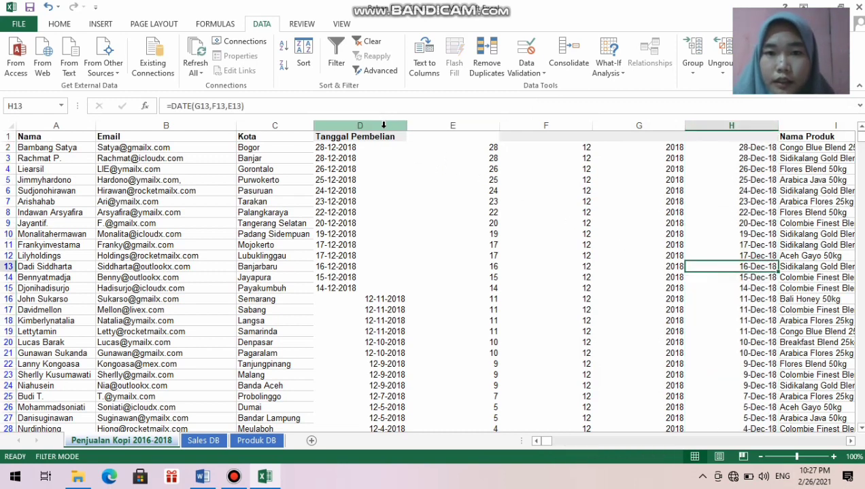
Try to delete columns D to G, and undo the deletion.
{"action": "left_click_drag", "start_coordinate": [383, 125], "coordinate": [616, 140]}
{"action": "right_click", "coordinate": [619, 146]}
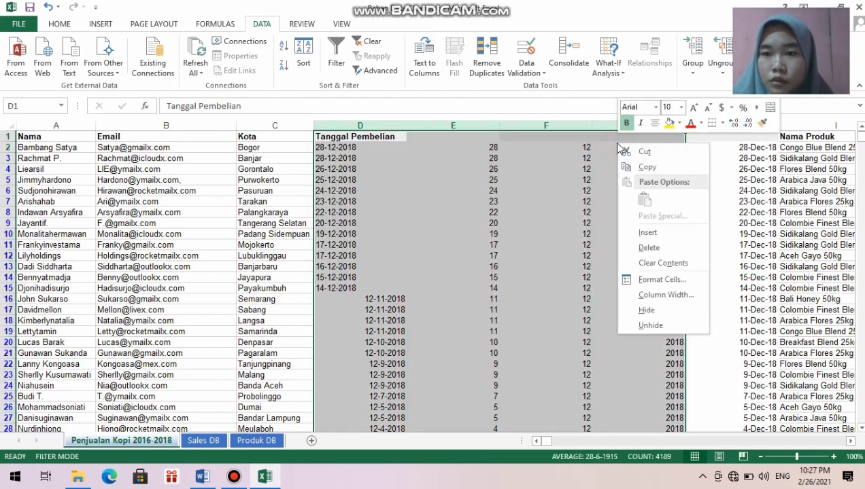
{"action": "left_click", "coordinate": [649, 248]}
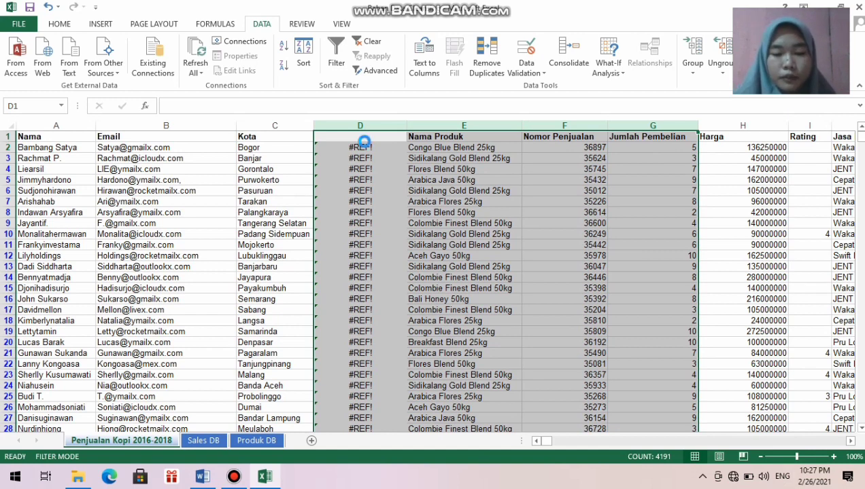
{"action": "key", "text": "ctrl+z"}
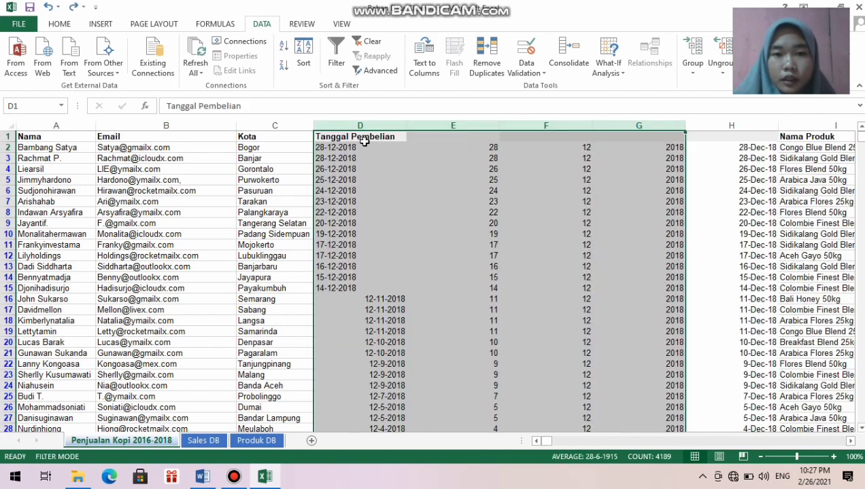
Examine the split years and rebuilt dates at the last data row and the formula in H2.
{"action": "left_click", "coordinate": [571, 159]}
{"action": "left_click", "coordinate": [648, 149]}
{"action": "key", "text": "ctrl+Down"}
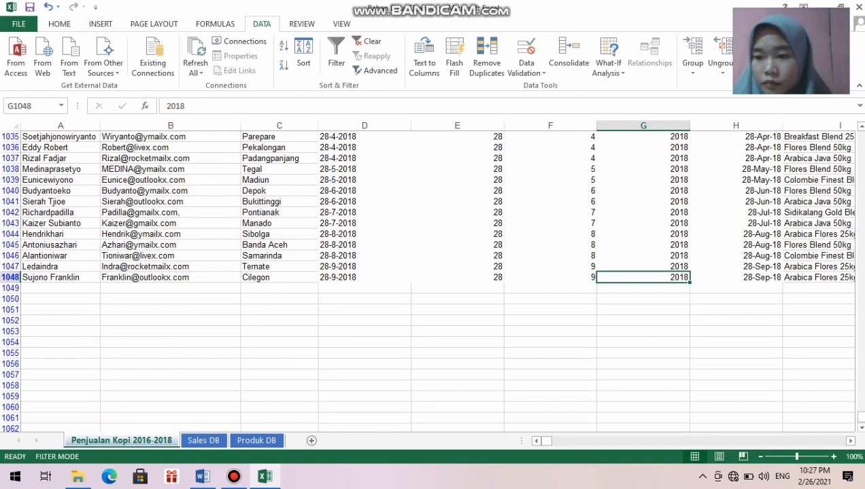
{"action": "left_click_drag", "start_coordinate": [861, 416], "coordinate": [861, 119]}
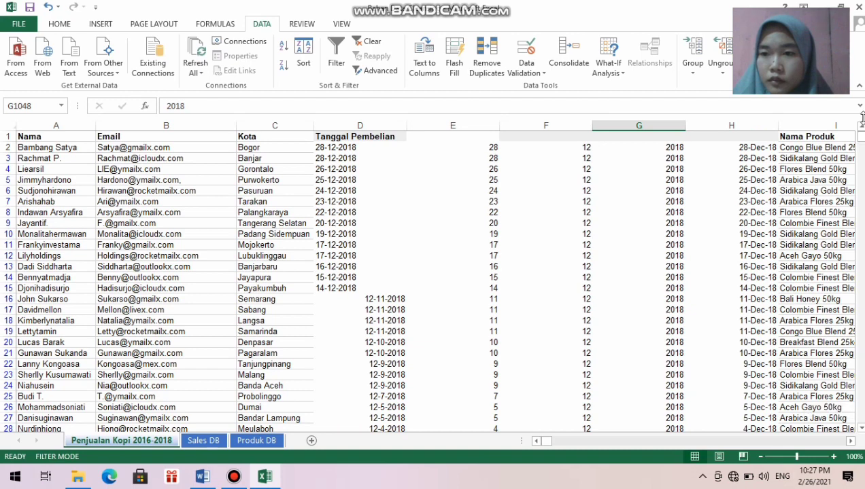
{"action": "left_click", "coordinate": [675, 147]}
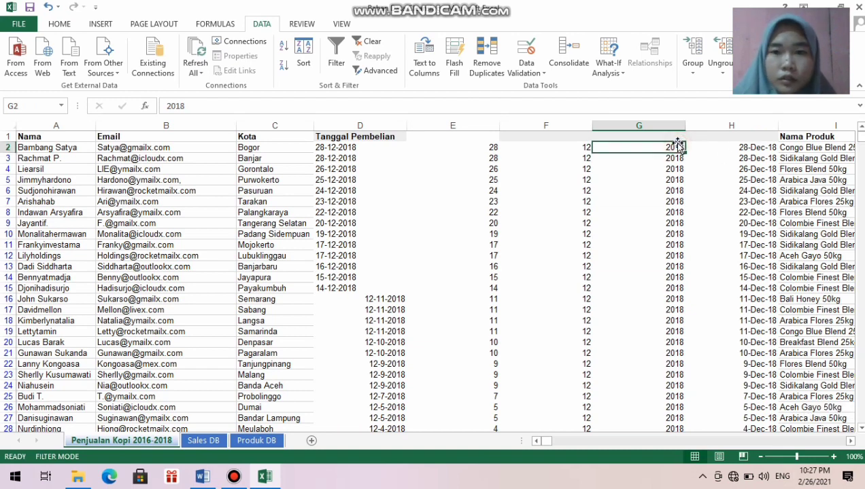
{"action": "left_click", "coordinate": [730, 148]}
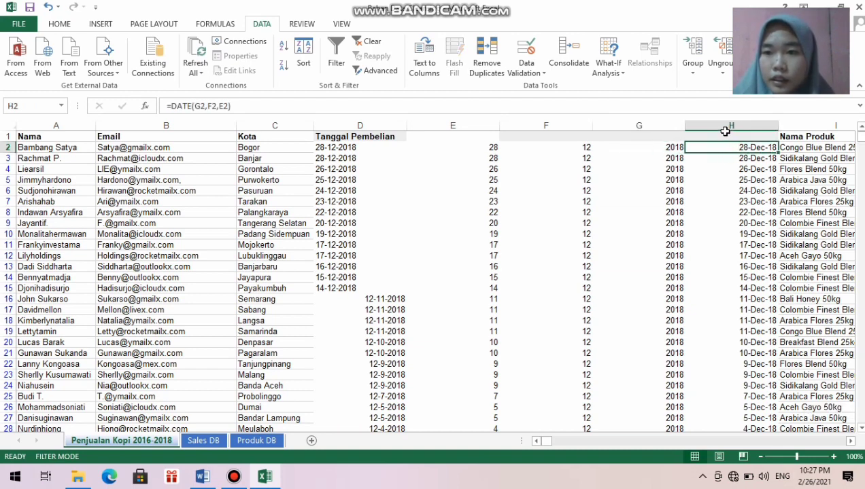
Replace column H's DATE formulas with plain values by copying the column and pasting values only over it, and check the content of H5.
{"action": "left_click", "coordinate": [726, 136]}
{"action": "left_click", "coordinate": [723, 124]}
{"action": "right_click", "coordinate": [725, 128]}
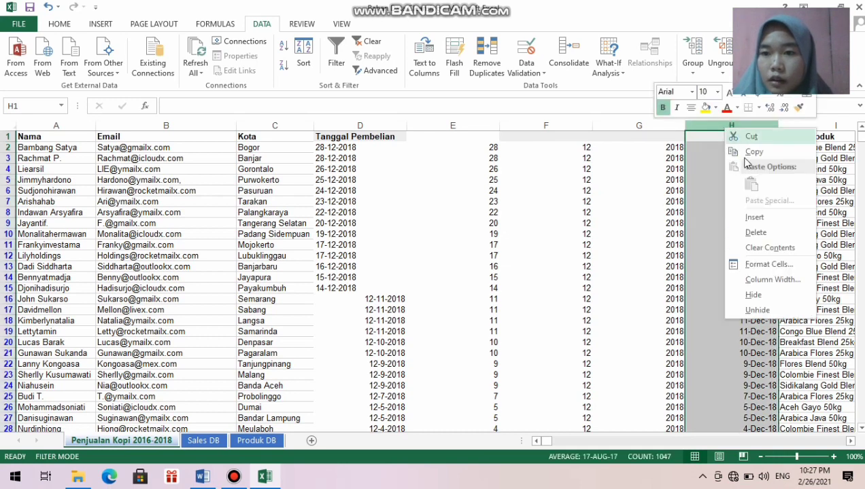
{"action": "left_click", "coordinate": [749, 156]}
{"action": "right_click", "coordinate": [748, 157]}
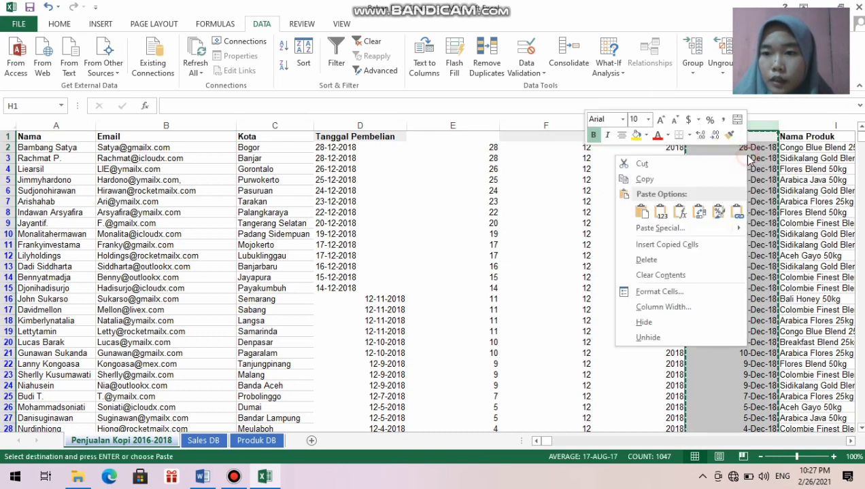
{"action": "left_click", "coordinate": [663, 215]}
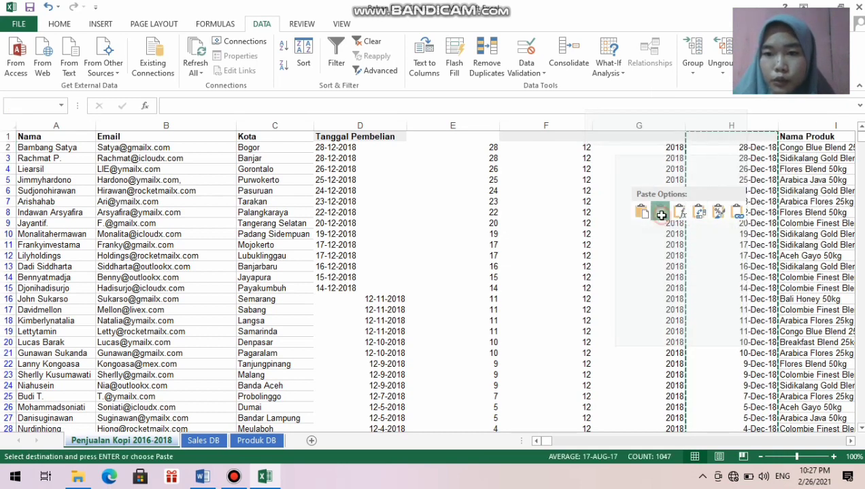
{"action": "double_click", "coordinate": [767, 180]}
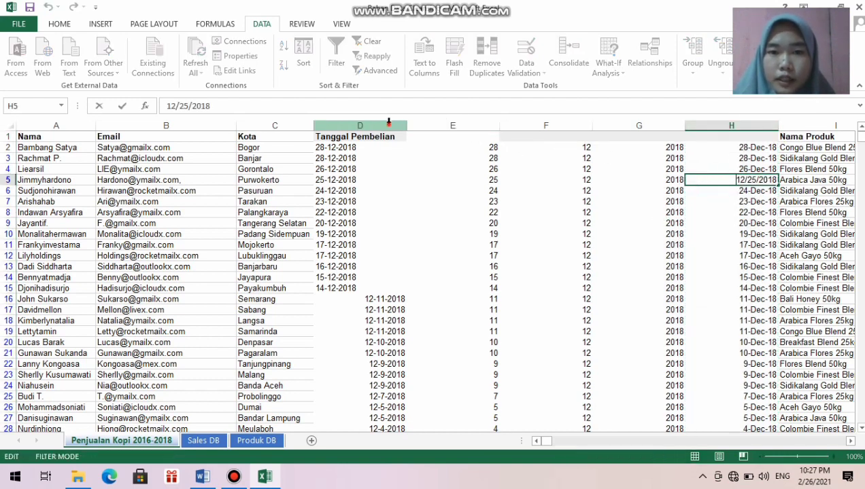
Delete the original purchase date column and the three split columns, D to G.
{"action": "left_click_drag", "start_coordinate": [388, 126], "coordinate": [614, 147]}
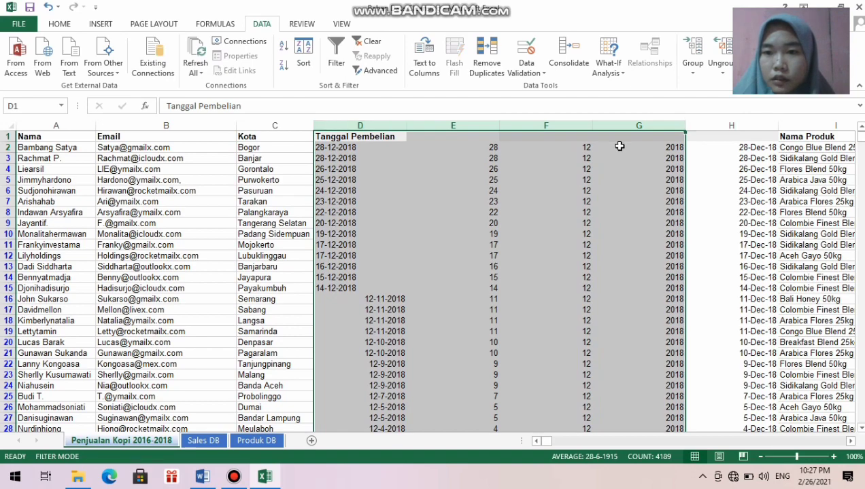
{"action": "right_click", "coordinate": [615, 147]}
{"action": "left_click", "coordinate": [651, 251]}
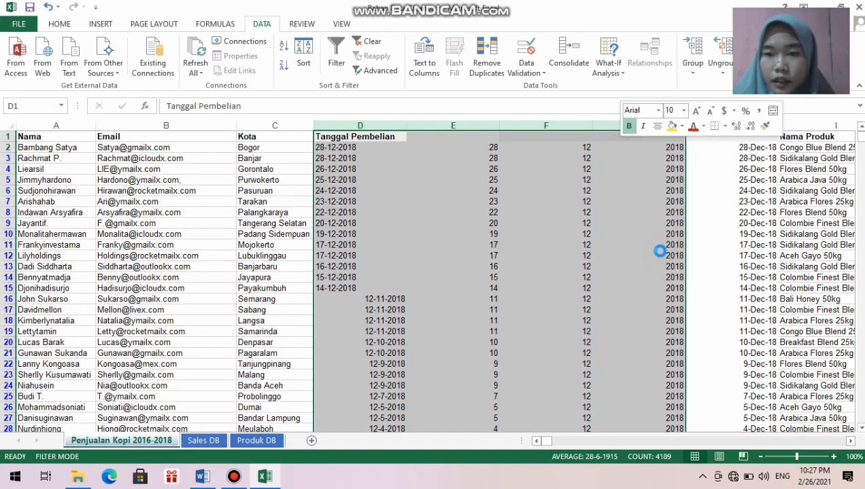
{"action": "left_click", "coordinate": [374, 188]}
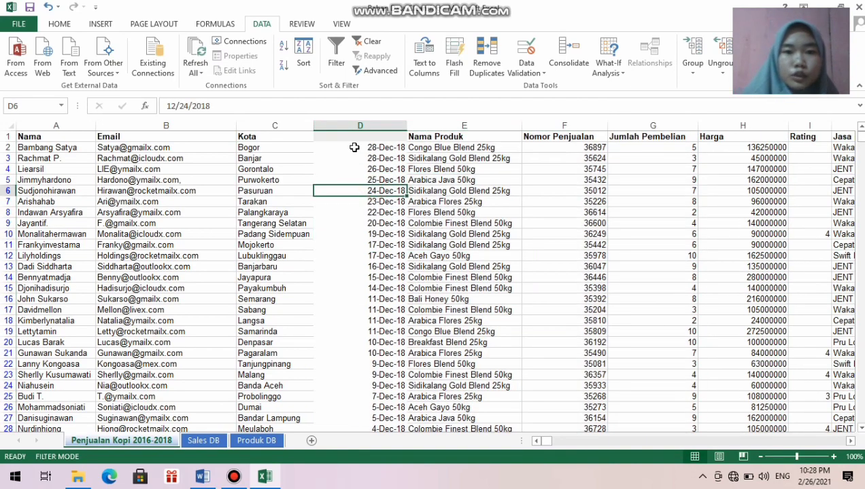
Enter the header Tanggal pembelian in D1 and check the dates below it and the remaining columns of the sheet.
{"action": "left_click", "coordinate": [349, 138]}
{"action": "type", "text": "Ta"}
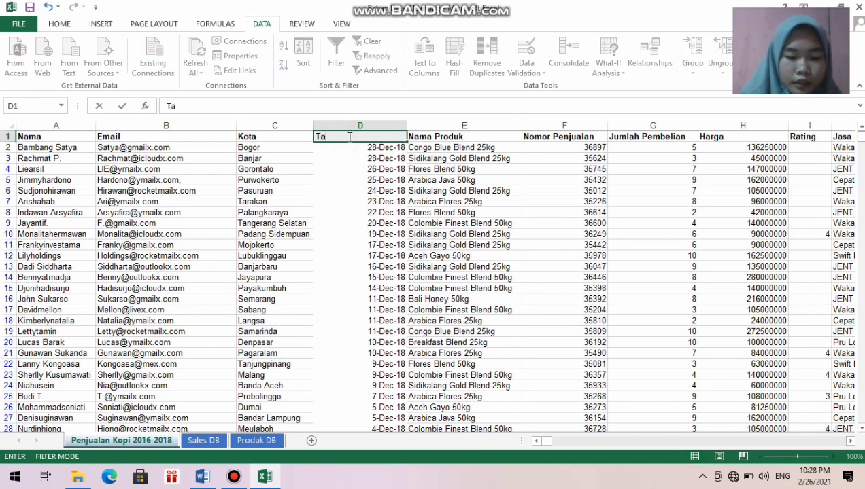
{"action": "type", "text": "nggal pe"}
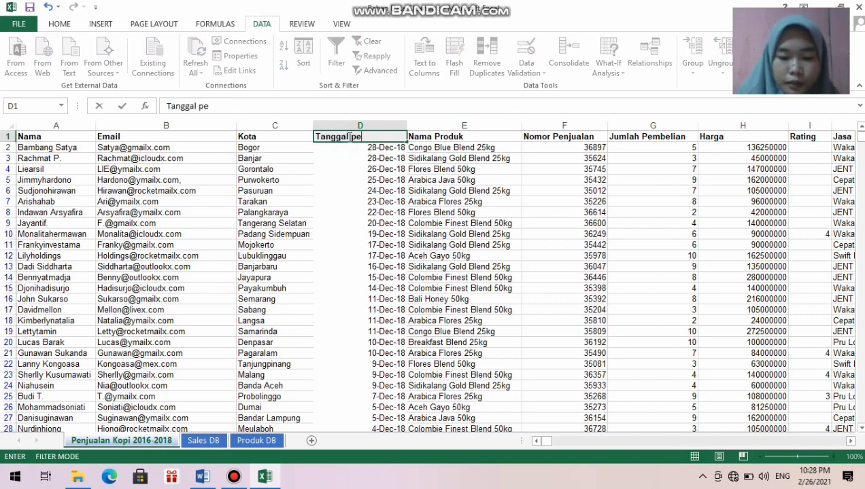
{"action": "type", "text": "mbelian"}
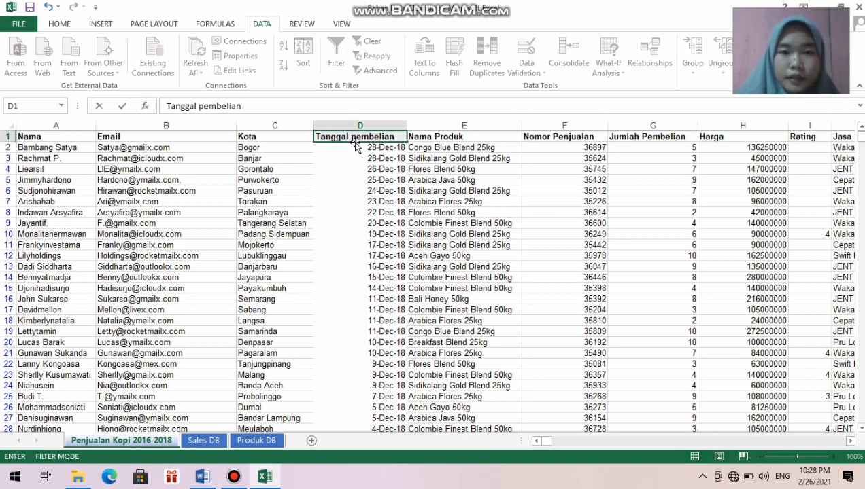
{"action": "left_click", "coordinate": [360, 158]}
{"action": "double_click", "coordinate": [363, 158]}
{"action": "left_click", "coordinate": [360, 144]}
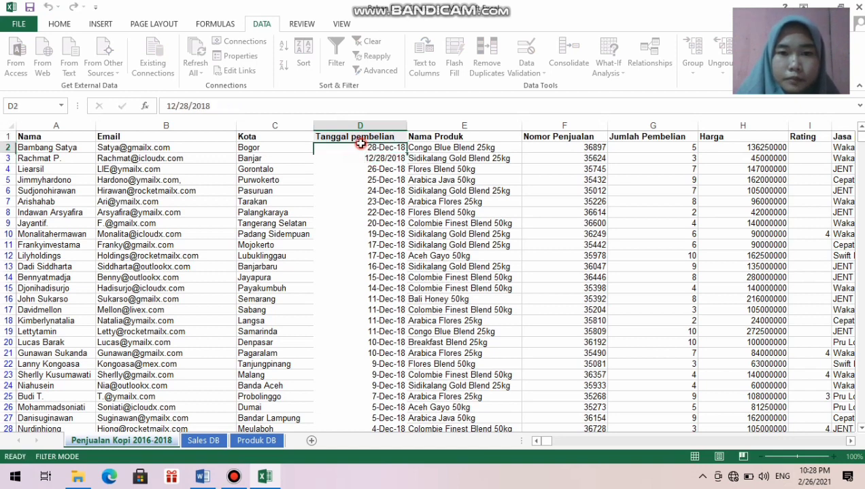
{"action": "left_click", "coordinate": [361, 138]}
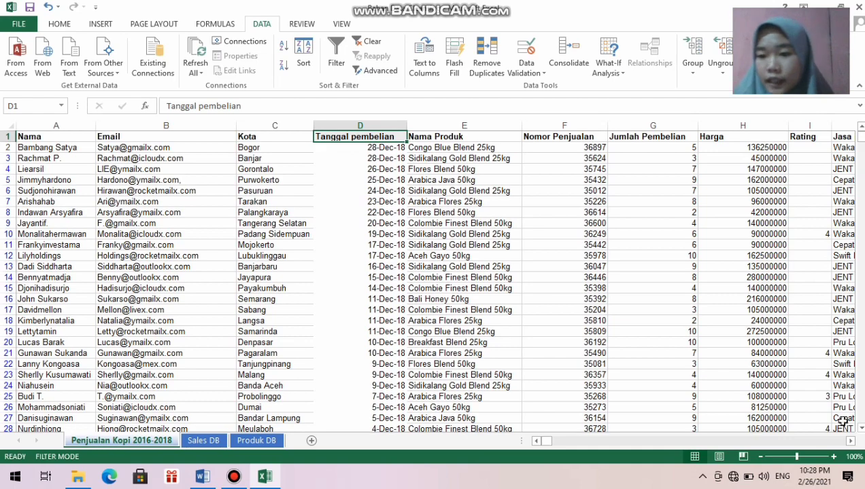
{"action": "left_click", "coordinate": [850, 441]}
{"action": "left_click", "coordinate": [850, 442]}
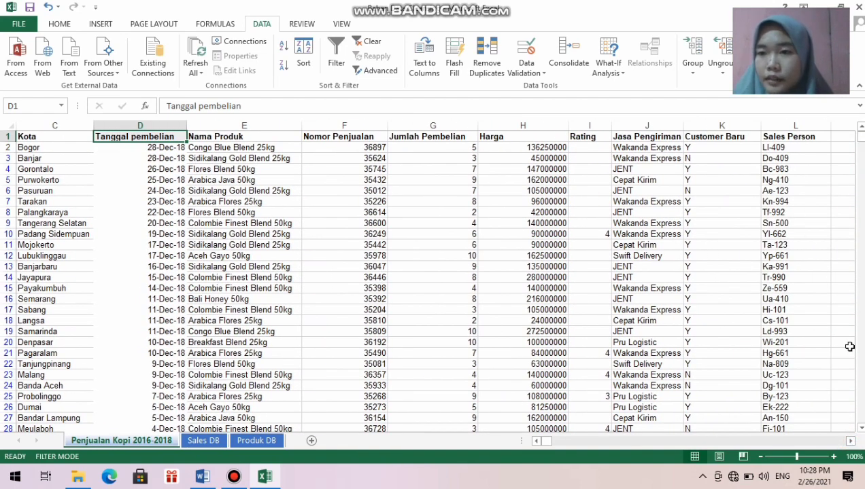
Examine the Sales Person codes starting at L2 and the reference lists on the Produk DB and Sales DB sheets.
{"action": "left_click", "coordinate": [850, 441]}
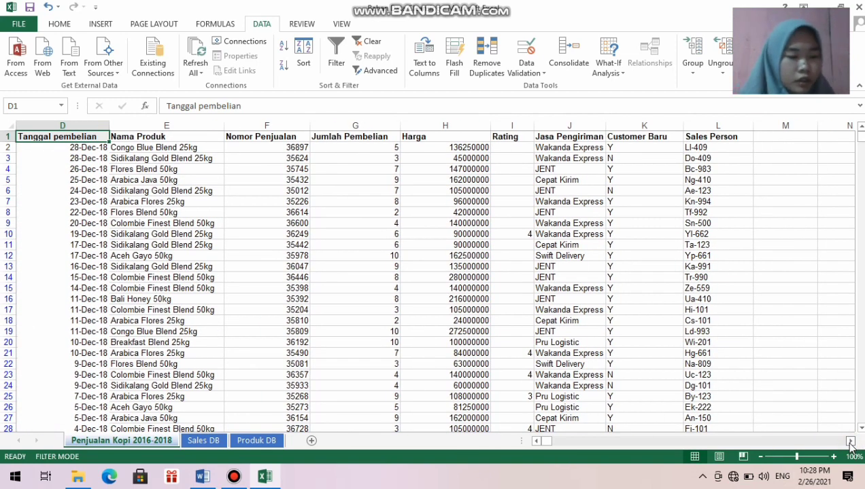
{"action": "left_click", "coordinate": [765, 148]}
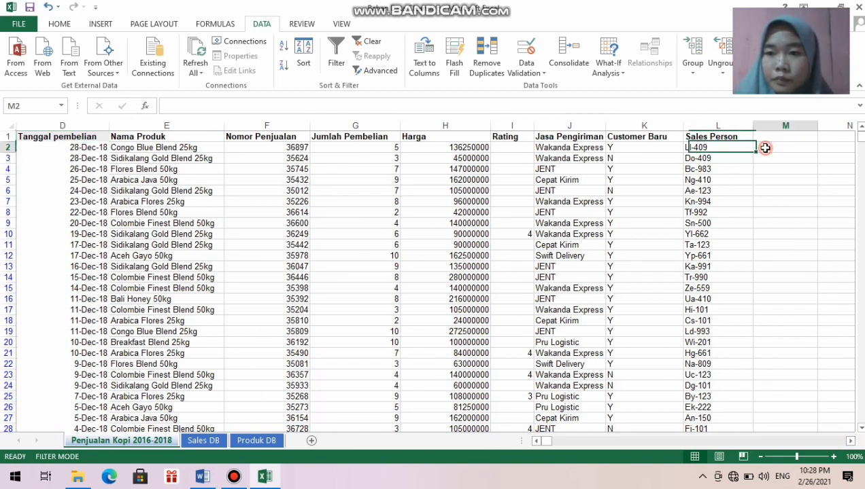
{"action": "left_click", "coordinate": [717, 146]}
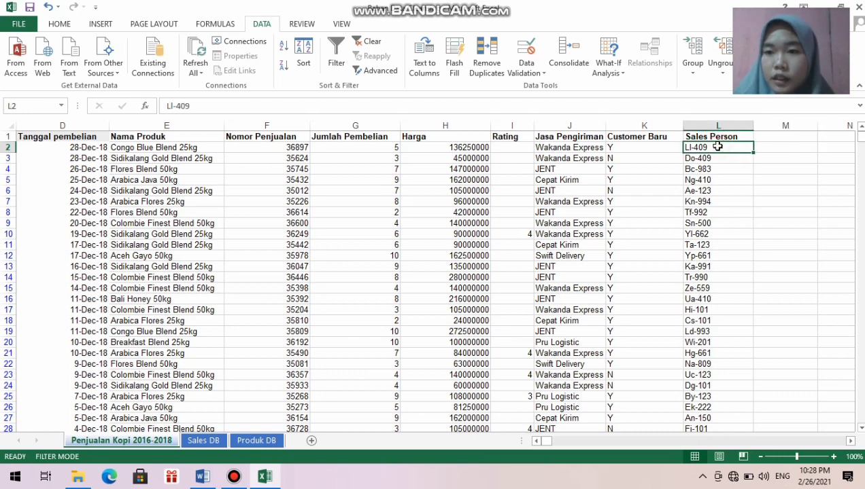
{"action": "left_click", "coordinate": [262, 443]}
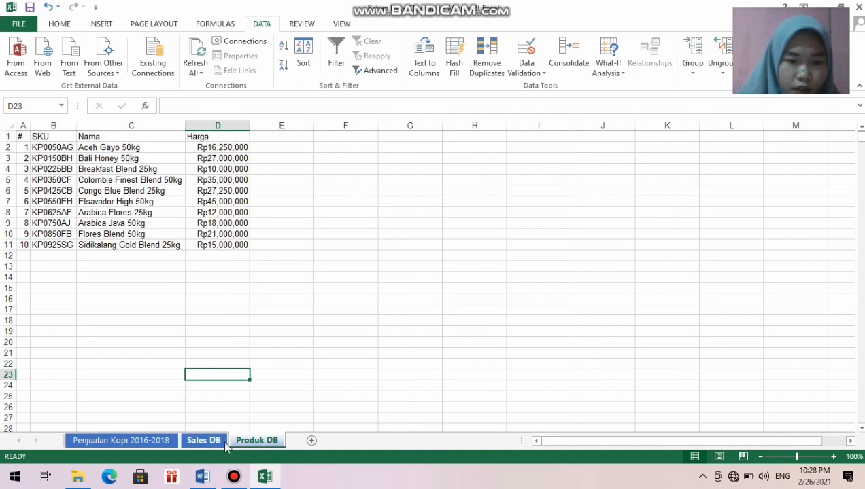
{"action": "left_click", "coordinate": [225, 442]}
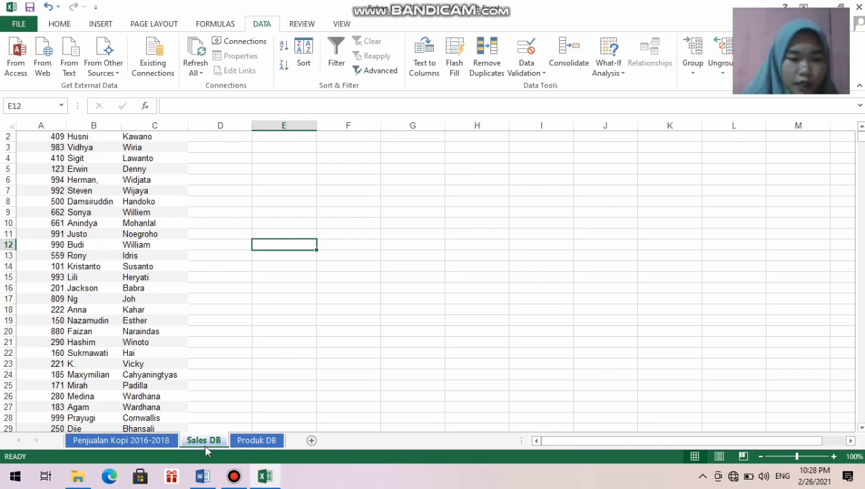
{"action": "left_click", "coordinate": [146, 440]}
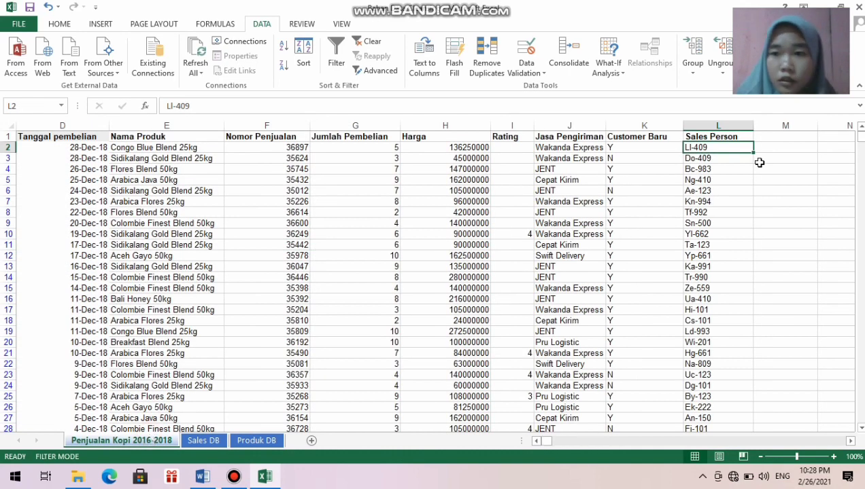
Enter =RIGHT(L2,2) in M2 to extract the last two characters of the Sales Person code.
{"action": "left_click", "coordinate": [764, 146]}
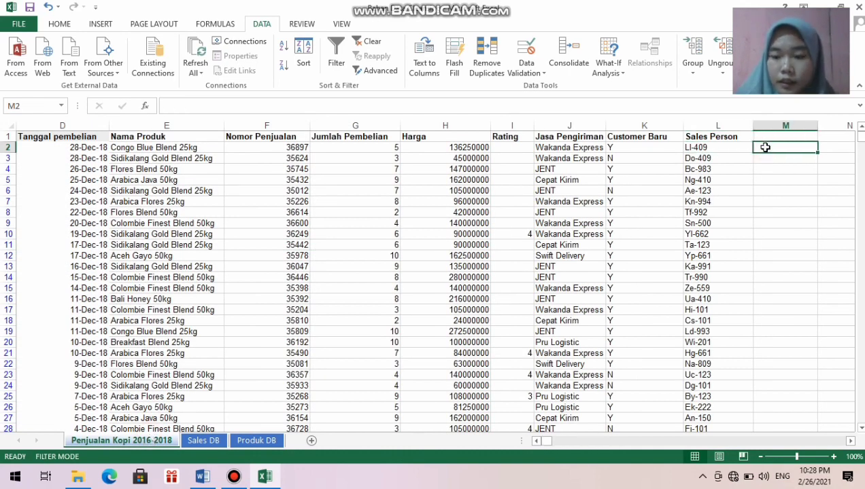
{"action": "type", "text": "="}
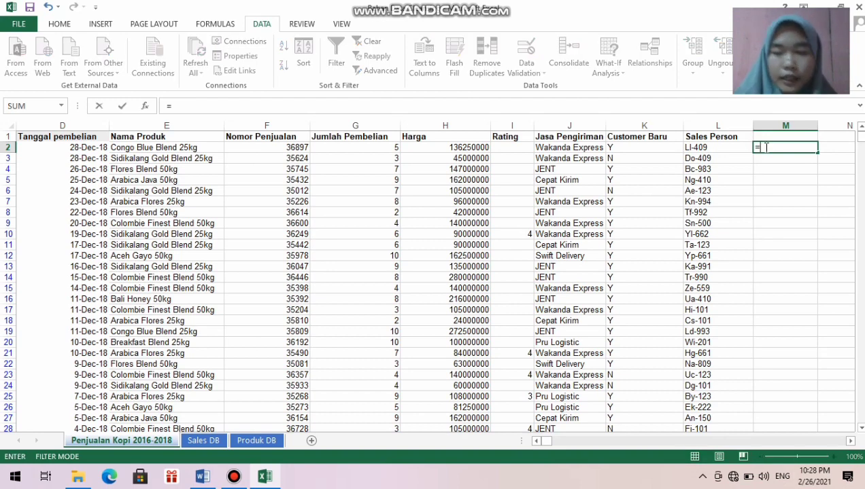
{"action": "type", "text": "ri"}
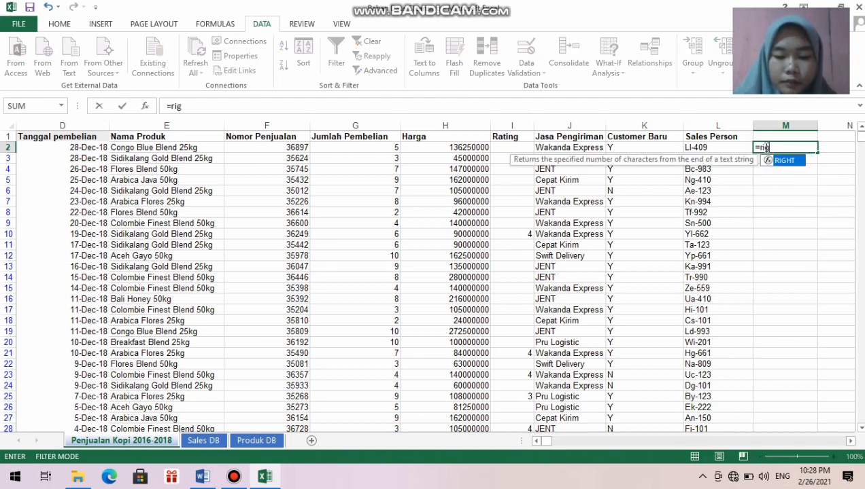
{"action": "type", "text": "g"}
{"action": "double_click", "coordinate": [794, 162]}
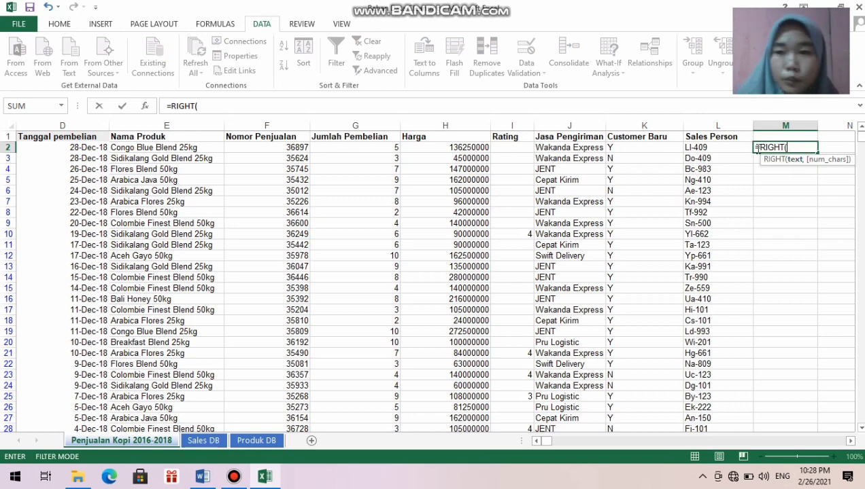
{"action": "left_click", "coordinate": [723, 147]}
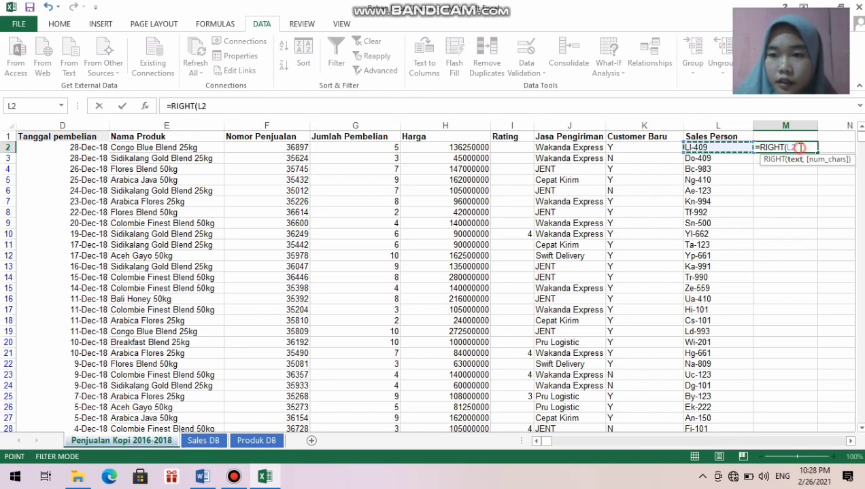
{"action": "type", "text": ","}
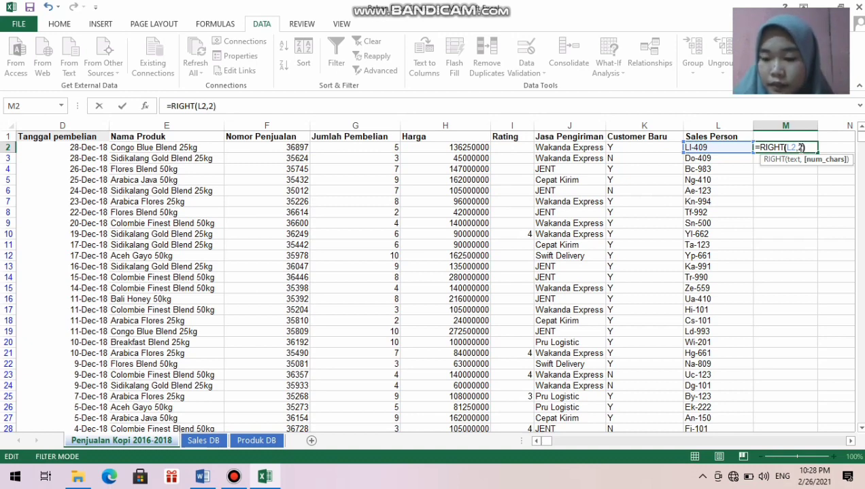
{"action": "type", "text": "2)"}
{"action": "key", "text": "Return"}
{"action": "left_click", "coordinate": [800, 147]}
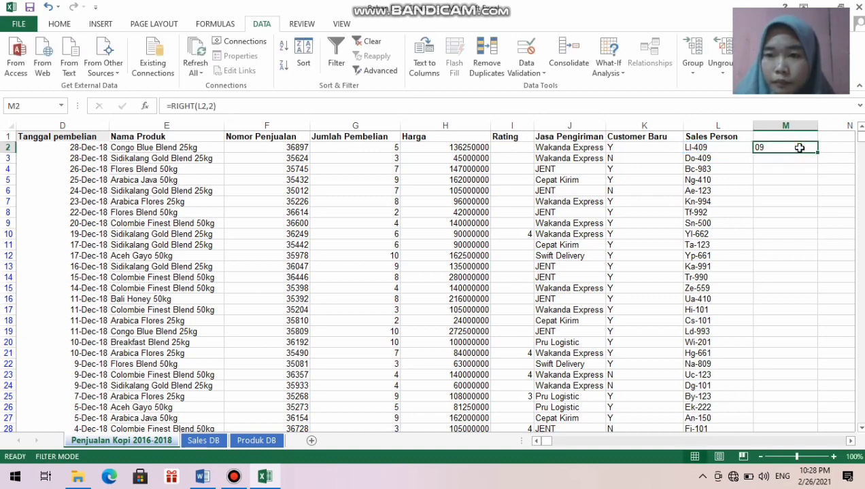
Set the character count of M2's RIGHT formula to 3 and fill the formula down column M.
{"action": "double_click", "coordinate": [800, 148]}
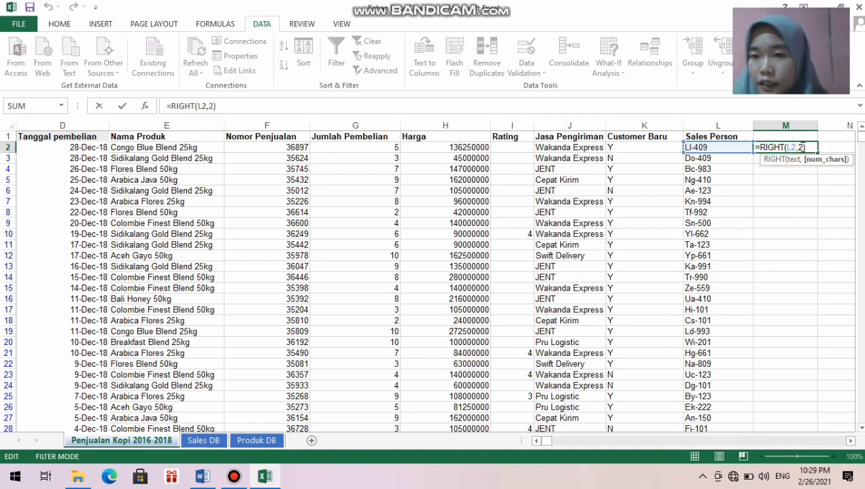
{"action": "key", "text": "BackSpace"}
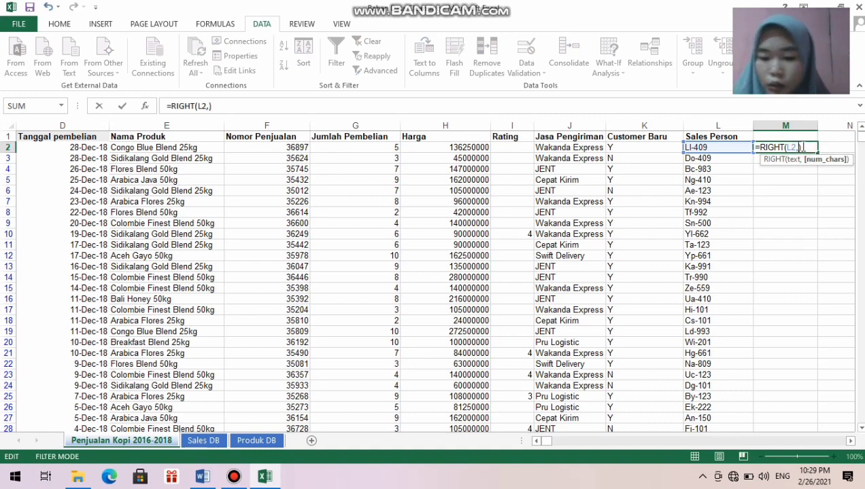
{"action": "type", "text": "3"}
{"action": "key", "text": "Return"}
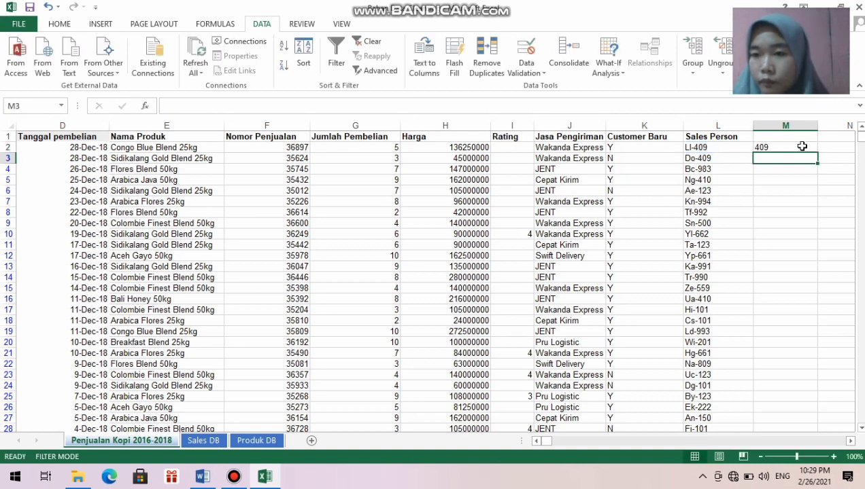
{"action": "left_click", "coordinate": [807, 145]}
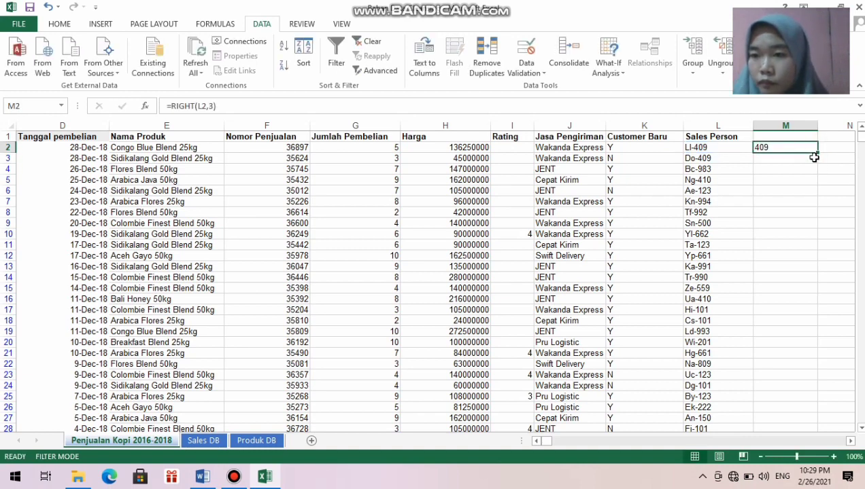
{"action": "double_click", "coordinate": [816, 153]}
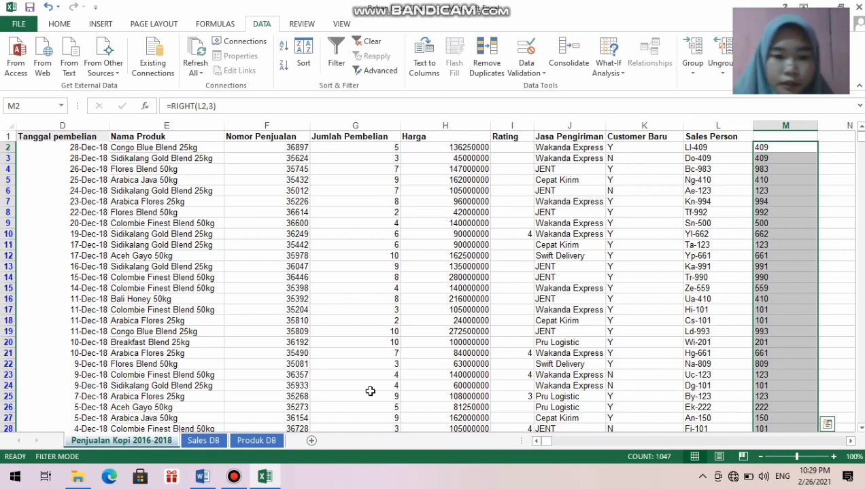
Compare the Kode Sales values on the Sales DB sheet with the extracted codes in column M of the sales sheet.
{"action": "left_click", "coordinate": [226, 441]}
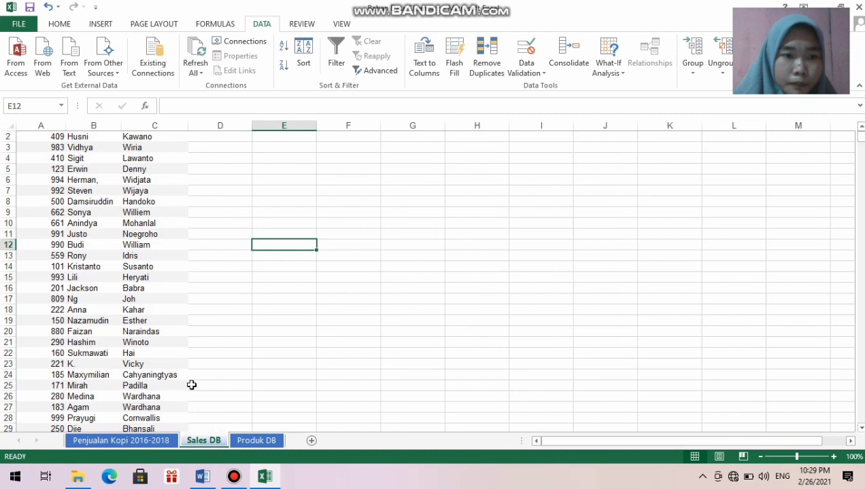
{"action": "left_click", "coordinate": [56, 138]}
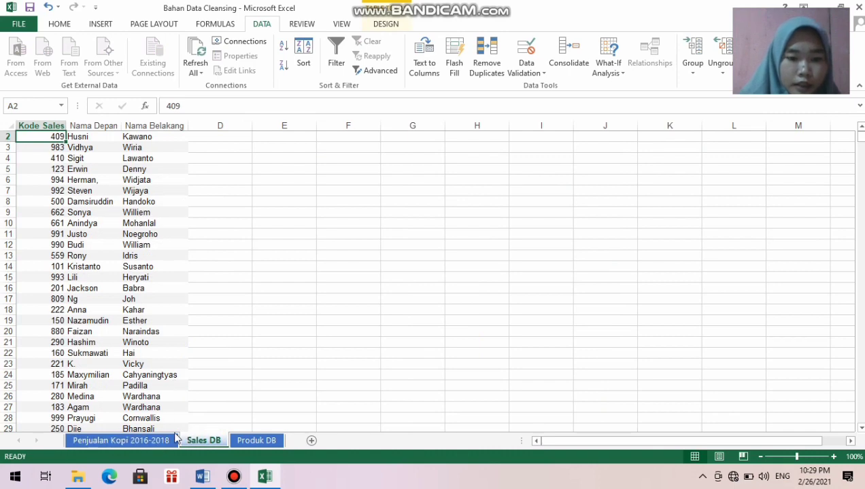
{"action": "left_click", "coordinate": [161, 441]}
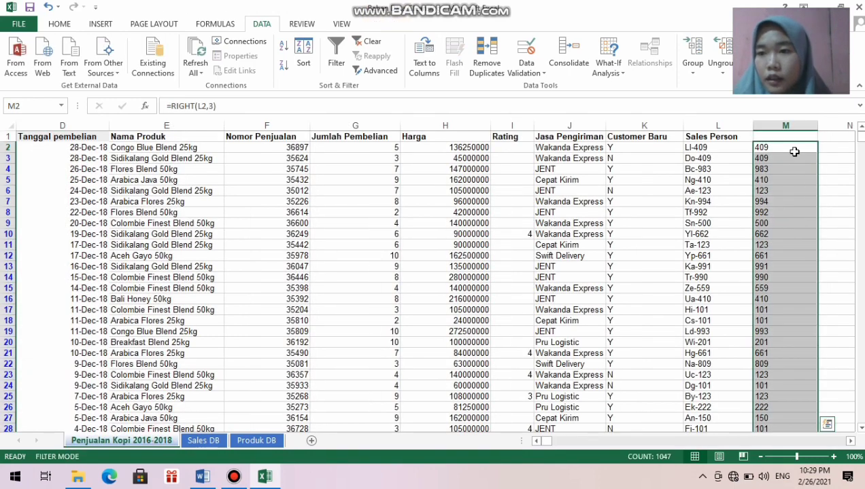
{"action": "left_click", "coordinate": [794, 153]}
{"action": "left_click", "coordinate": [828, 147]}
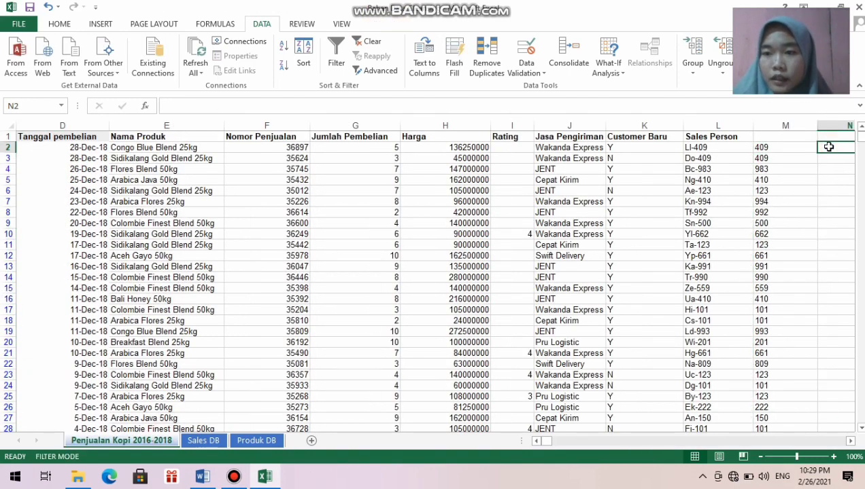
{"action": "type", "text": "="}
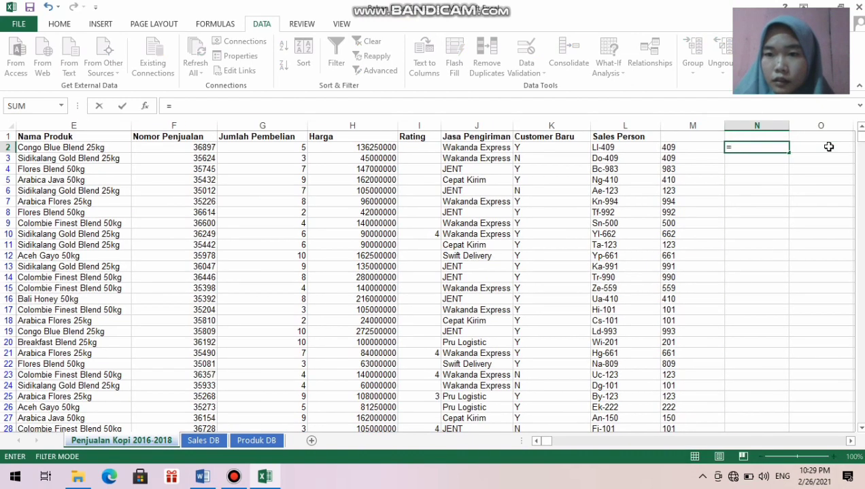
{"action": "type", "text": "valu"}
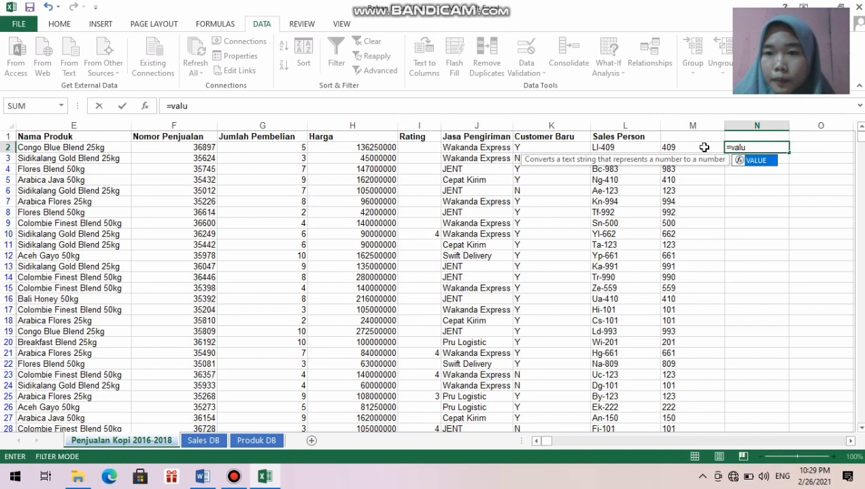
{"action": "key", "text": "BackSpace"}
{"action": "key", "text": "BackSpace"}
{"action": "key", "text": "BackSpace"}
{"action": "key", "text": "BackSpace"}
{"action": "key", "text": "BackSpace"}
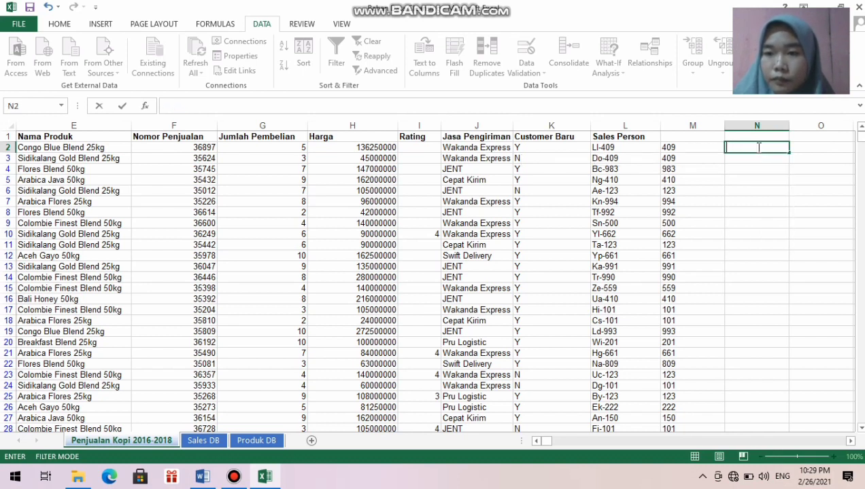
Replace column M's RIGHT formulas with plain values by copying the column and pasting values only over it.
{"action": "left_click", "coordinate": [685, 146]}
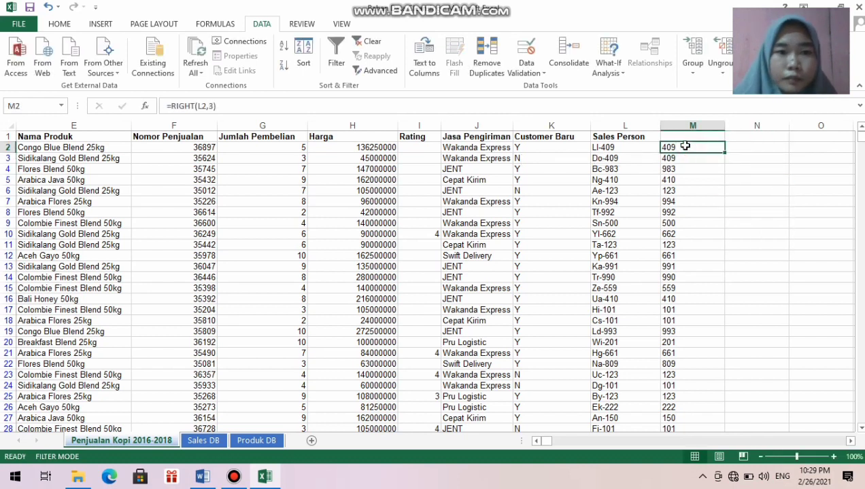
{"action": "left_click", "coordinate": [681, 126]}
{"action": "right_click", "coordinate": [681, 127]}
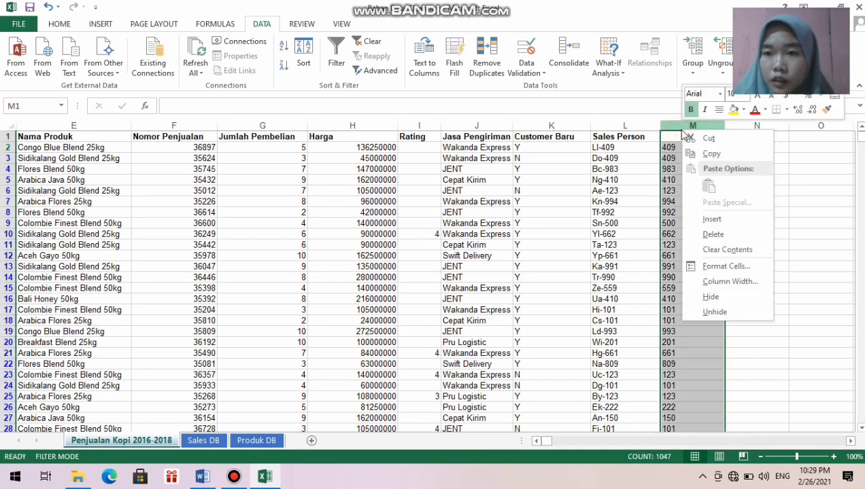
{"action": "left_click", "coordinate": [707, 154]}
{"action": "right_click", "coordinate": [703, 154]}
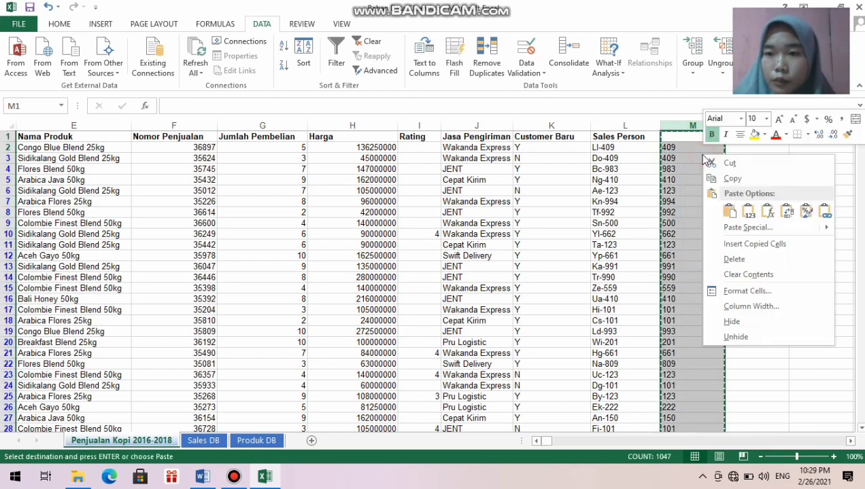
{"action": "left_click", "coordinate": [751, 216]}
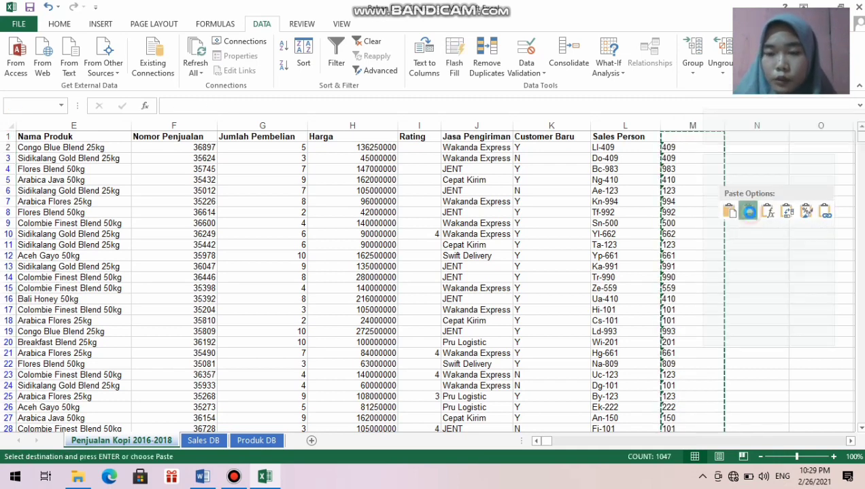
{"action": "left_click", "coordinate": [746, 162]}
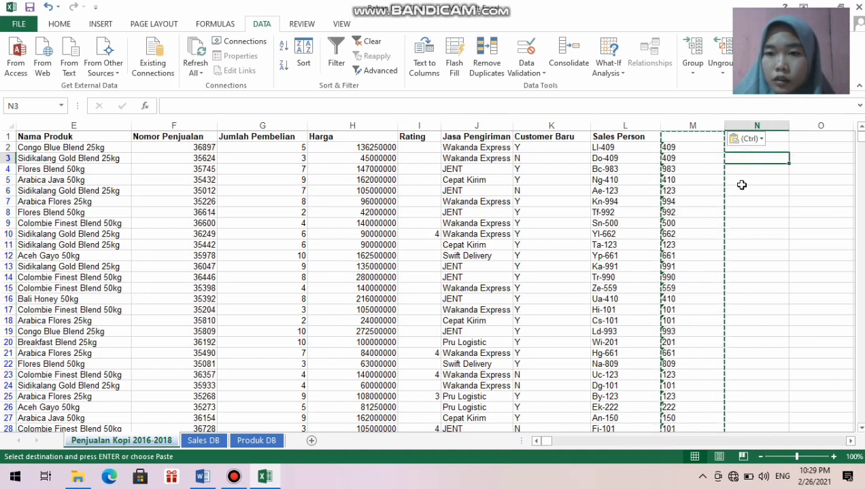
{"action": "left_click", "coordinate": [744, 189]}
{"action": "key", "text": "BackSpace"}
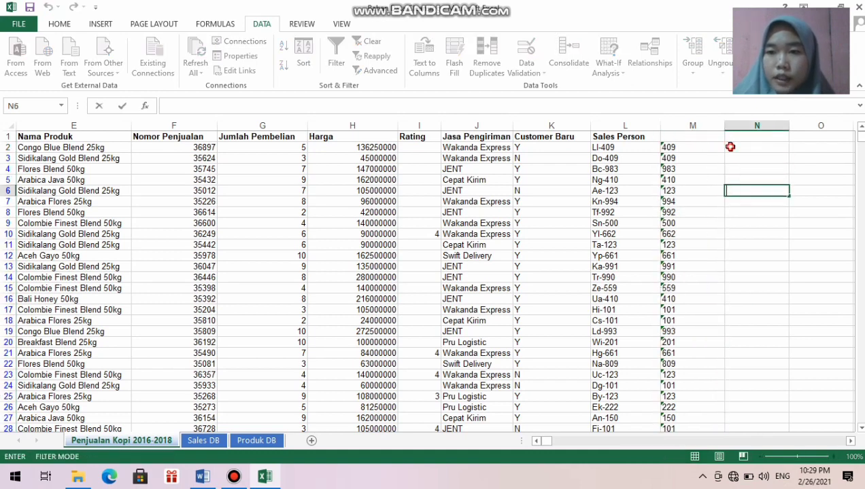
Enter =VALUE(M2) in N2 to convert the extracted sales code text into a number.
{"action": "left_click", "coordinate": [730, 147]}
{"action": "type", "text": "="}
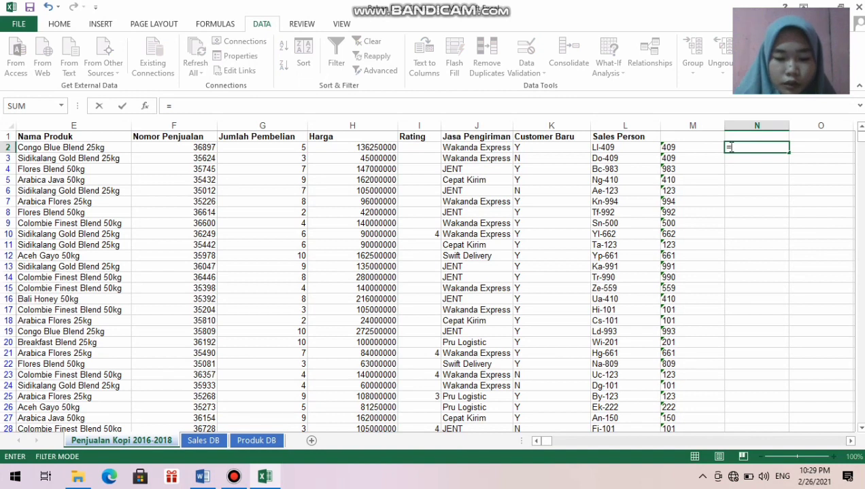
{"action": "type", "text": "valu"}
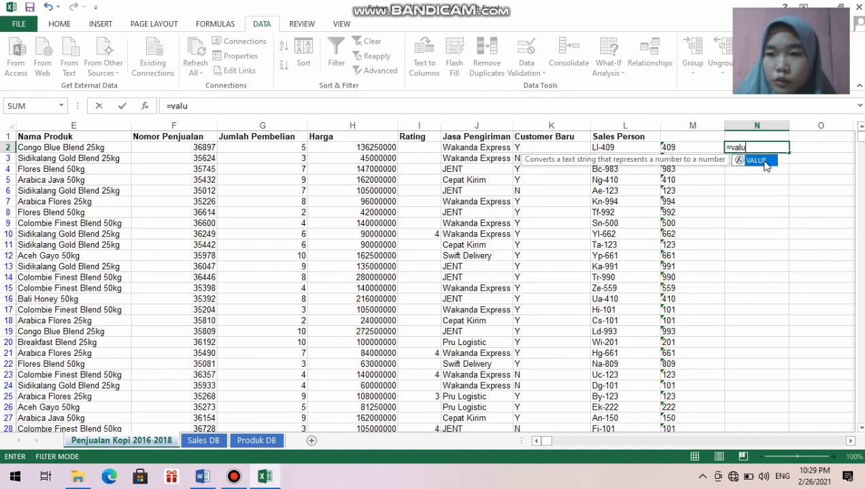
{"action": "double_click", "coordinate": [766, 162]}
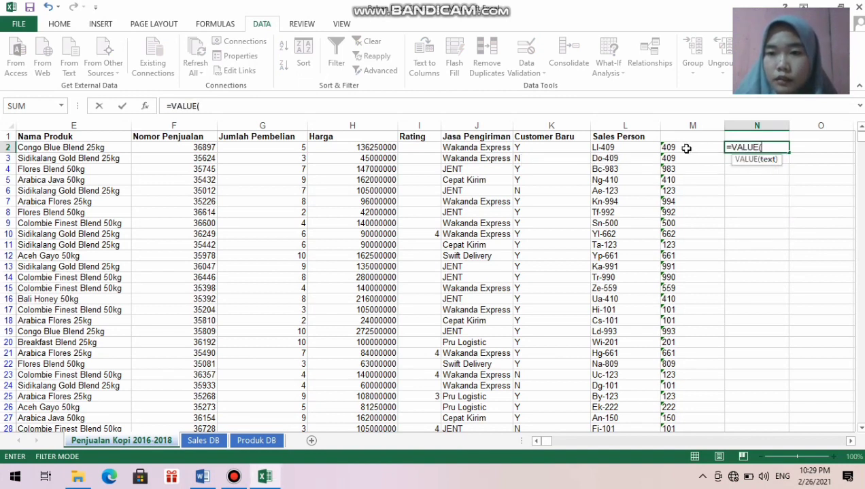
{"action": "left_click", "coordinate": [687, 148]}
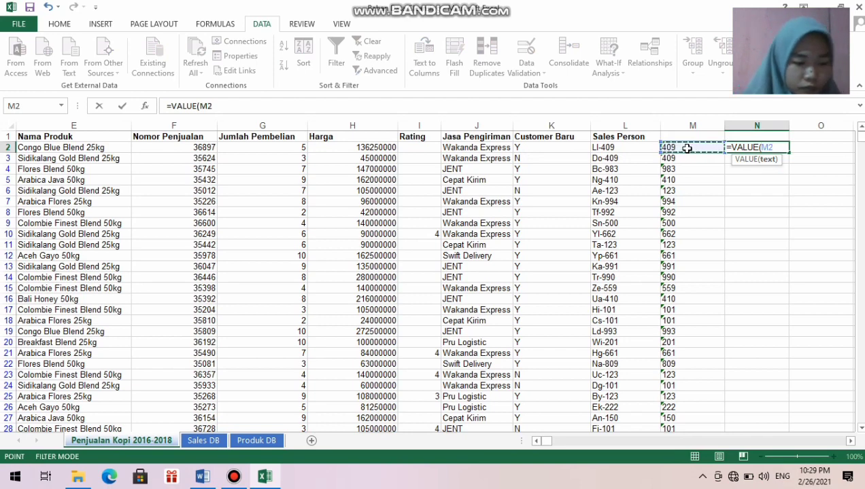
{"action": "key", "text": "Return"}
Fill N2's VALUE formula down column N for all sales rows.
{"action": "left_click", "coordinate": [763, 145]}
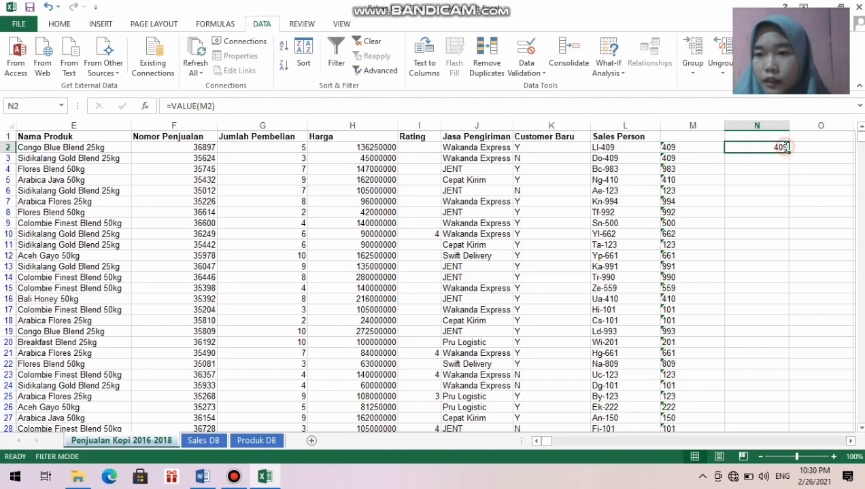
{"action": "key", "text": "F2"}
{"action": "key", "text": "Return"}
{"action": "left_click", "coordinate": [781, 147]}
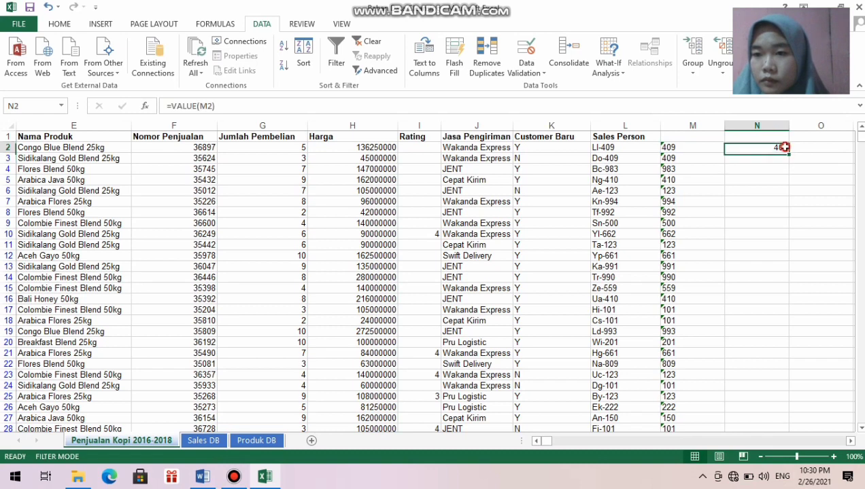
{"action": "double_click", "coordinate": [788, 153]}
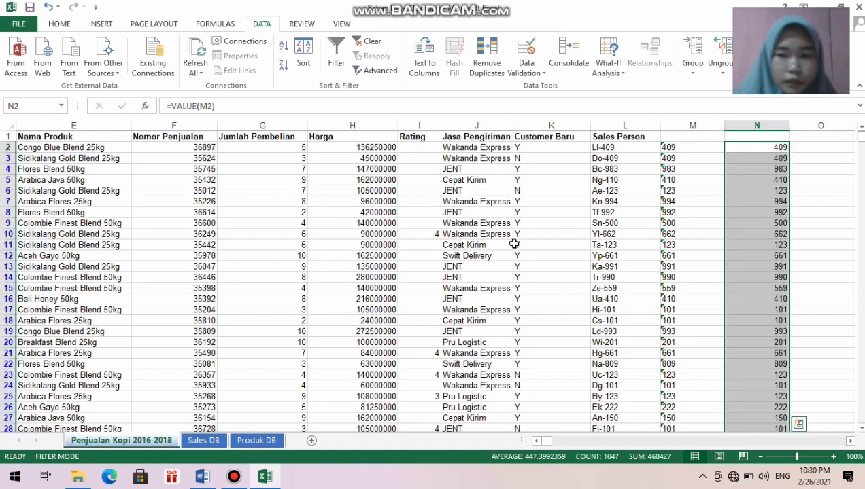
{"action": "left_click", "coordinate": [219, 443]}
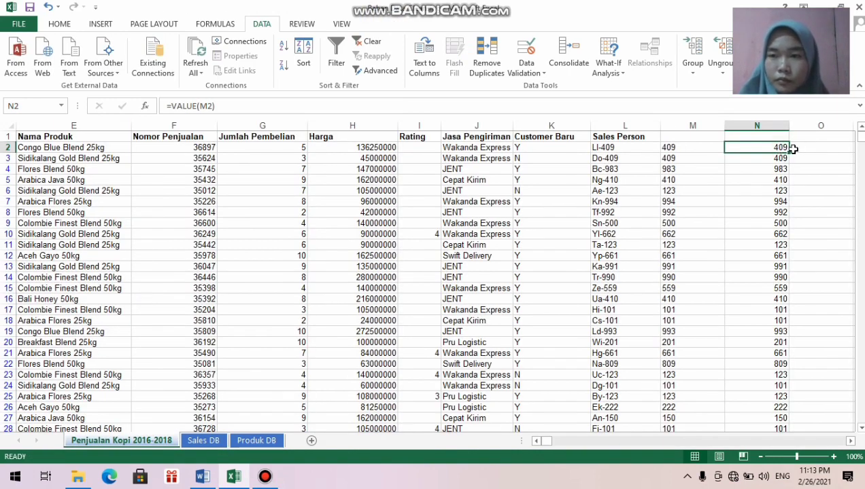
Replace column N's VALUE formulas with plain values by copying the column and pasting values only over it, and check its last row.
{"action": "left_click", "coordinate": [795, 146]}
{"action": "left_click", "coordinate": [769, 149]}
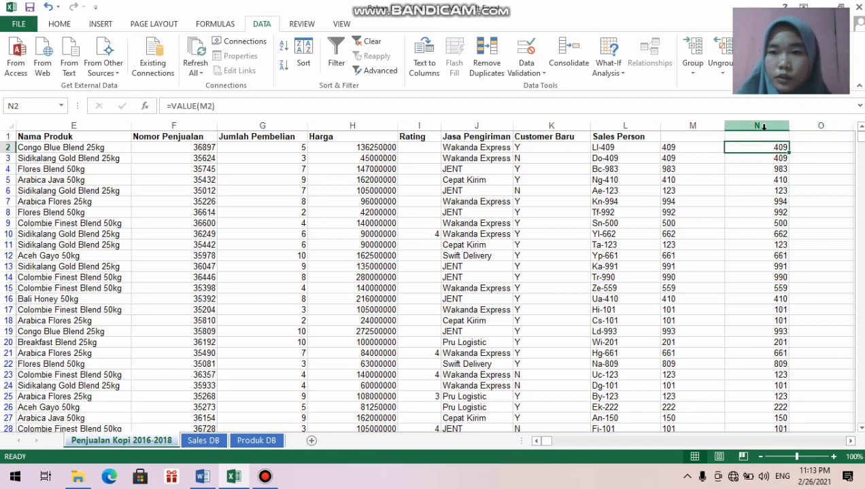
{"action": "left_click", "coordinate": [760, 126]}
{"action": "right_click", "coordinate": [761, 127]}
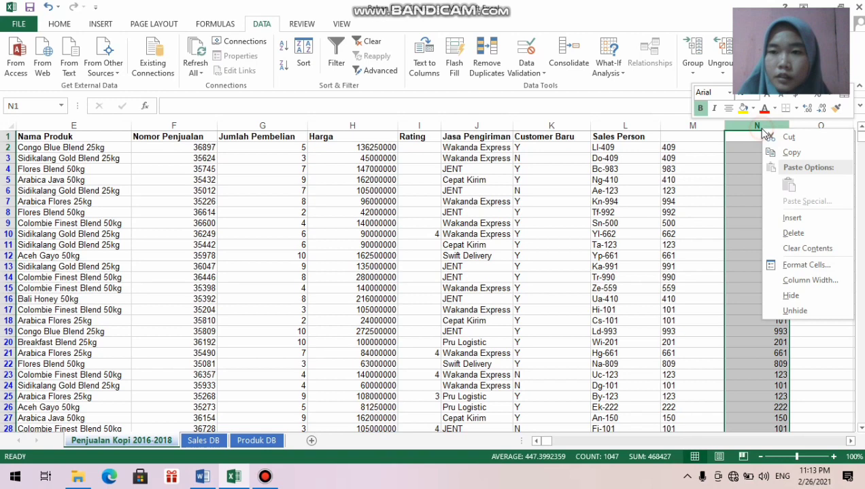
{"action": "left_click", "coordinate": [782, 153]}
{"action": "right_click", "coordinate": [758, 151]}
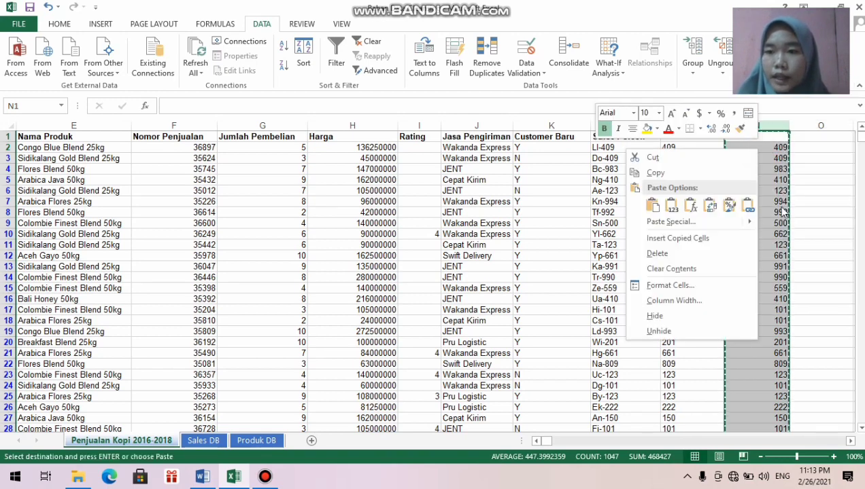
{"action": "left_click", "coordinate": [688, 210]}
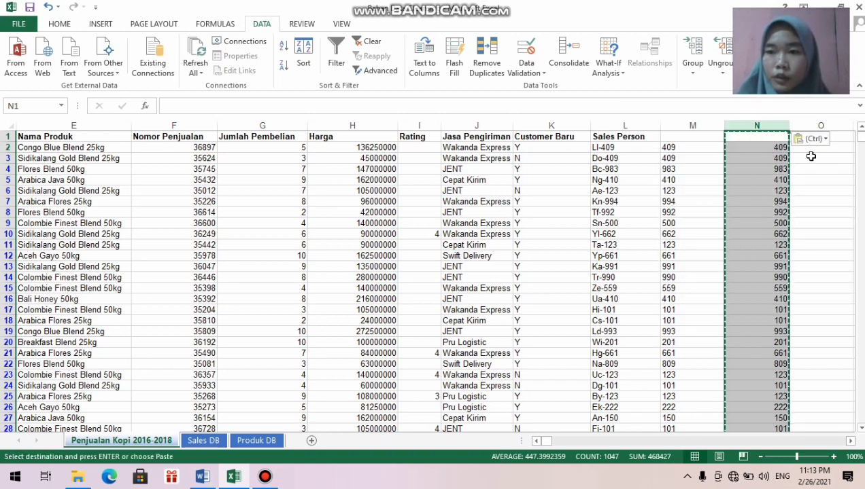
{"action": "left_click", "coordinate": [775, 163]}
{"action": "key", "text": "ctrl+Down"}
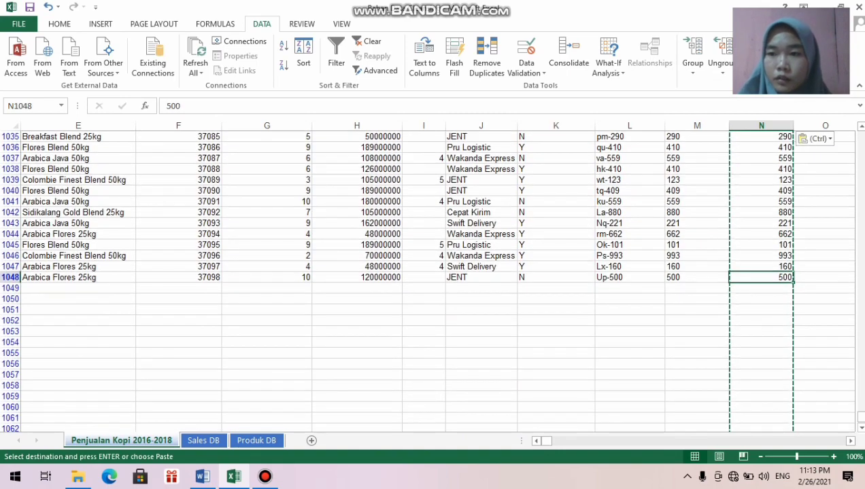
{"action": "left_click", "coordinate": [861, 418]}
{"action": "left_click_drag", "start_coordinate": [861, 261], "coordinate": [861, 136]}
Start a VLOOKUP formula in O2 with the numeric code in N2 as the lookup value.
{"action": "double_click", "coordinate": [812, 150]}
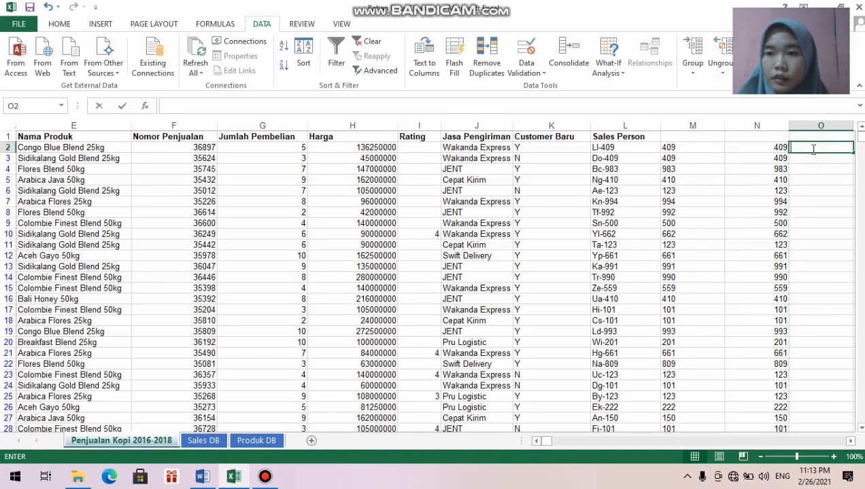
{"action": "type", "text": "="}
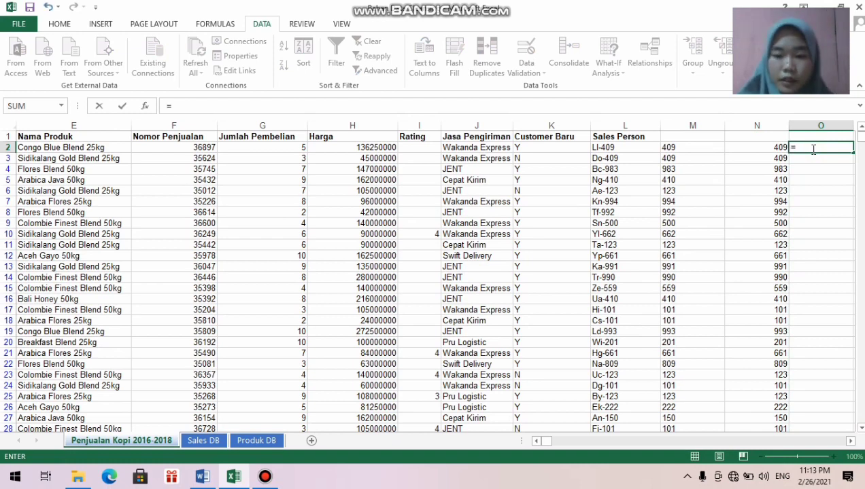
{"action": "type", "text": "c"}
{"action": "key", "text": "BackSpace"}
{"action": "type", "text": "vlo"}
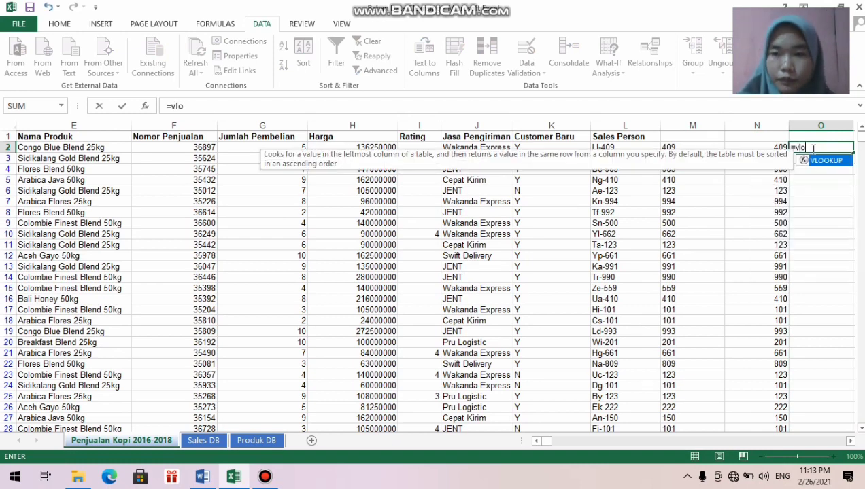
{"action": "double_click", "coordinate": [822, 160]}
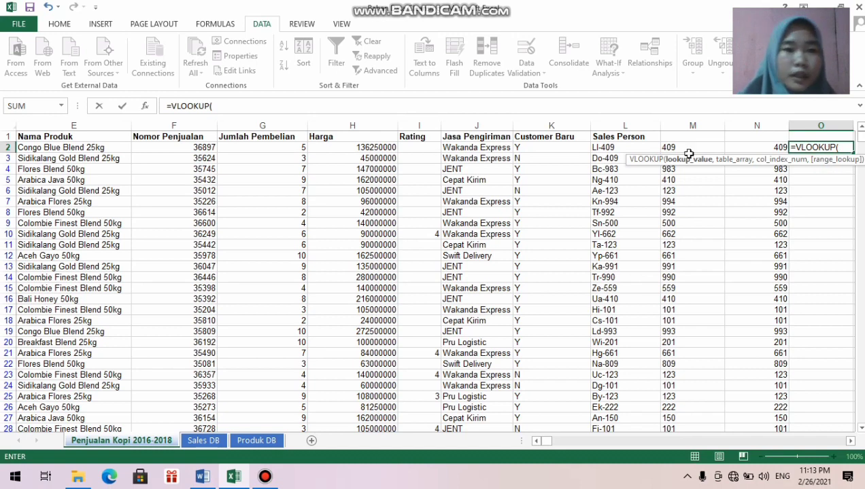
{"action": "left_click", "coordinate": [733, 147]}
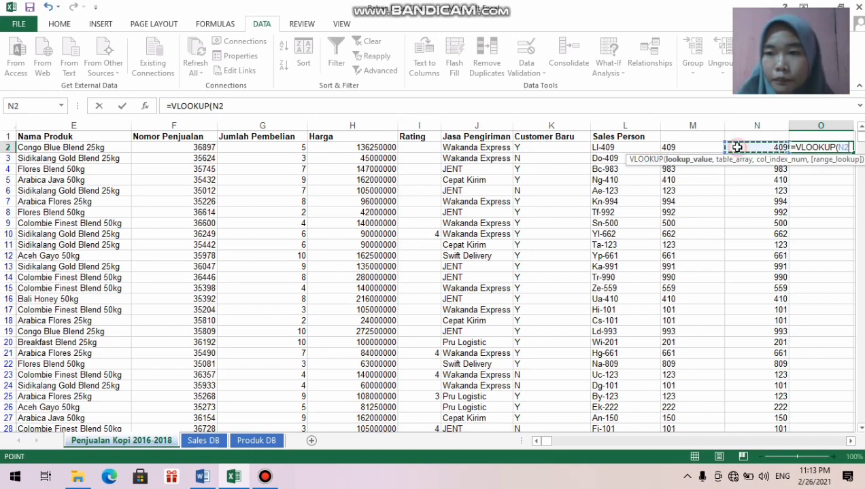
{"action": "type", "text": ","}
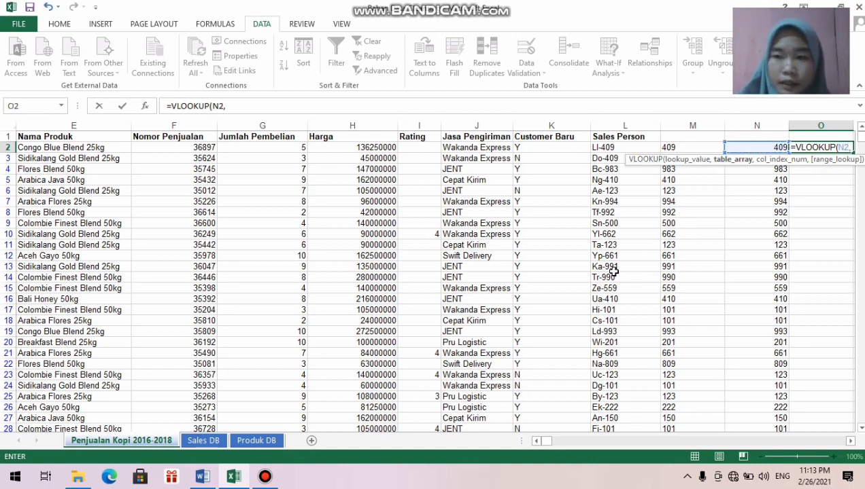
Complete O2's VLOOKUP with the absolute range 'Sales DB'!$A$2:$C$34 as table array, column index 2 and range lookup 0.
{"action": "left_click", "coordinate": [248, 440]}
{"action": "left_click", "coordinate": [207, 442]}
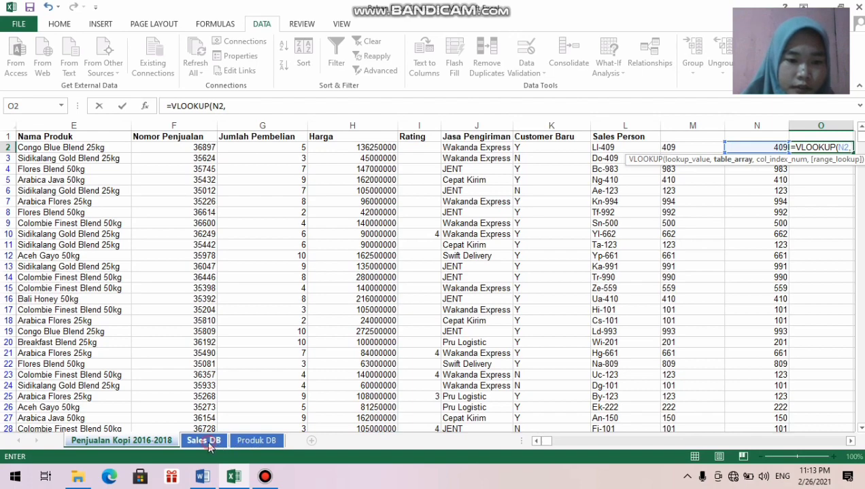
{"action": "left_click_drag", "start_coordinate": [57, 138], "coordinate": [136, 288]}
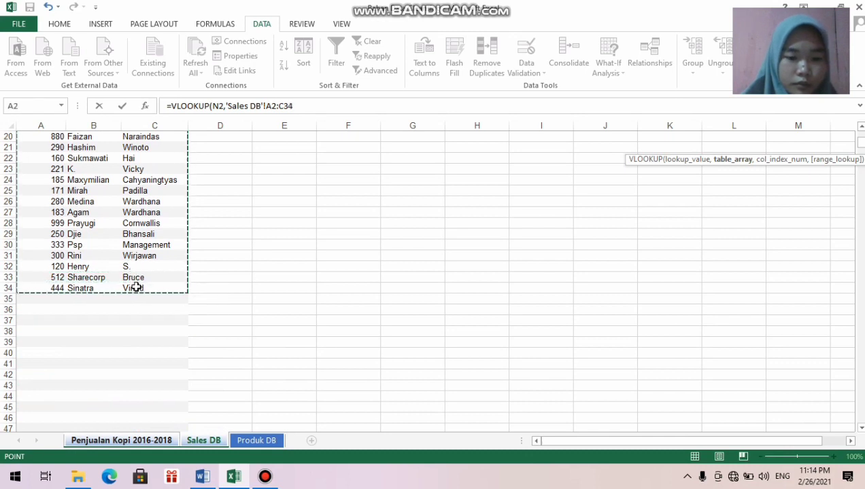
{"action": "key", "text": "F4"}
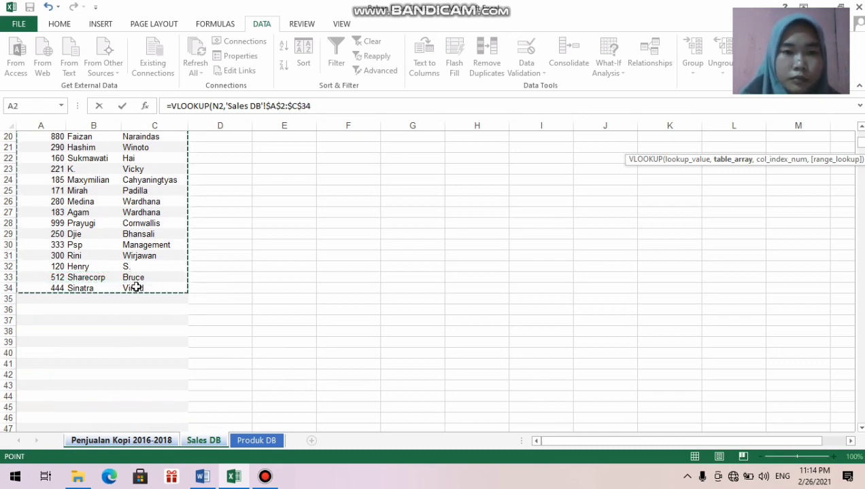
{"action": "left_click", "coordinate": [312, 105]}
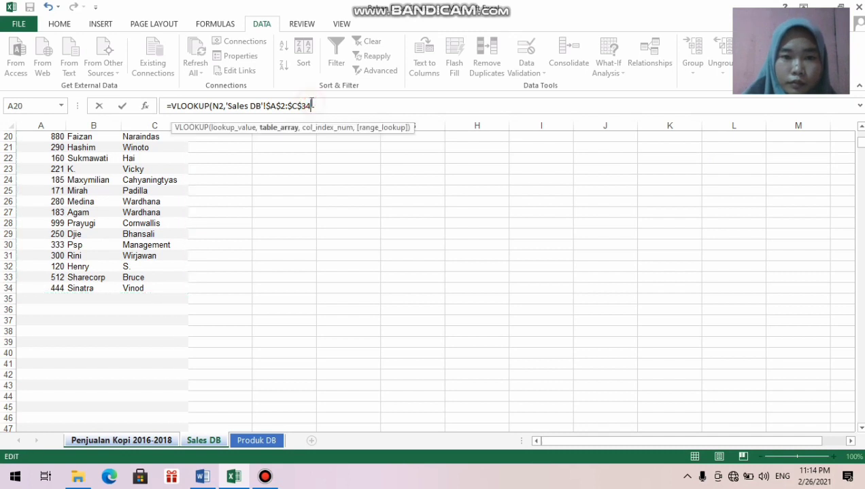
{"action": "type", "text": ","}
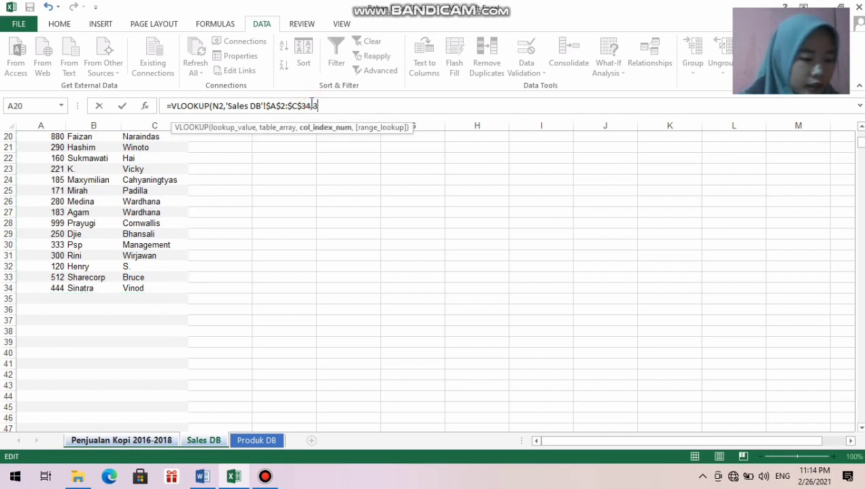
{"action": "type", "text": "2,0"}
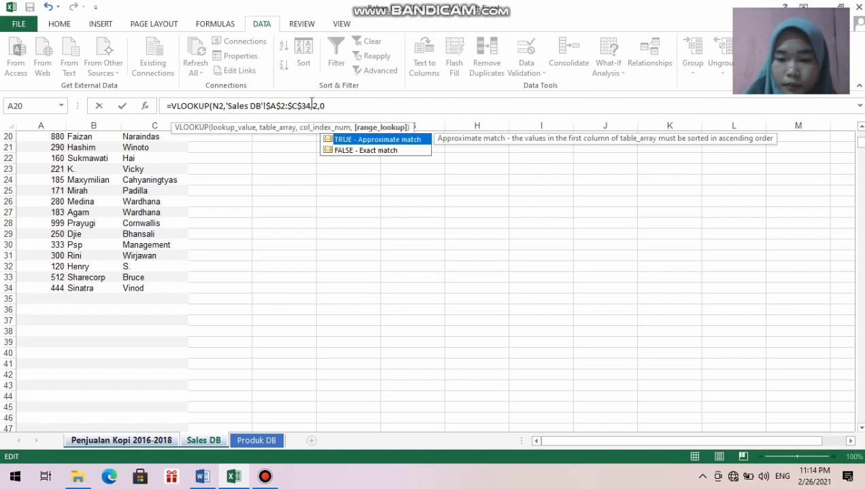
{"action": "key", "text": "Return"}
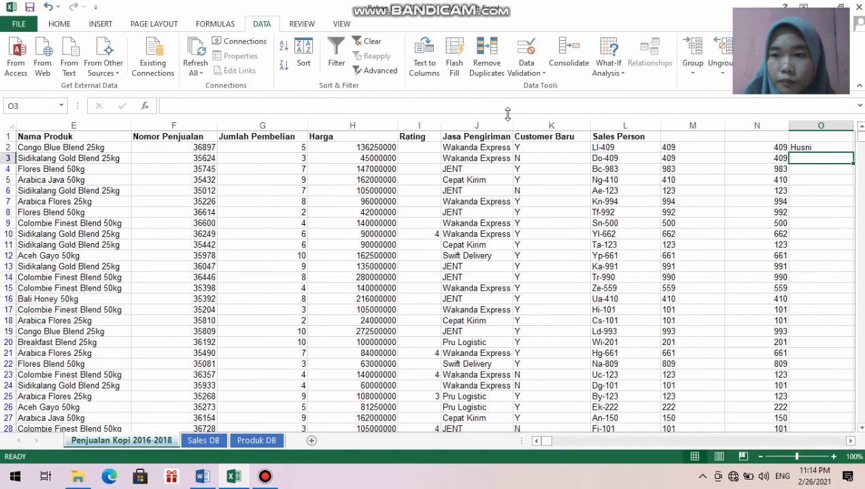
Fill O2's VLOOKUP formula down column O for all sales rows.
{"action": "left_click", "coordinate": [840, 147]}
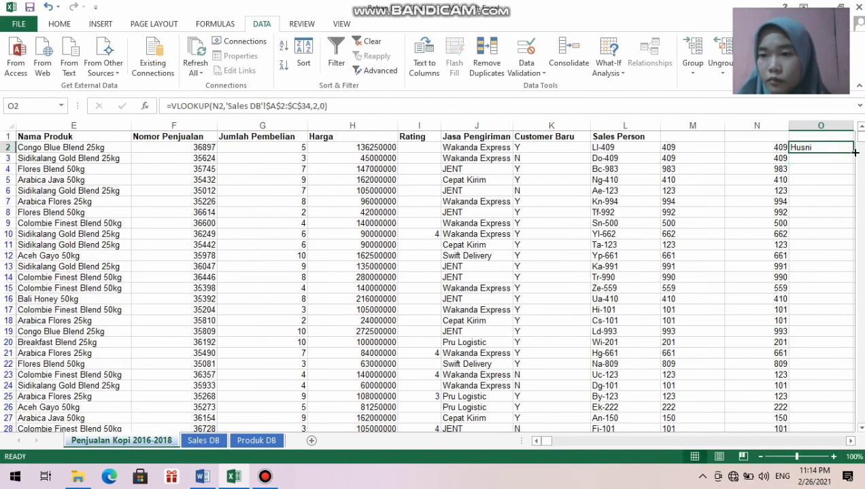
{"action": "left_click", "coordinate": [854, 151]}
{"action": "double_click", "coordinate": [847, 150]}
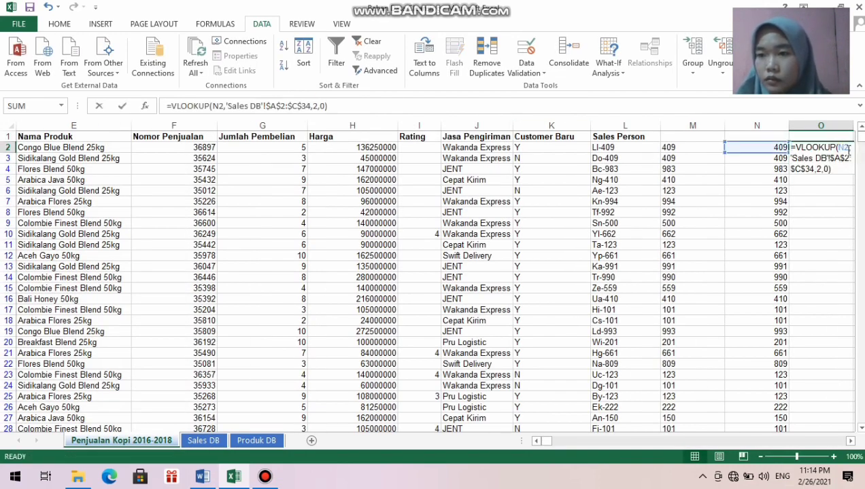
{"action": "key", "text": "Return"}
{"action": "left_click", "coordinate": [848, 149]}
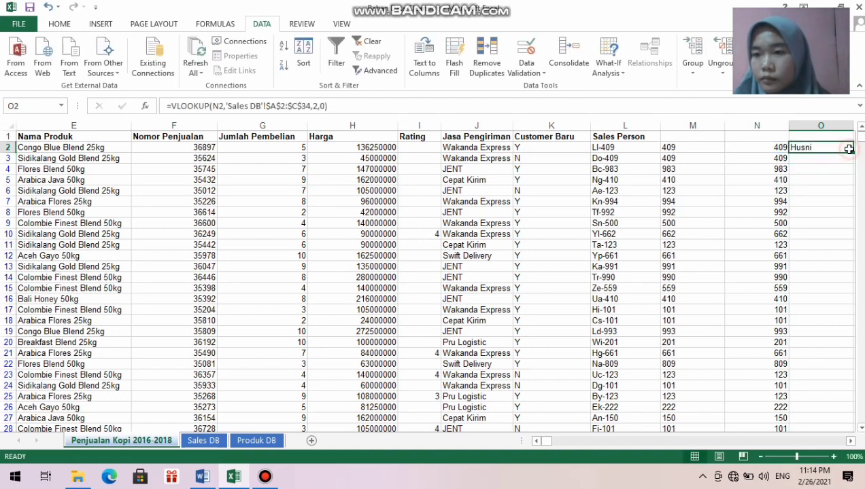
{"action": "double_click", "coordinate": [854, 152]}
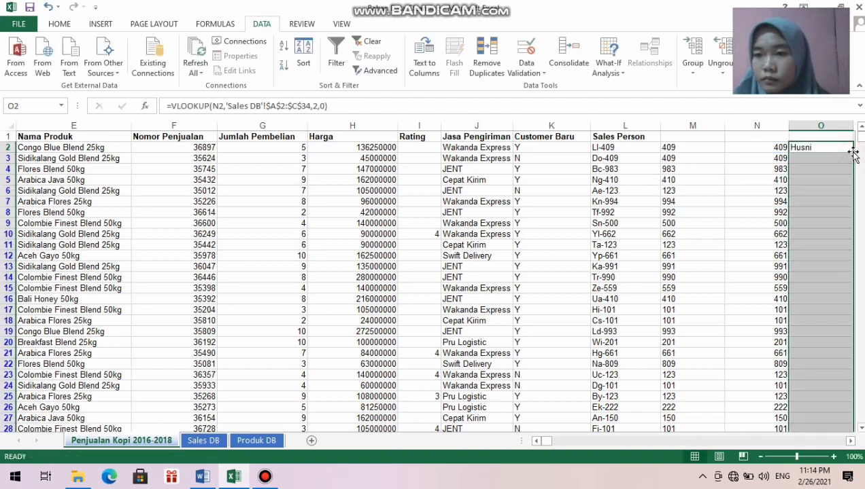
Try to delete columns L through N from the sales sheet, and undo the deletion.
{"action": "left_click", "coordinate": [674, 146]}
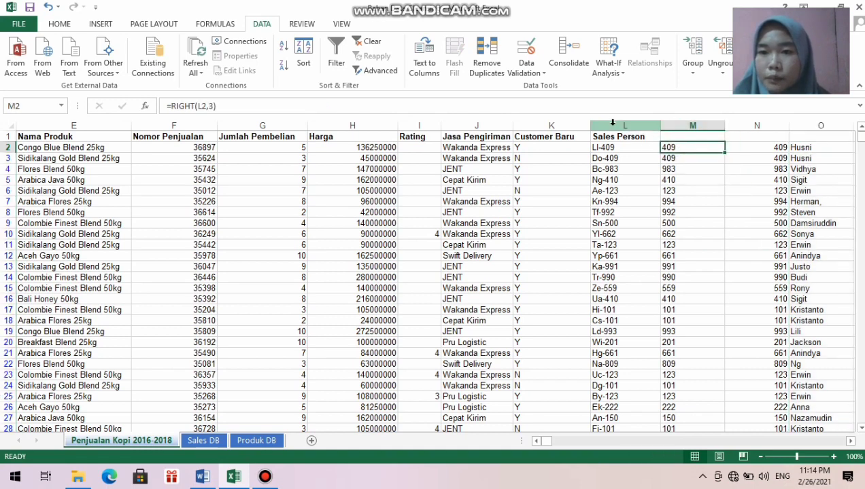
{"action": "left_click_drag", "start_coordinate": [610, 125], "coordinate": [748, 139]}
{"action": "right_click", "coordinate": [748, 140]}
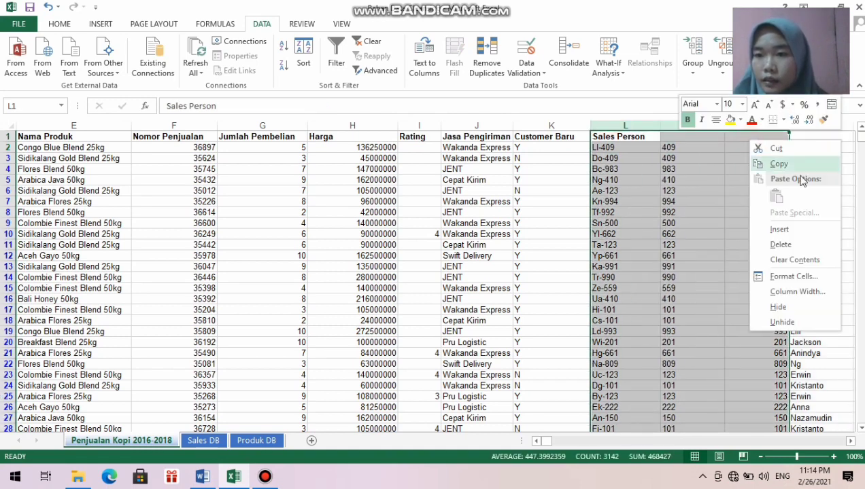
{"action": "left_click", "coordinate": [781, 246]}
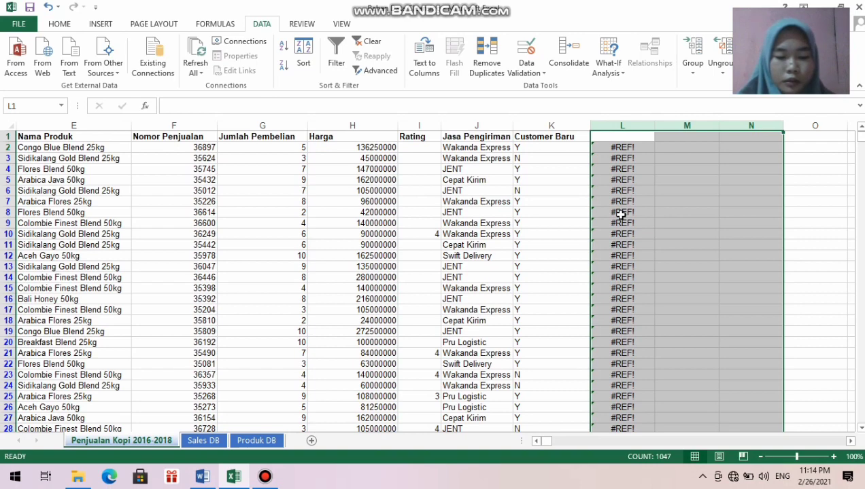
{"action": "key", "text": "ctrl+z"}
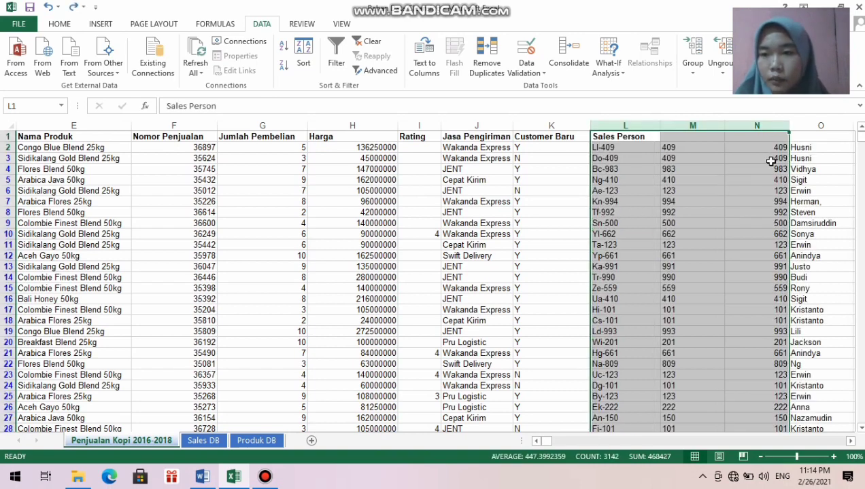
{"action": "left_click", "coordinate": [770, 146]}
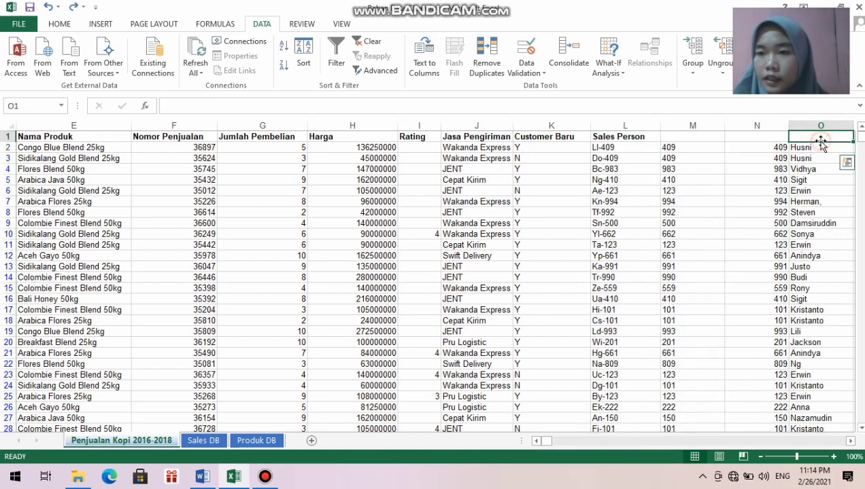
Replace the lookup formulas in column O with their static values and check cell O7's content.
{"action": "left_click", "coordinate": [811, 126]}
{"action": "right_click", "coordinate": [812, 126]}
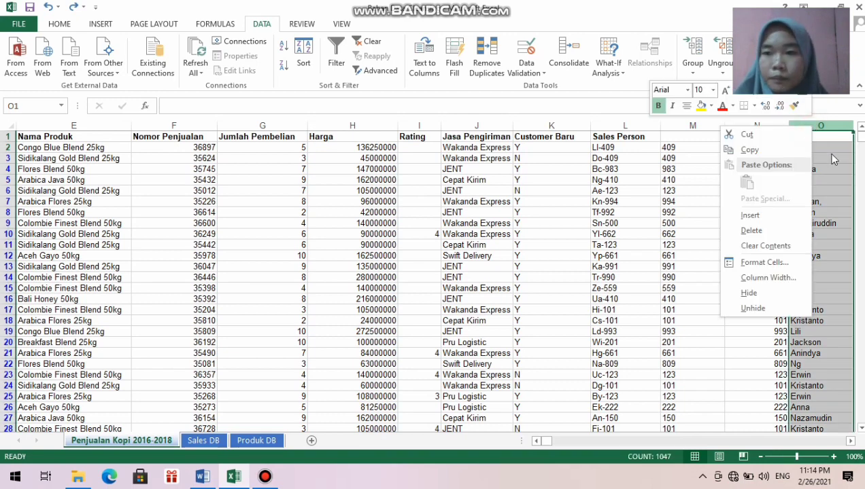
{"action": "left_click", "coordinate": [748, 150]}
{"action": "right_click", "coordinate": [793, 147]}
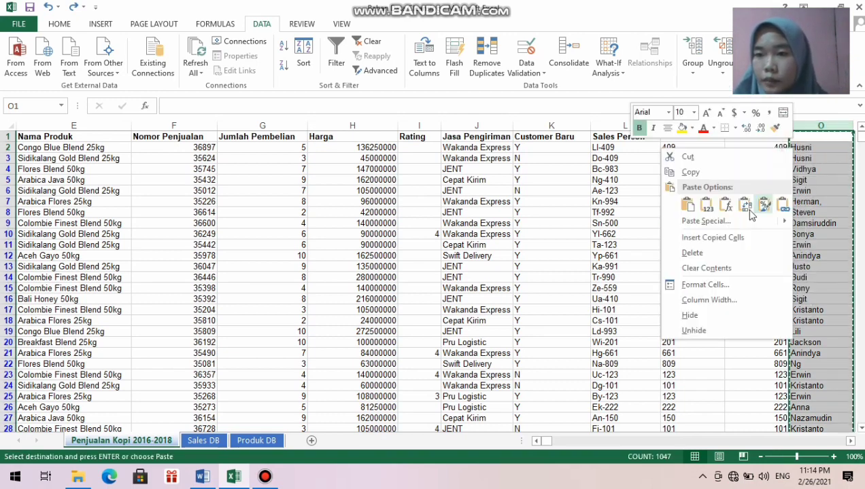
{"action": "left_click", "coordinate": [707, 214]}
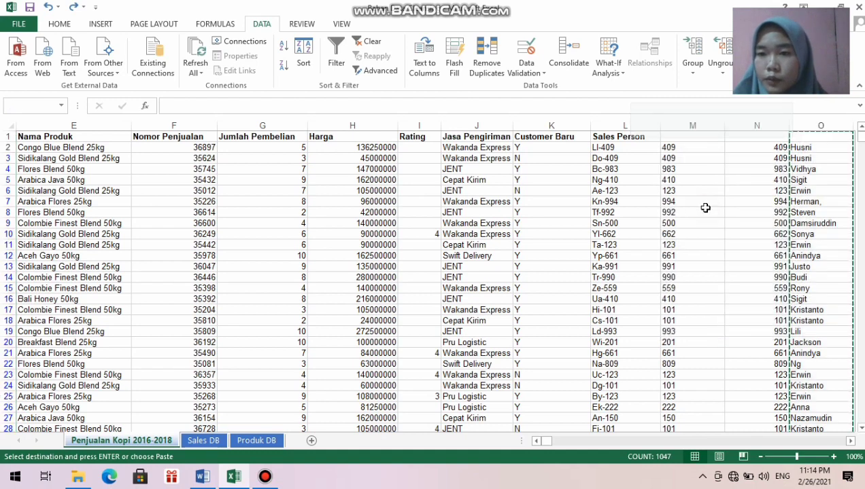
{"action": "double_click", "coordinate": [811, 202]}
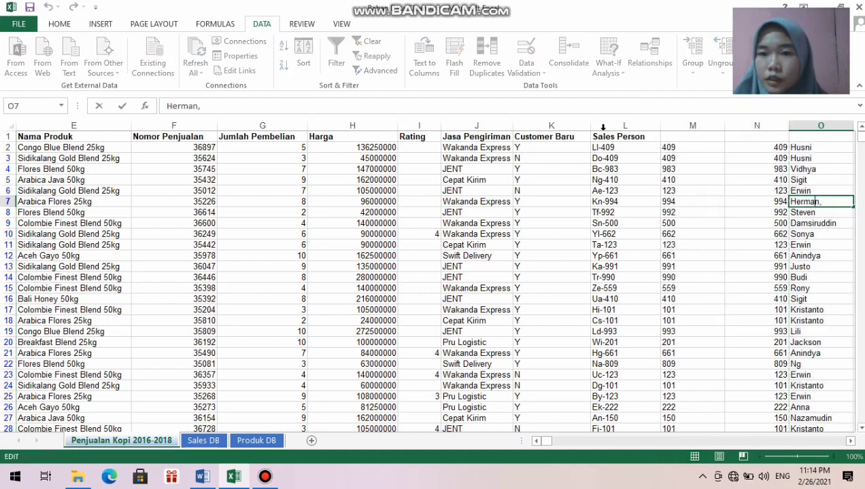
Delete columns L through N, holding the old Sales Person codes and helper values.
{"action": "left_click_drag", "start_coordinate": [599, 126], "coordinate": [763, 146]}
{"action": "right_click", "coordinate": [763, 146]}
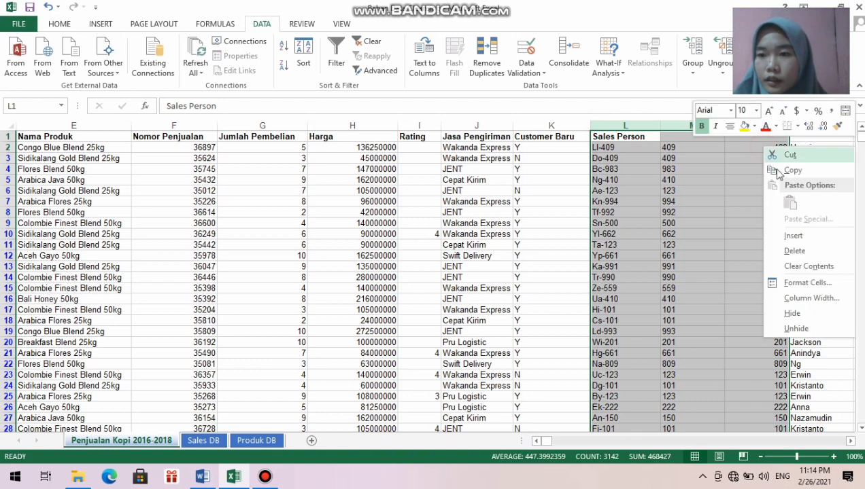
{"action": "left_click", "coordinate": [797, 251]}
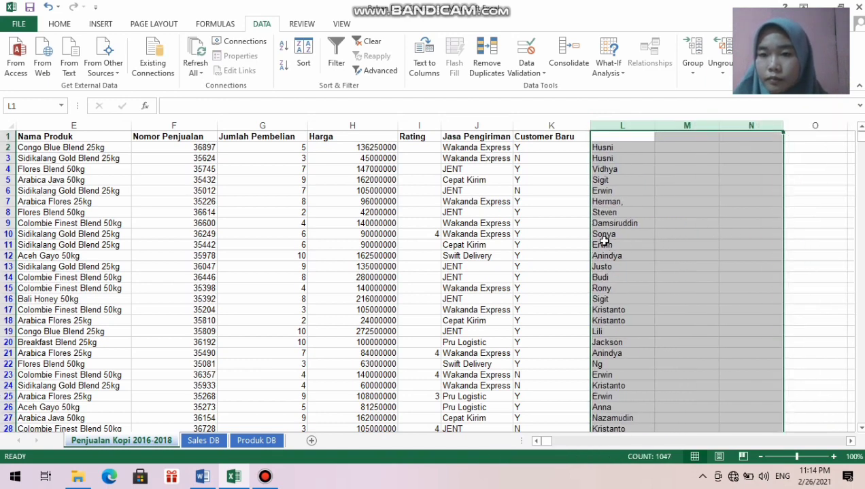
Enter the header Sales in cell L1 above the salesperson names.
{"action": "left_click", "coordinate": [621, 158]}
{"action": "left_click", "coordinate": [612, 137]}
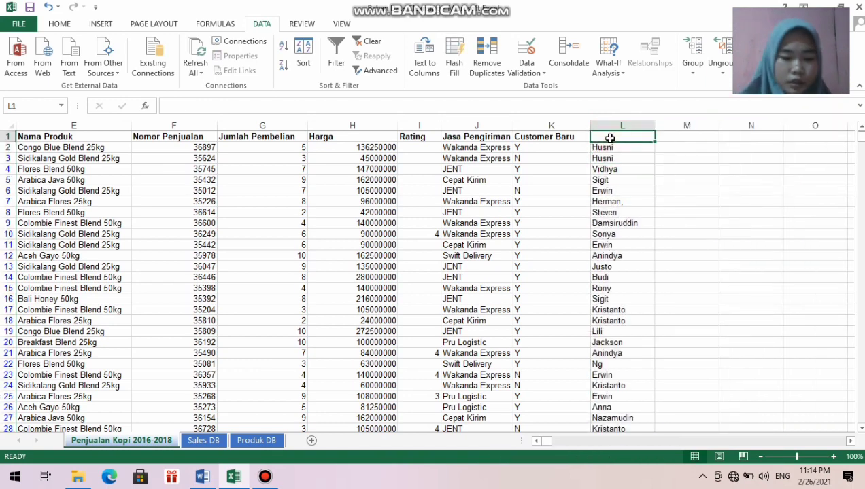
{"action": "type", "text": "sal"}
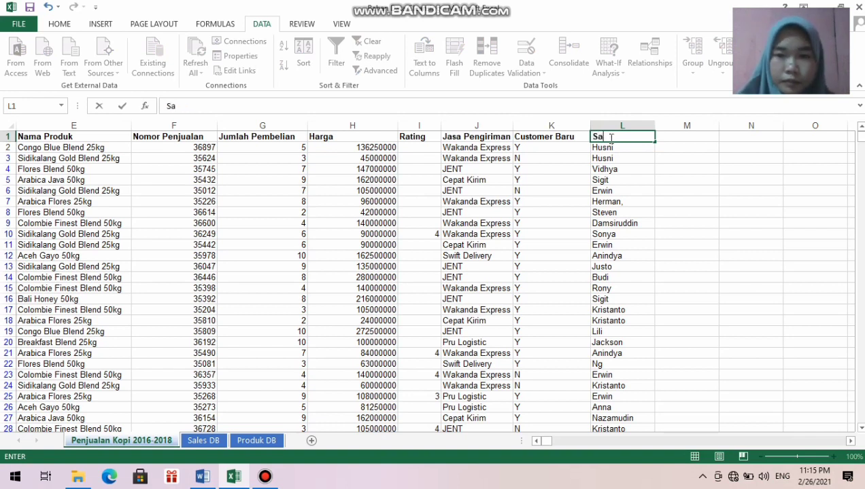
{"action": "left_click", "coordinate": [665, 157]}
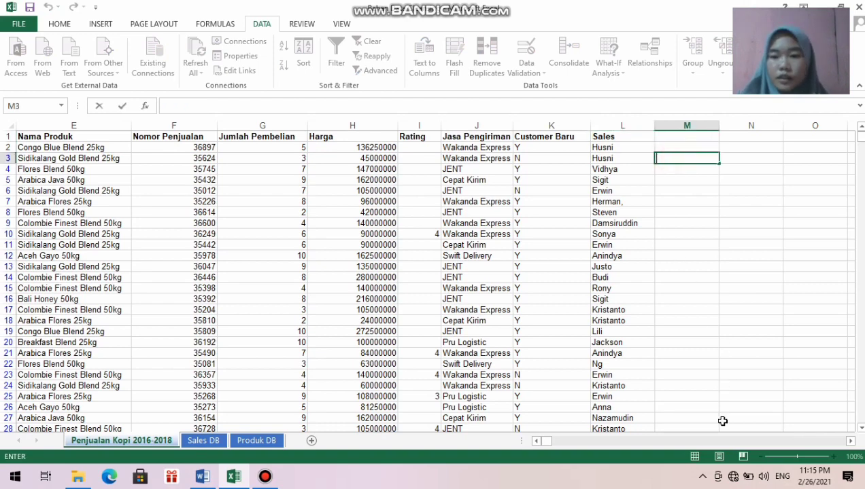
Examine all columns of the cleaned coffee sales table, from Nama through Sales.
{"action": "left_click", "coordinate": [532, 442]}
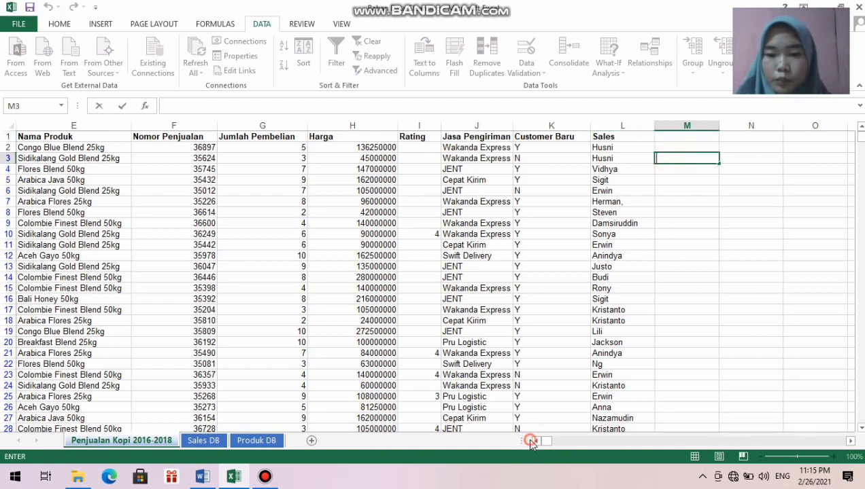
{"action": "left_click", "coordinate": [536, 442]}
{"action": "left_click", "coordinate": [536, 442]}
{"action": "left_click", "coordinate": [536, 442]}
{"action": "left_click", "coordinate": [535, 442]}
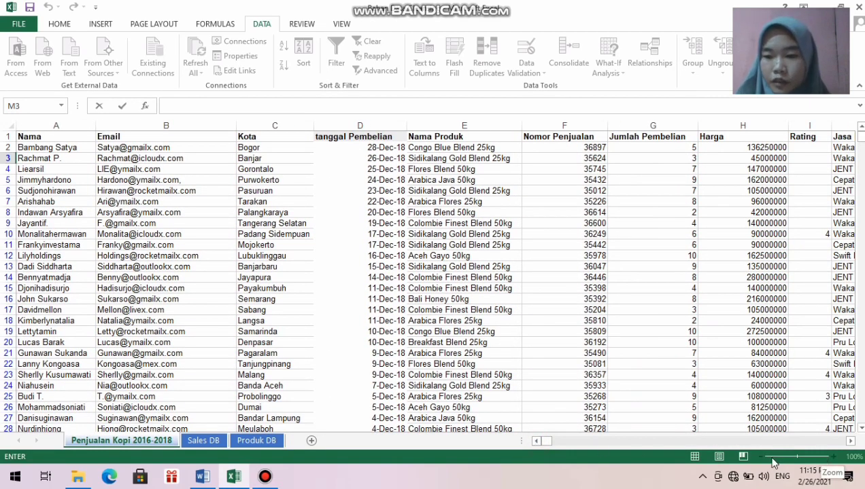
{"action": "left_click", "coordinate": [850, 441]}
{"action": "left_click", "coordinate": [849, 442]}
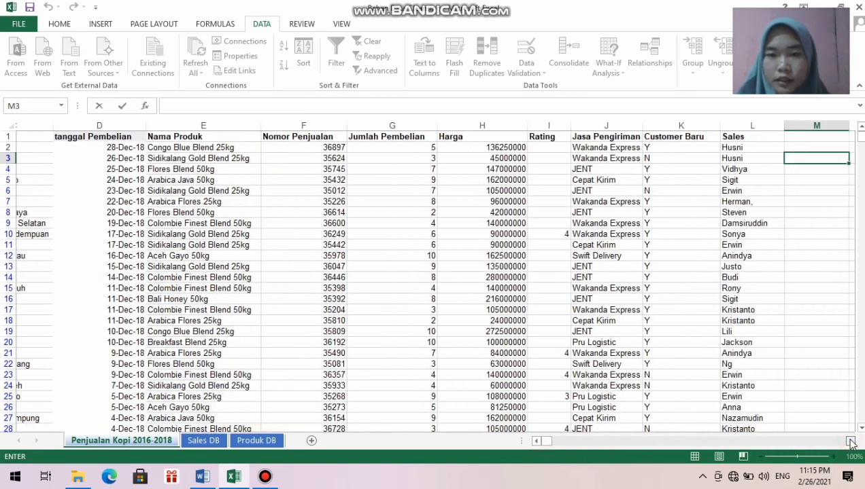
{"action": "left_click", "coordinate": [850, 441]}
{"action": "left_click", "coordinate": [536, 442]}
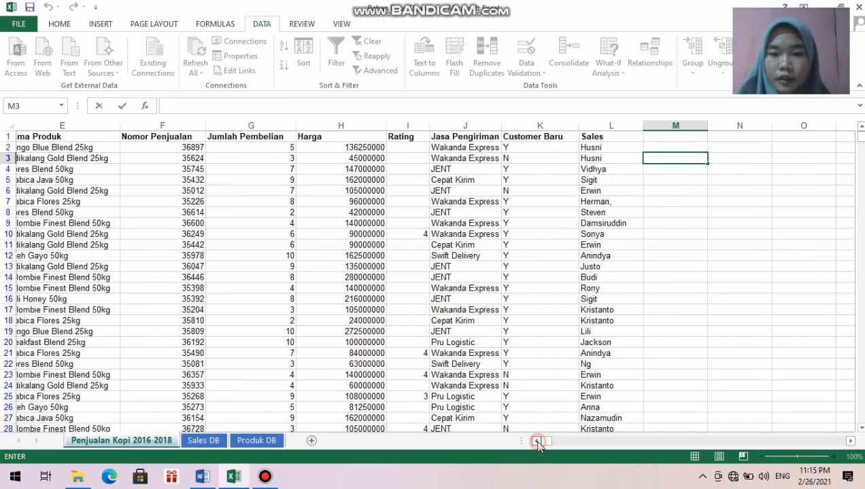
{"action": "left_click", "coordinate": [535, 442]}
{"action": "left_click", "coordinate": [536, 442]}
{"action": "left_click", "coordinate": [536, 442]}
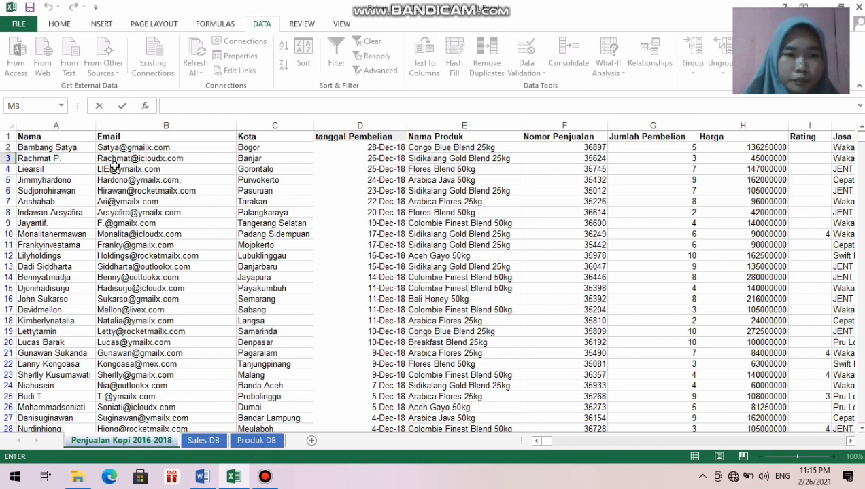
Select the entire sales table from A1 through L1048.
{"action": "left_click", "coordinate": [73, 138]}
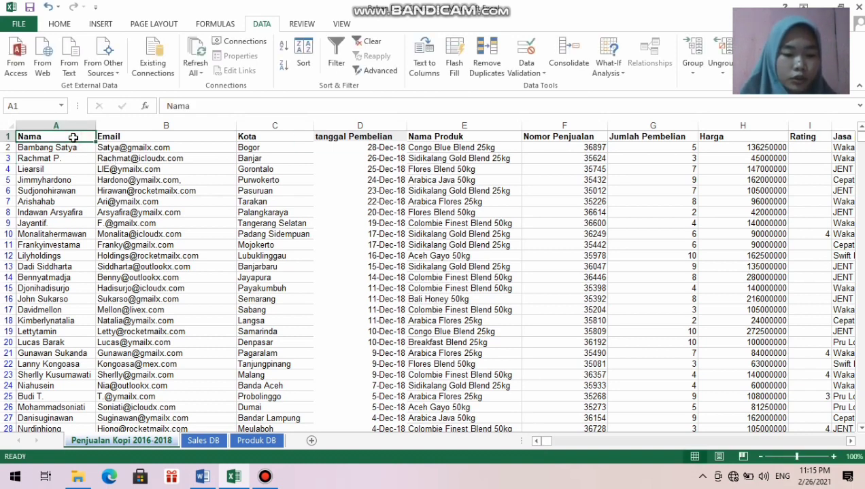
{"action": "key", "text": "ctrl+shift+End"}
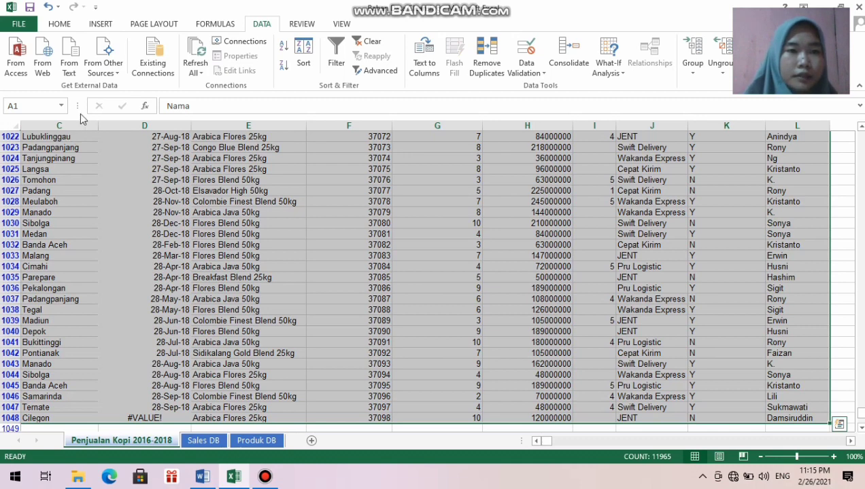
Insert a PivotTable based on the selected coffee sales data, placed on a new worksheet.
{"action": "left_click", "coordinate": [101, 24]}
{"action": "left_click", "coordinate": [27, 54]}
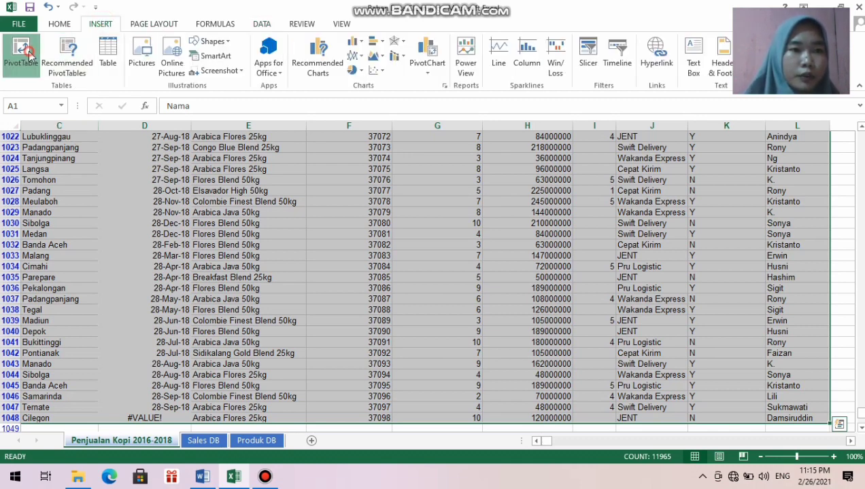
{"action": "left_click", "coordinate": [277, 405]}
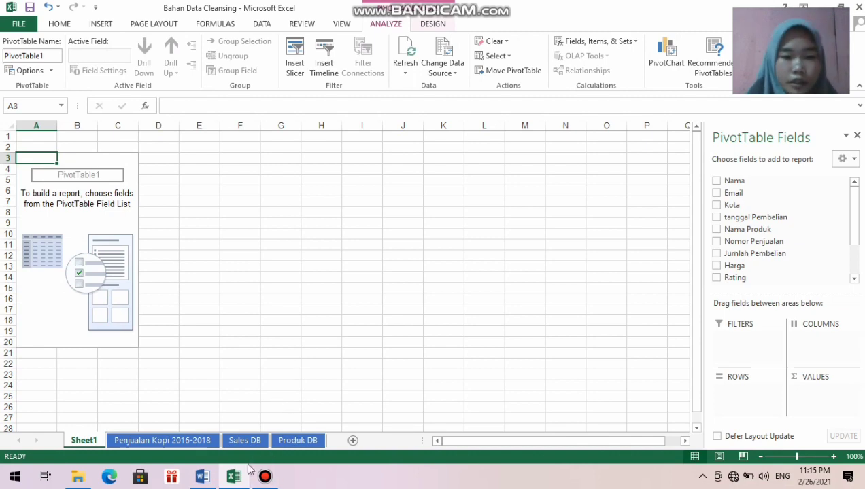
Switch to the Word assignment to read the required pivot reports, and return to the Excel workbook.
{"action": "mouse_move", "coordinate": [202, 476]}
{"action": "left_click", "coordinate": [202, 432]}
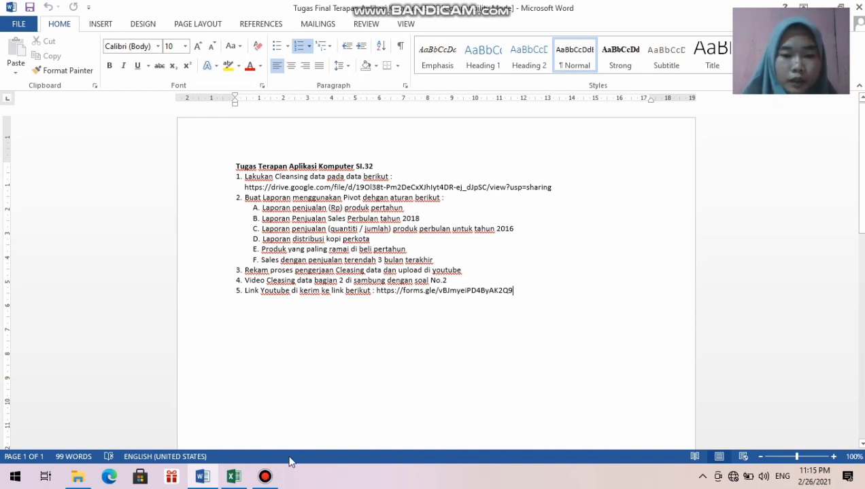
{"action": "mouse_move", "coordinate": [233, 476]}
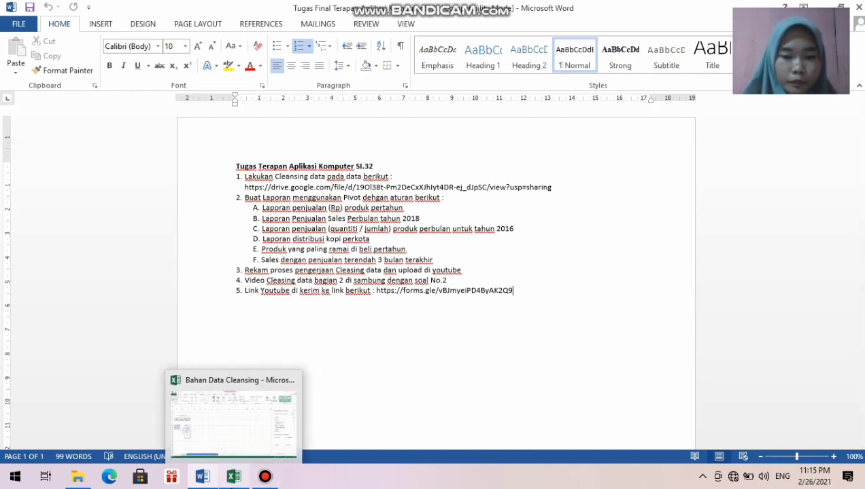
{"action": "left_click", "coordinate": [227, 385]}
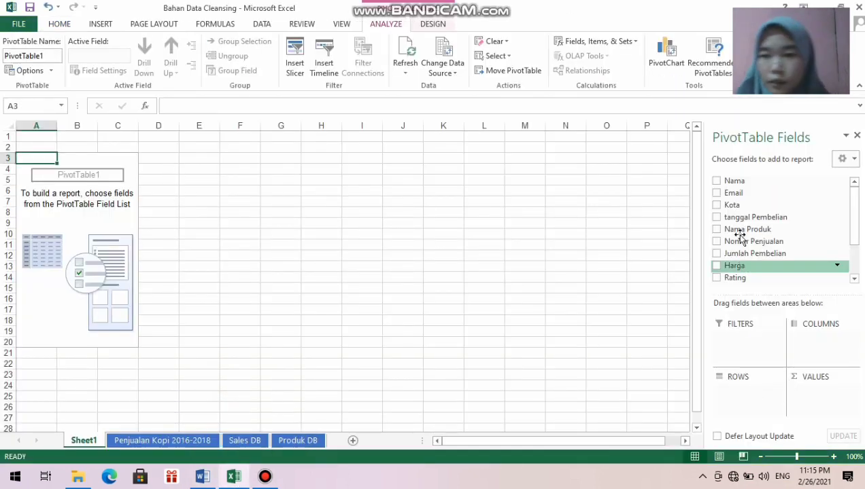
Lay out the PivotTable with Nama Produk as rows, Tanggal Pembelian as columns, and Harga and Jumlah Pembelian as values.
{"action": "left_click_drag", "start_coordinate": [738, 233], "coordinate": [734, 397]}
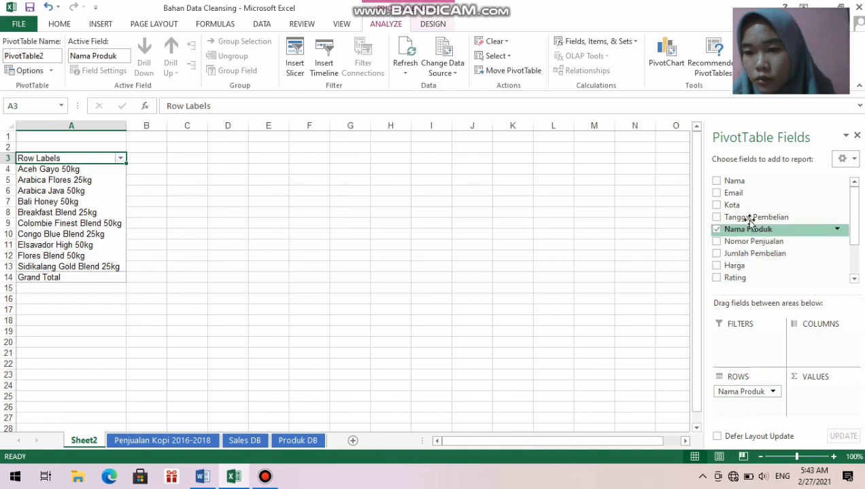
{"action": "left_click_drag", "start_coordinate": [740, 217], "coordinate": [820, 340]}
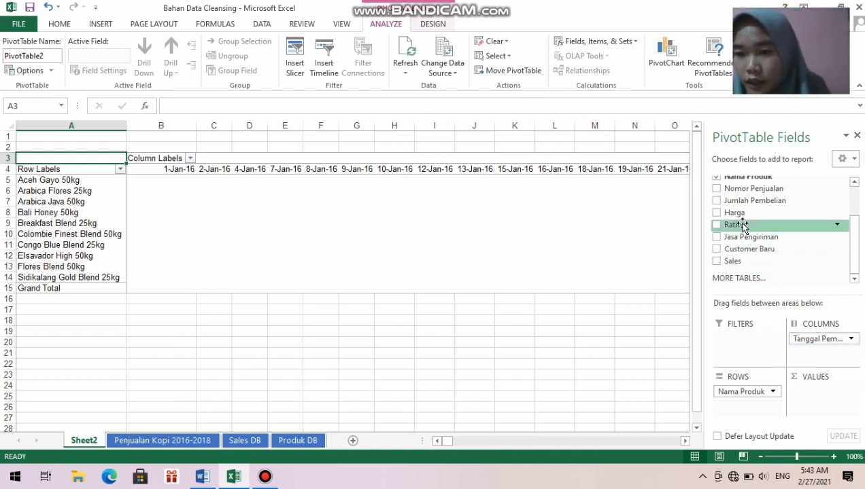
{"action": "left_click_drag", "start_coordinate": [740, 217], "coordinate": [819, 395]}
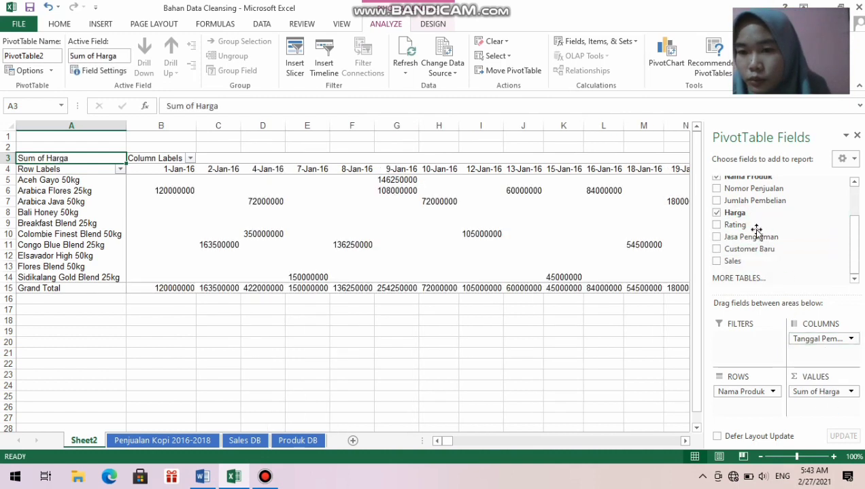
{"action": "left_click_drag", "start_coordinate": [751, 206], "coordinate": [820, 412]}
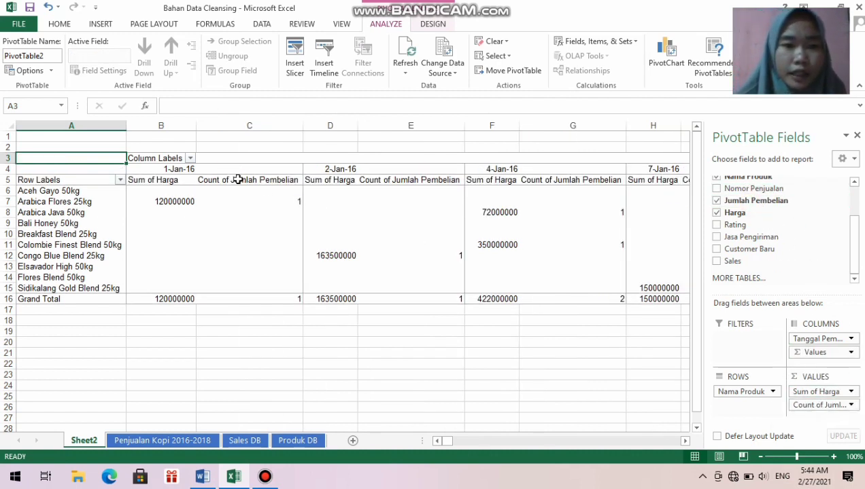
Examine the individual purchase dates along the PivotTable's column headings.
{"action": "left_click", "coordinate": [183, 172]}
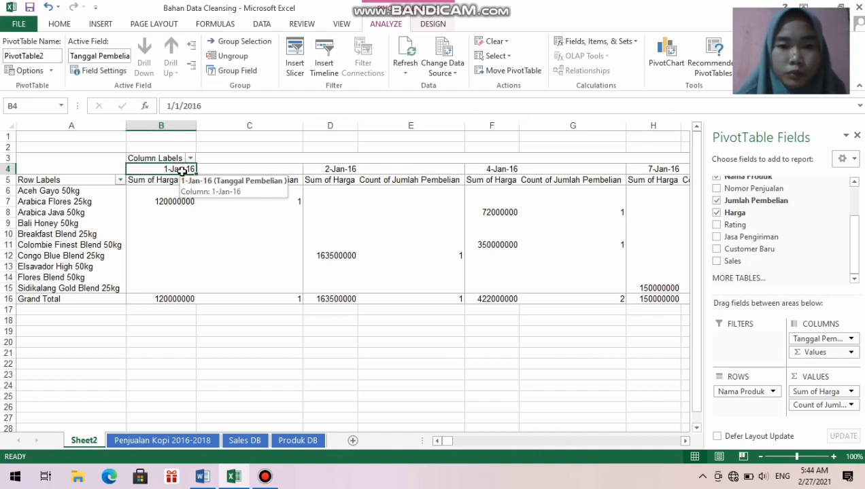
{"action": "key", "text": "Right"}
{"action": "key", "text": "Right"}
{"action": "key", "text": "Right"}
{"action": "key", "text": "Right"}
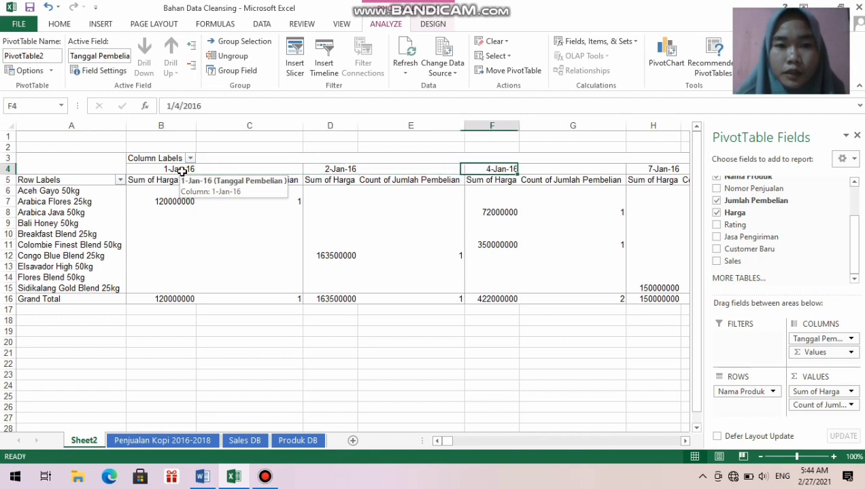
{"action": "key", "text": "Right"}
{"action": "key", "text": "Right"}
{"action": "key", "text": "Right"}
{"action": "key", "text": "Right"}
{"action": "key", "text": "Left"}
{"action": "key", "text": "Left"}
{"action": "key", "text": "Left"}
{"action": "key", "text": "Left"}
{"action": "key", "text": "Left"}
{"action": "key", "text": "Left"}
{"action": "key", "text": "Left"}
{"action": "key", "text": "Left"}
{"action": "key", "text": "Left"}
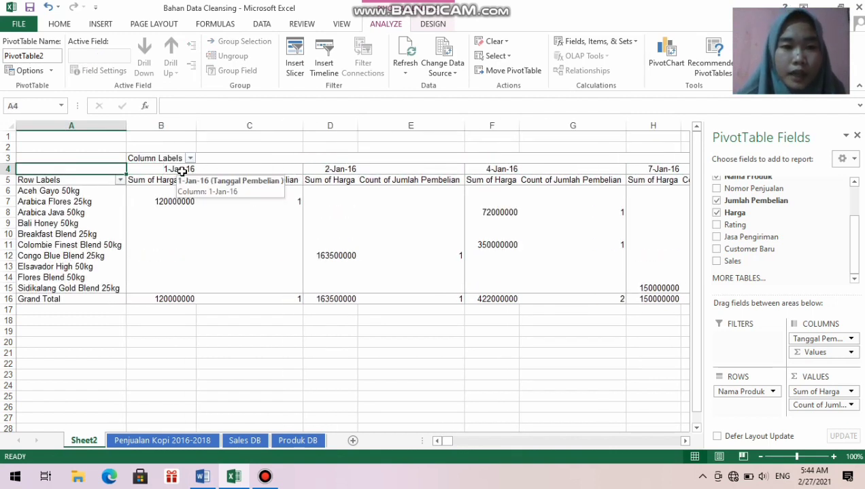
{"action": "left_click", "coordinate": [170, 160]}
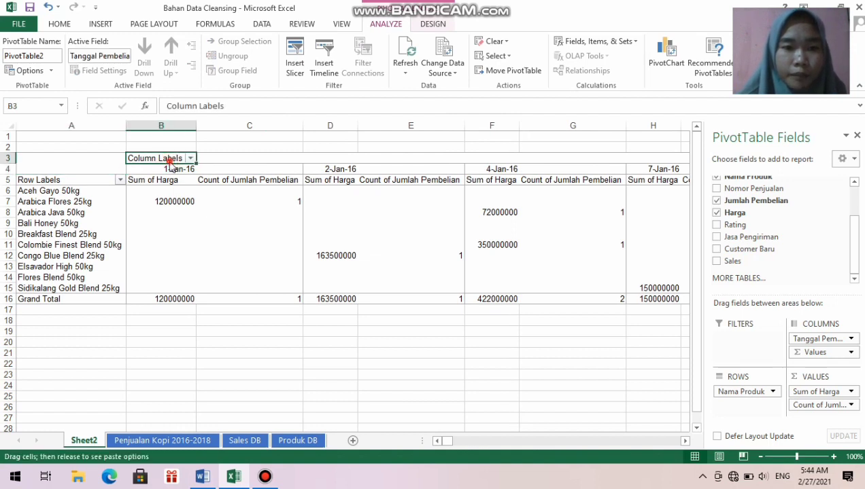
{"action": "left_click", "coordinate": [163, 168]}
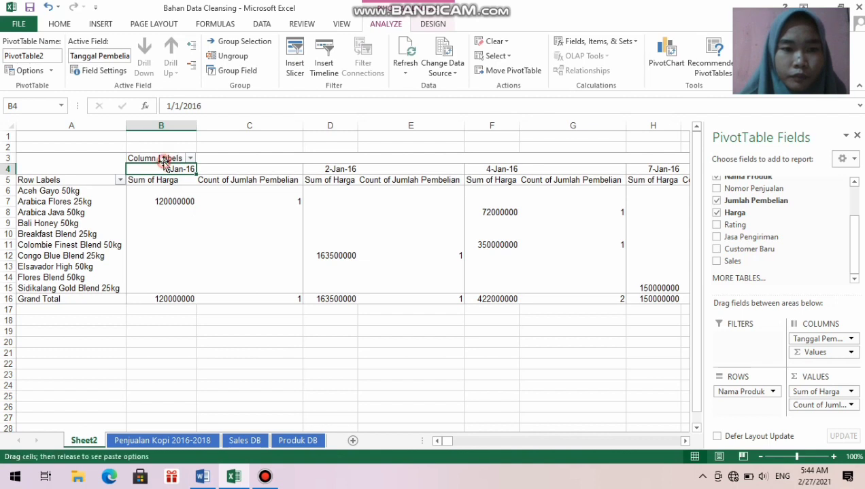
{"action": "right_click", "coordinate": [163, 158]}
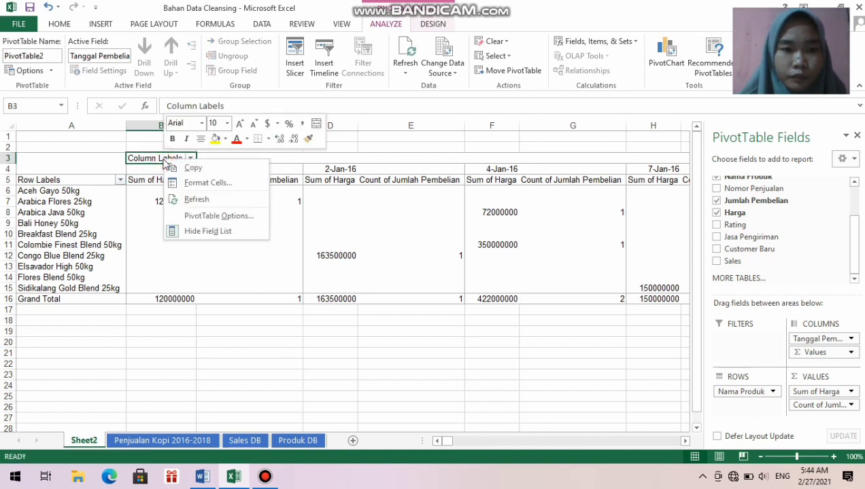
{"action": "left_click", "coordinate": [152, 170]}
{"action": "double_click", "coordinate": [152, 170]}
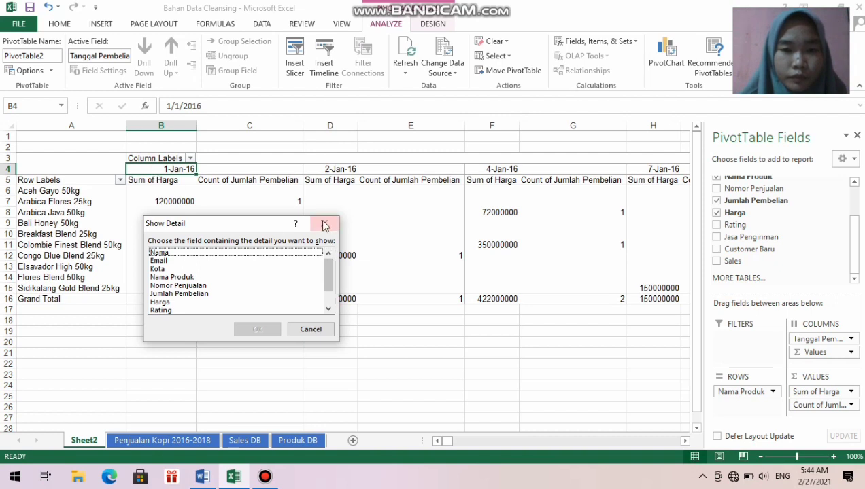
{"action": "left_click", "coordinate": [325, 223]}
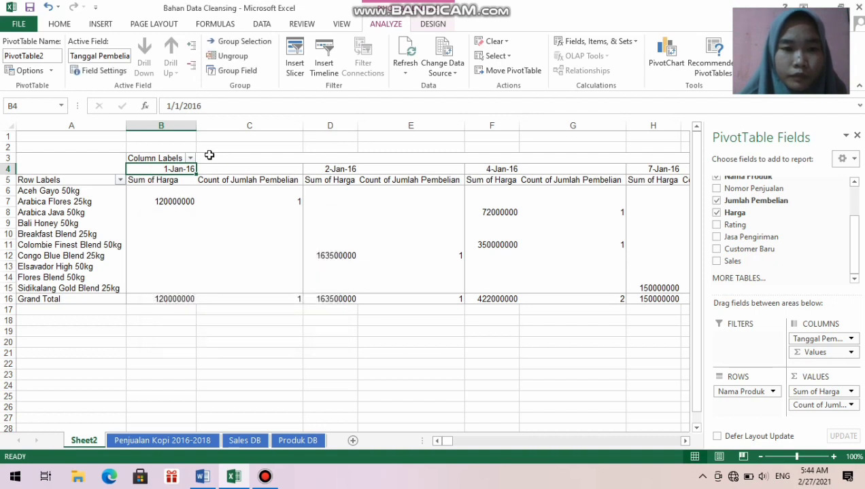
Group the Tanggal Pembelian column dates by Years only, without Months.
{"action": "right_click", "coordinate": [165, 171]}
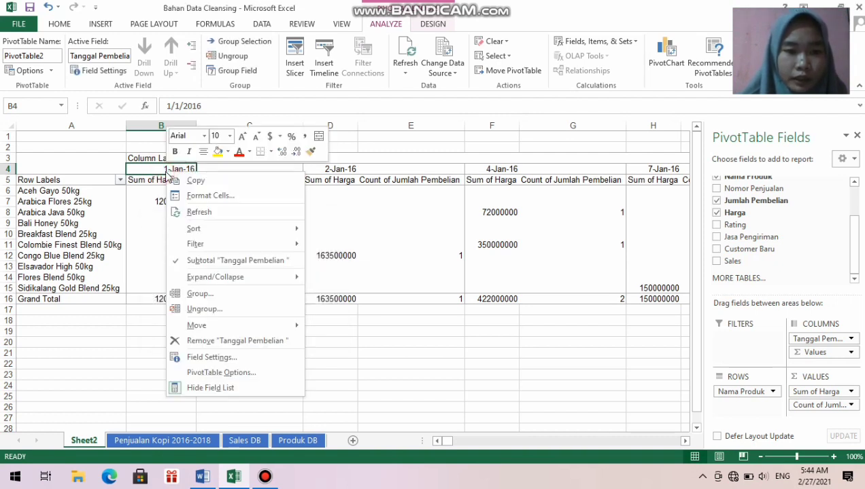
{"action": "left_click", "coordinate": [201, 294]}
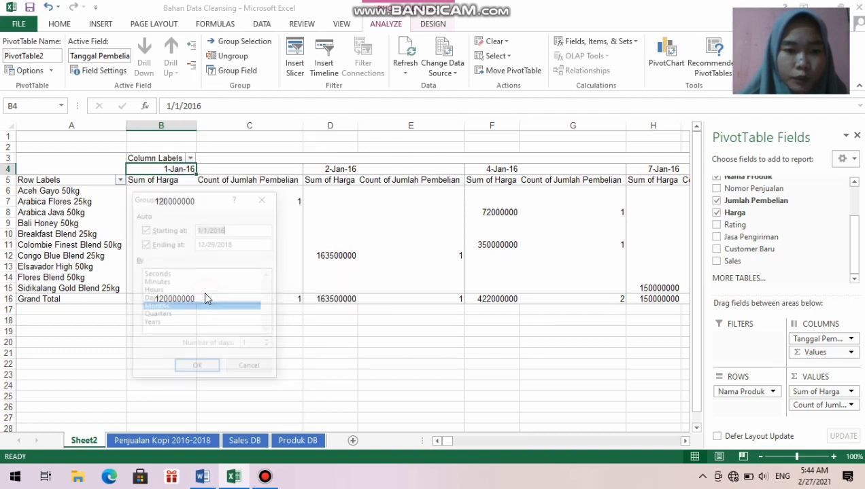
{"action": "left_click", "coordinate": [153, 323]}
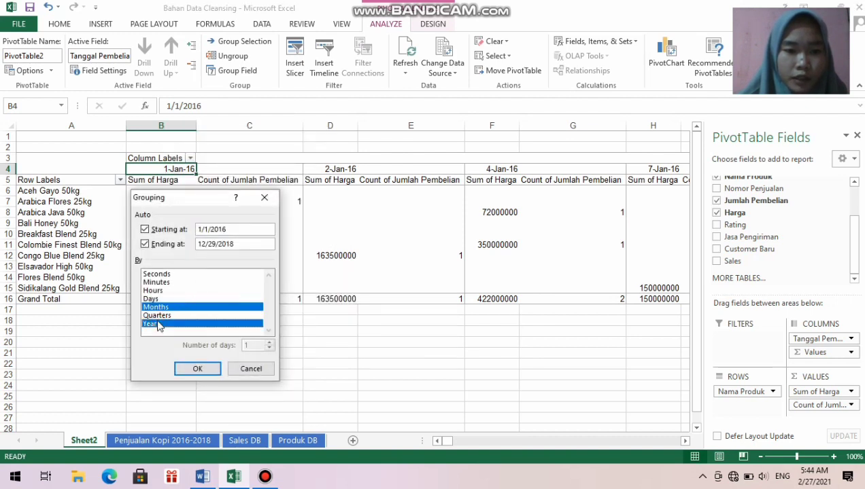
{"action": "left_click", "coordinate": [162, 310]}
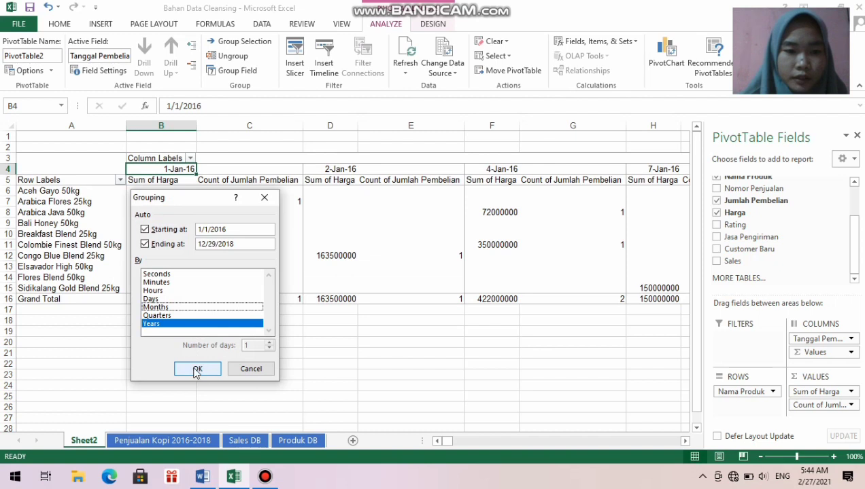
{"action": "left_click", "coordinate": [194, 368]}
Examine the yearly Harga and Jumlah Pembelian columns across the Elsavador High 50kg row, including its totals.
{"action": "left_click", "coordinate": [235, 268]}
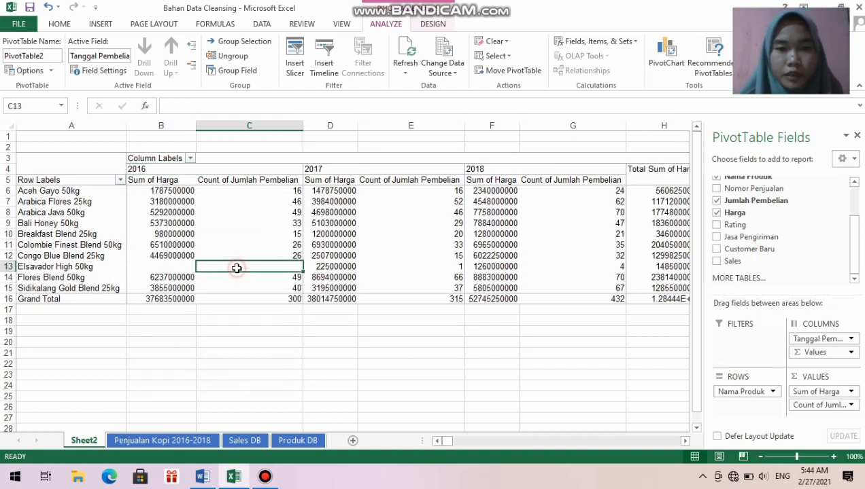
{"action": "key", "text": "Right"}
{"action": "key", "text": "Right"}
{"action": "key", "text": "Right"}
{"action": "key", "text": "Right"}
{"action": "key", "text": "Right"}
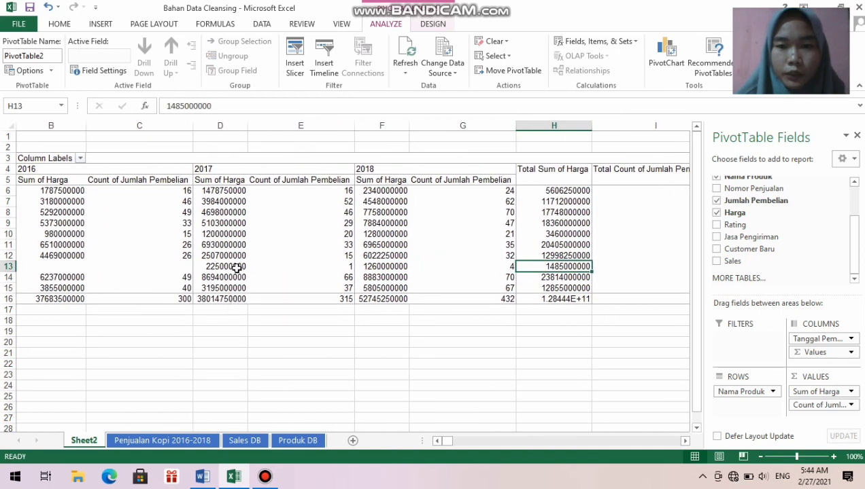
{"action": "key", "text": "Right"}
{"action": "key", "text": "Left"}
{"action": "key", "text": "Left"}
{"action": "key", "text": "Left"}
{"action": "key", "text": "Left"}
{"action": "key", "text": "Left"}
{"action": "key", "text": "Left"}
{"action": "key", "text": "Left"}
{"action": "key", "text": "Left"}
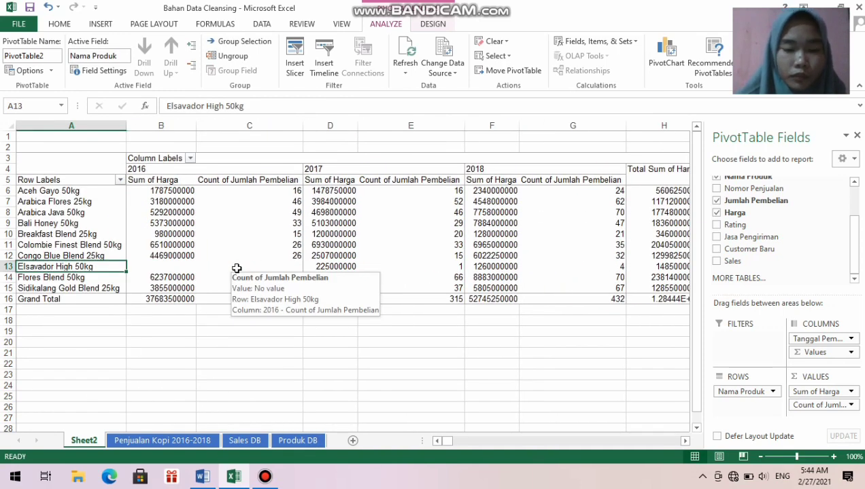
Review the product names in the PivotTable's row labels from top to bottom.
{"action": "key", "text": "Up"}
{"action": "key", "text": "Up"}
{"action": "key", "text": "Up"}
{"action": "key", "text": "Up"}
{"action": "key", "text": "Up"}
{"action": "key", "text": "Up"}
{"action": "key", "text": "Up"}
{"action": "key", "text": "Down"}
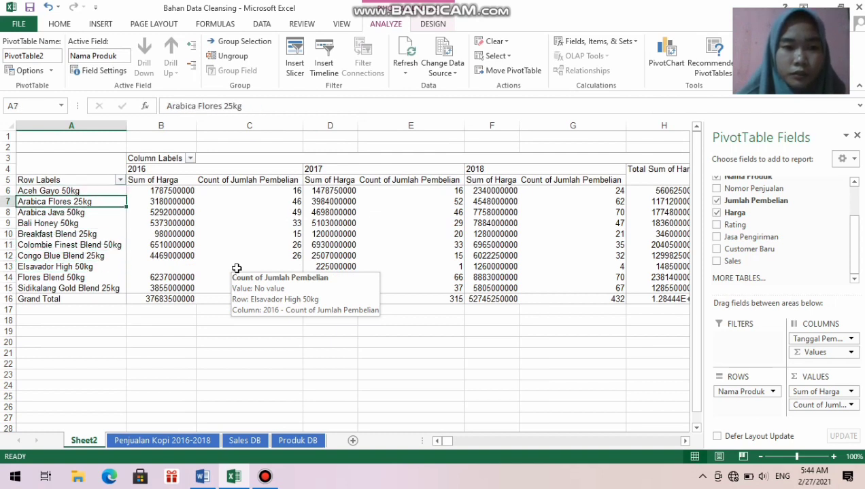
{"action": "key", "text": "Down"}
{"action": "key", "text": "Down"}
{"action": "key", "text": "Down"}
{"action": "key", "text": "Down"}
{"action": "key", "text": "Down"}
{"action": "key", "text": "Down"}
{"action": "key", "text": "Down"}
{"action": "key", "text": "Down"}
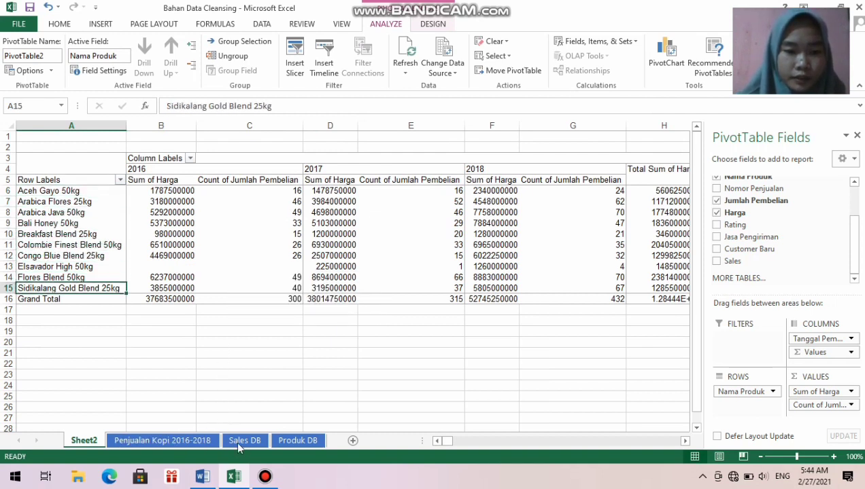
Check the next required report in the Word assignment and return to the PivotTable in Excel.
{"action": "left_click", "coordinate": [199, 411]}
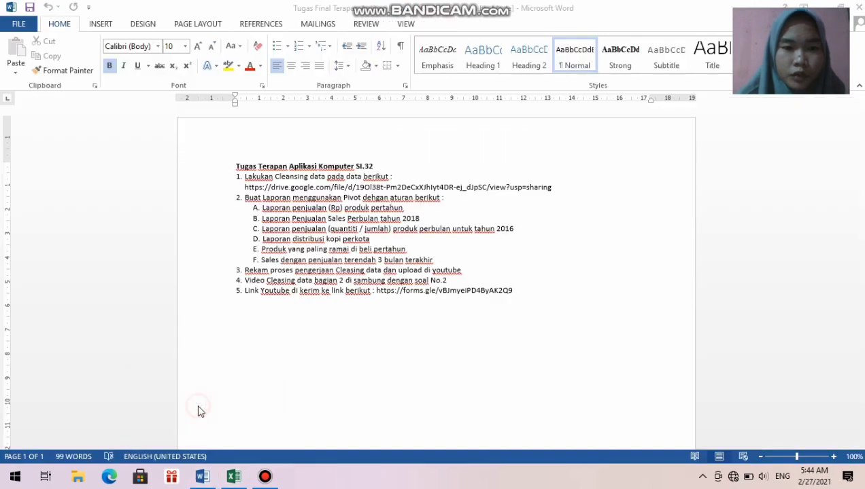
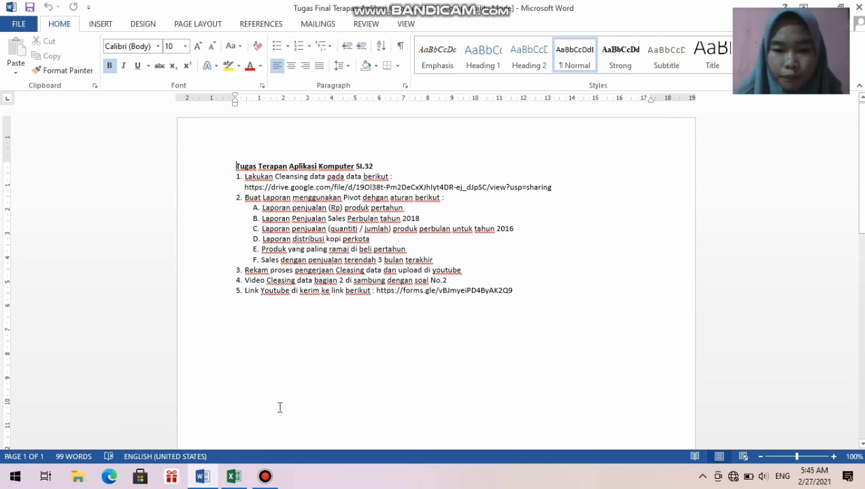
{"action": "mouse_move", "coordinate": [234, 476]}
{"action": "left_click", "coordinate": [222, 438]}
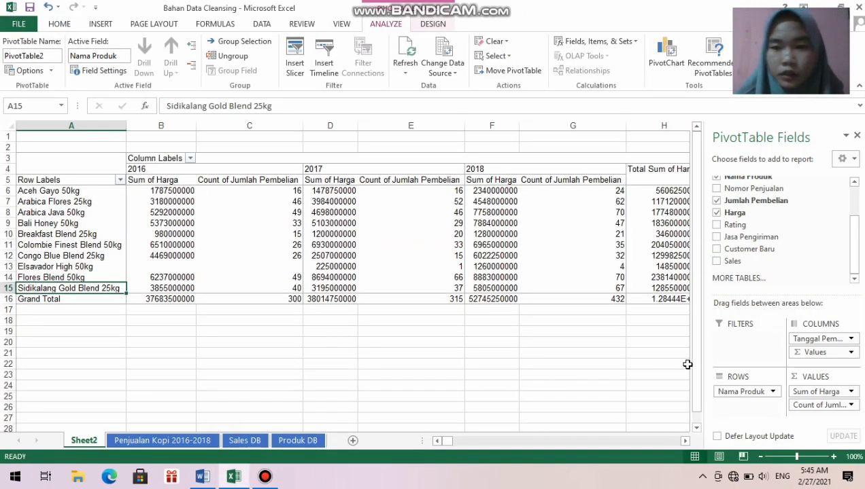
Clear the PivotTable layout by removing Nama Produk, Jumlah Pembelian, Harga and Tanggal Pembelian from their areas.
{"action": "left_click_drag", "start_coordinate": [730, 391], "coordinate": [608, 396]}
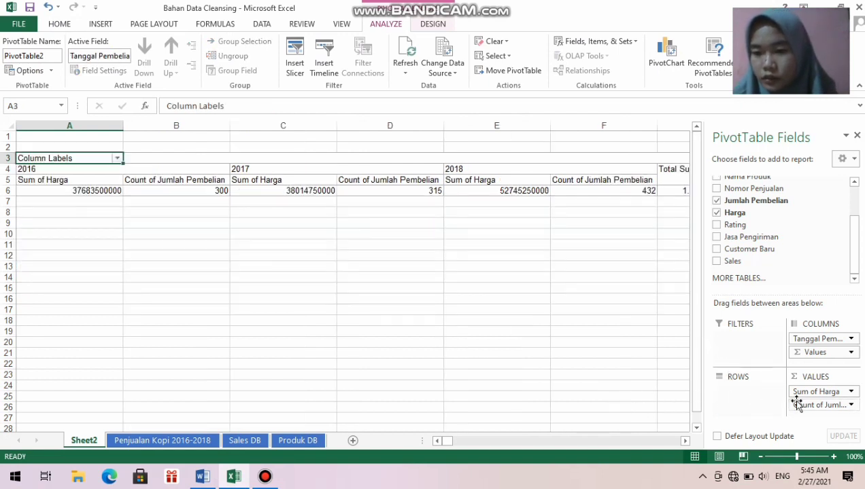
{"action": "left_click_drag", "start_coordinate": [796, 404], "coordinate": [734, 384]}
{"action": "left_click_drag", "start_coordinate": [800, 394], "coordinate": [680, 367]}
{"action": "left_click_drag", "start_coordinate": [820, 339], "coordinate": [635, 346]}
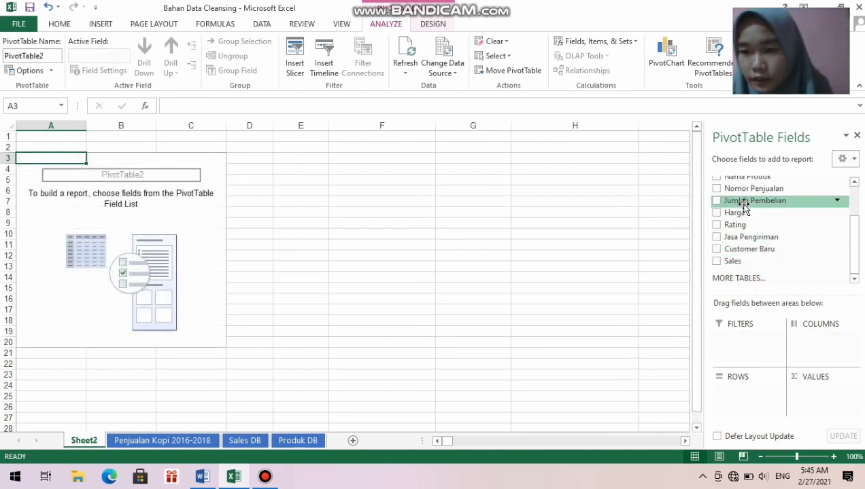
Build the PivotTable with Sales as rows, Tanggal Pembelian as columns, and Harga and Jumlah Pembelian as values.
{"action": "mouse_move", "coordinate": [856, 247]}
{"action": "left_mouse_down"}
{"action": "mouse_move", "coordinate": [857, 208]}
{"action": "mouse_move", "coordinate": [857, 253]}
{"action": "mouse_move", "coordinate": [855, 213]}
{"action": "mouse_move", "coordinate": [853, 247]}
{"action": "left_mouse_up"}
{"action": "left_click", "coordinate": [854, 211]}
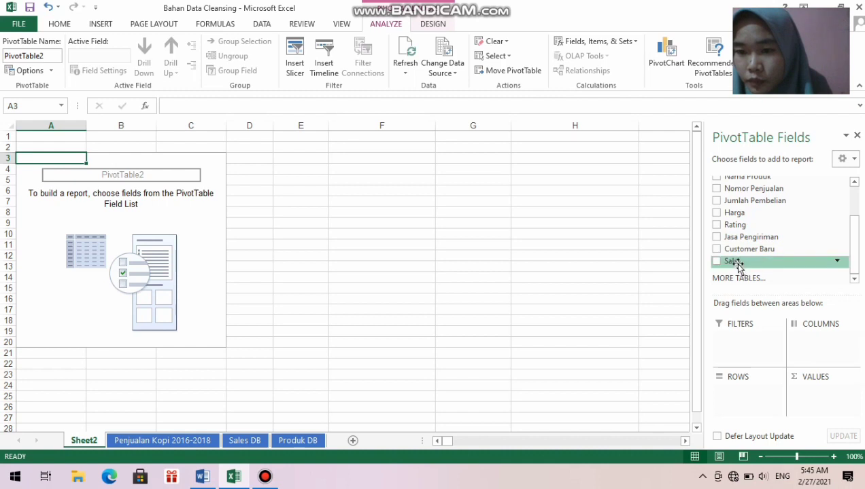
{"action": "left_click_drag", "start_coordinate": [738, 263], "coordinate": [741, 405]}
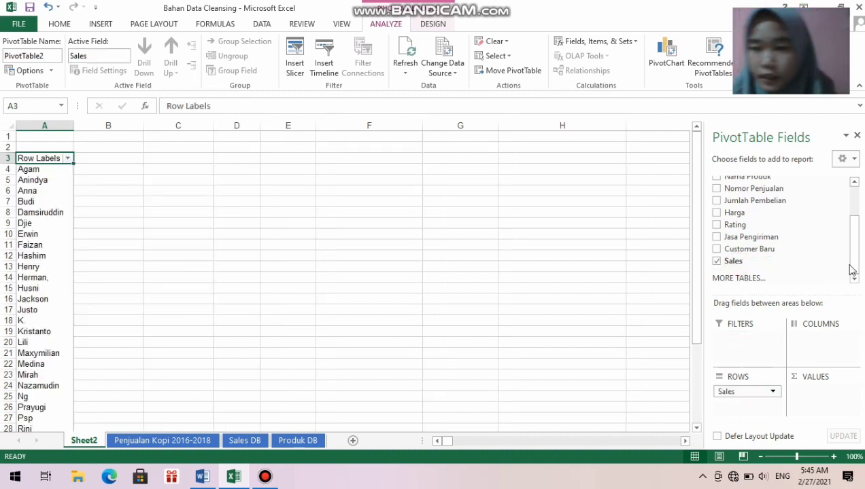
{"action": "left_click_drag", "start_coordinate": [861, 261], "coordinate": [860, 219]}
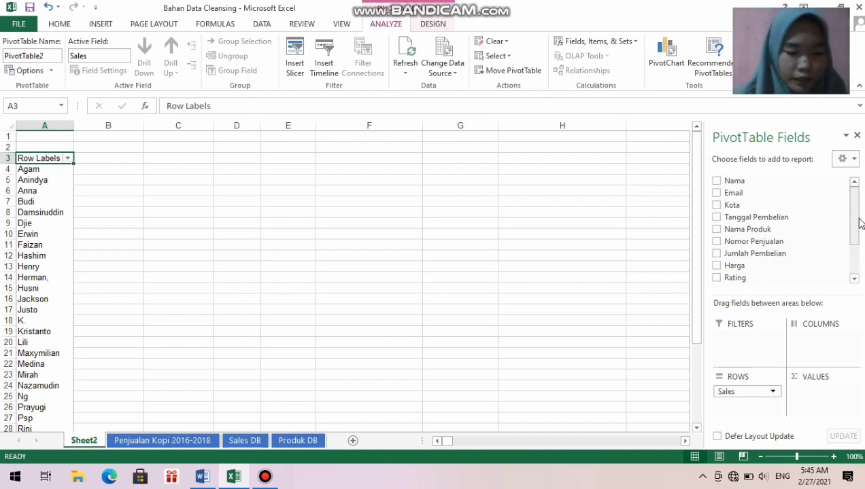
{"action": "left_click_drag", "start_coordinate": [764, 217], "coordinate": [806, 346]}
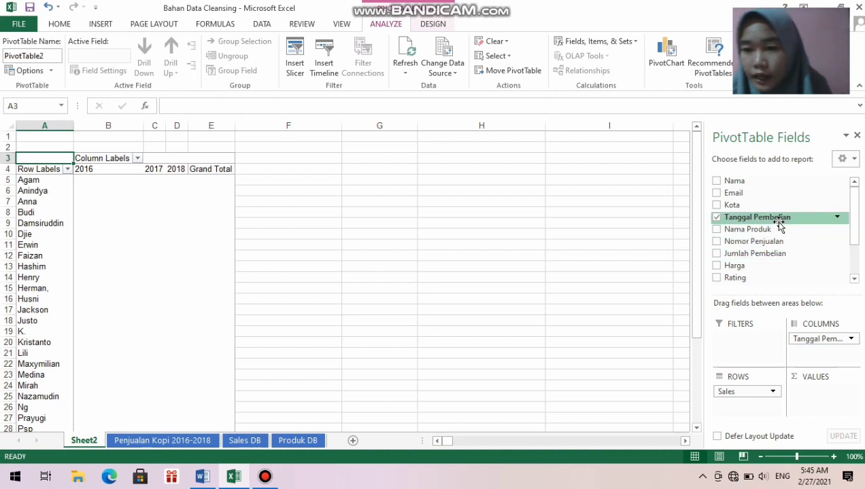
{"action": "mouse_move", "coordinate": [733, 268]}
{"action": "left_mouse_down"}
{"action": "mouse_move", "coordinate": [810, 410]}
{"action": "mouse_move", "coordinate": [813, 401]}
{"action": "left_mouse_up"}
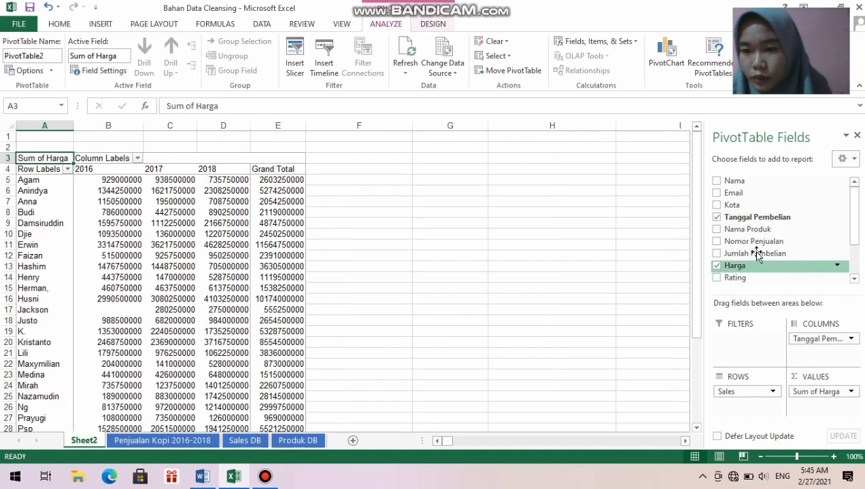
{"action": "left_click_drag", "start_coordinate": [747, 254], "coordinate": [831, 417]}
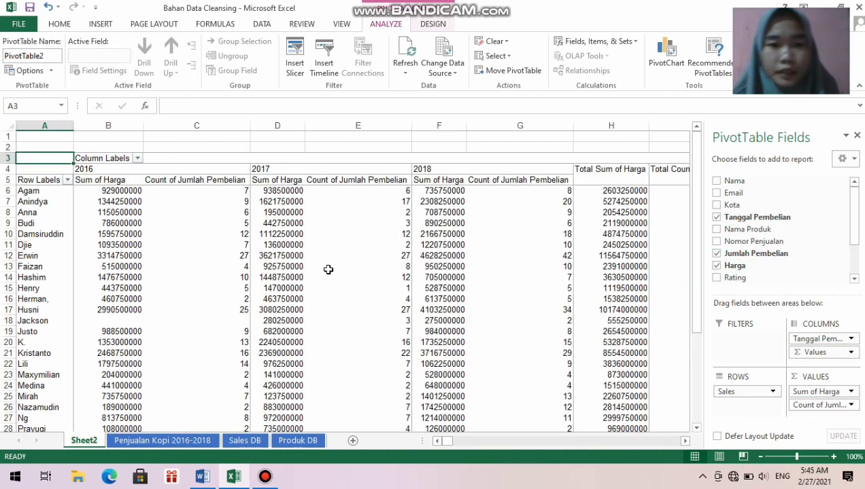
Examine the per-salesperson Harga and Jumlah Pembelian columns across the years 2016 to 2018, including the totals.
{"action": "left_click", "coordinate": [124, 171]}
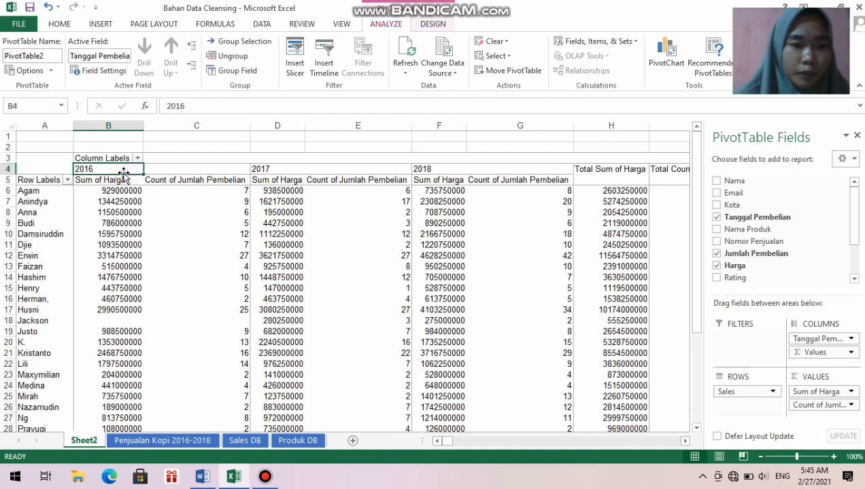
{"action": "key", "text": "Right"}
{"action": "key", "text": "Right"}
{"action": "key", "text": "Right"}
{"action": "key", "text": "Right"}
{"action": "key", "text": "Right"}
{"action": "key", "text": "Right"}
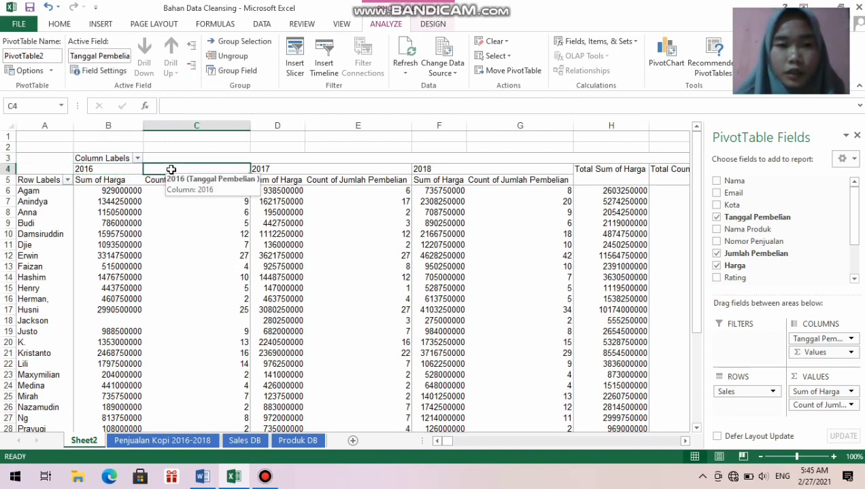
{"action": "key", "text": "Right"}
{"action": "key", "text": "Right"}
{"action": "key", "text": "Right"}
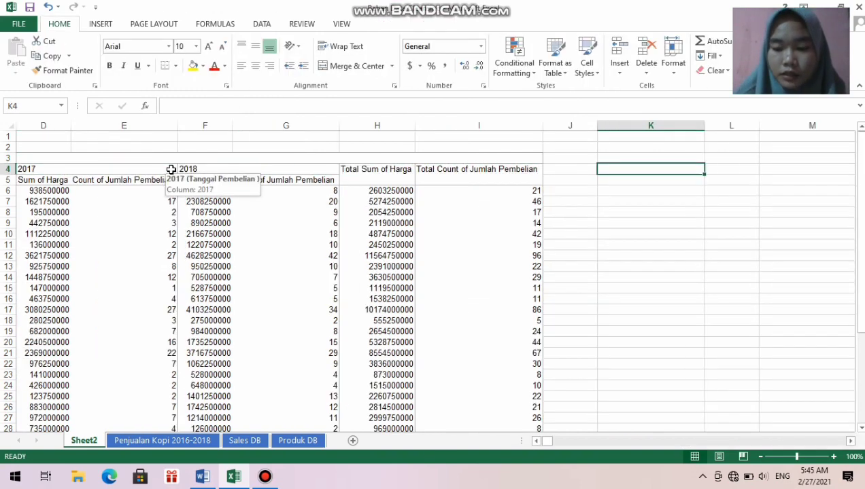
{"action": "key", "text": "Left"}
{"action": "key", "text": "Left"}
{"action": "key", "text": "Left"}
{"action": "key", "text": "Left"}
{"action": "key", "text": "Left"}
{"action": "key", "text": "Left"}
{"action": "key", "text": "Left"}
{"action": "key", "text": "Left"}
{"action": "key", "text": "Left"}
{"action": "key", "text": "Left"}
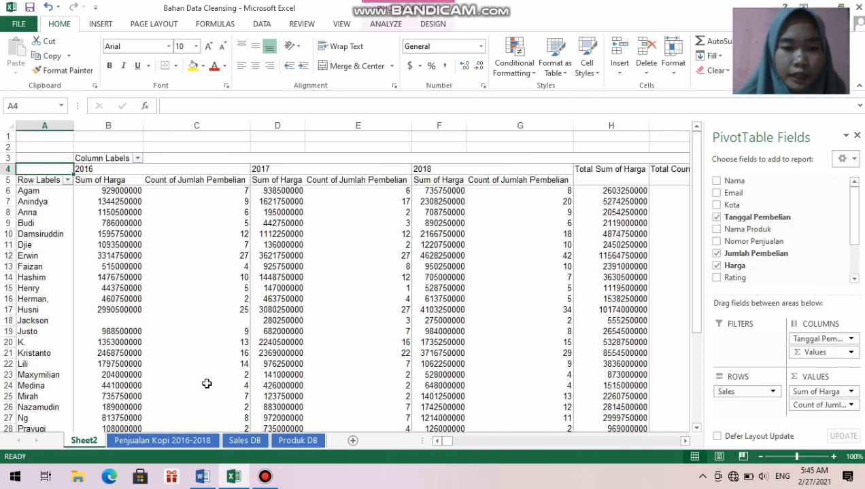
Check the period required for the Sales report in the Word assignment and return to the PivotTable in Excel.
{"action": "left_click", "coordinate": [212, 484]}
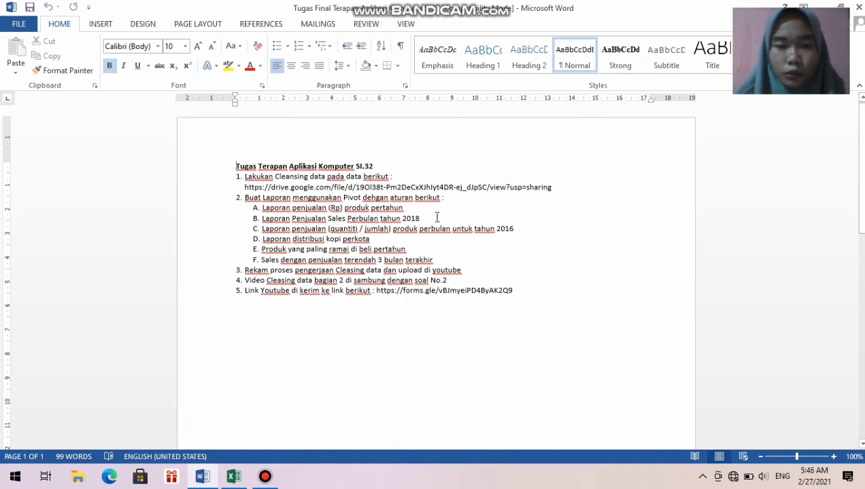
{"action": "mouse_move", "coordinate": [225, 485]}
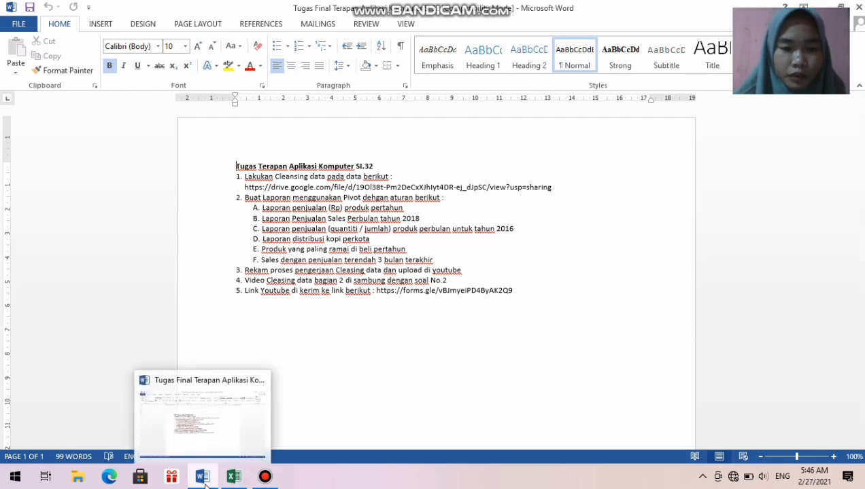
{"action": "left_click", "coordinate": [219, 420]}
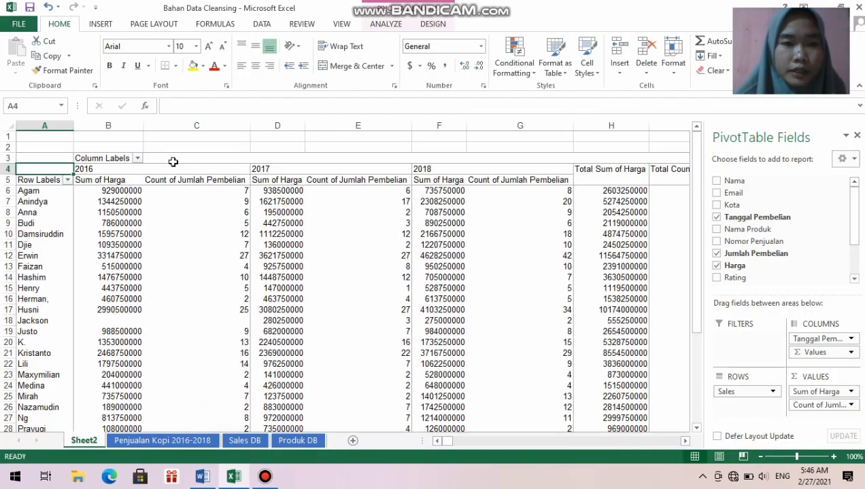
Group the PivotTable's Tanggal Pembelian column dates by Months as well as Years.
{"action": "left_click", "coordinate": [110, 173]}
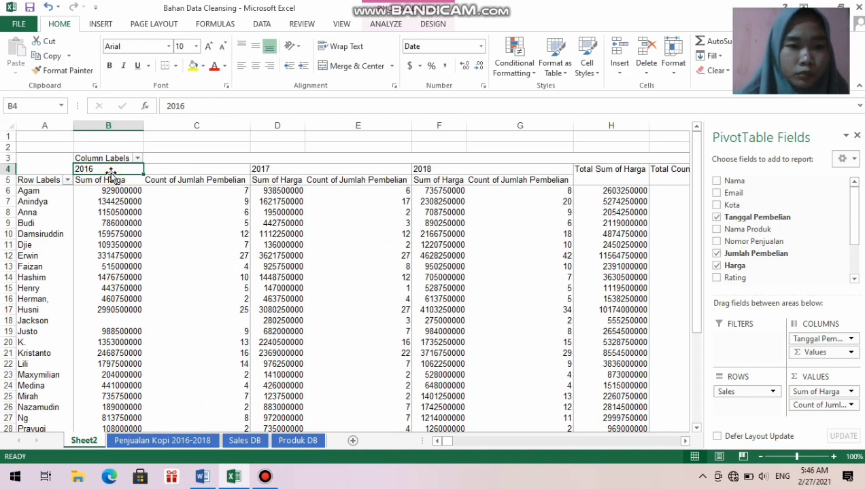
{"action": "right_click", "coordinate": [108, 170]}
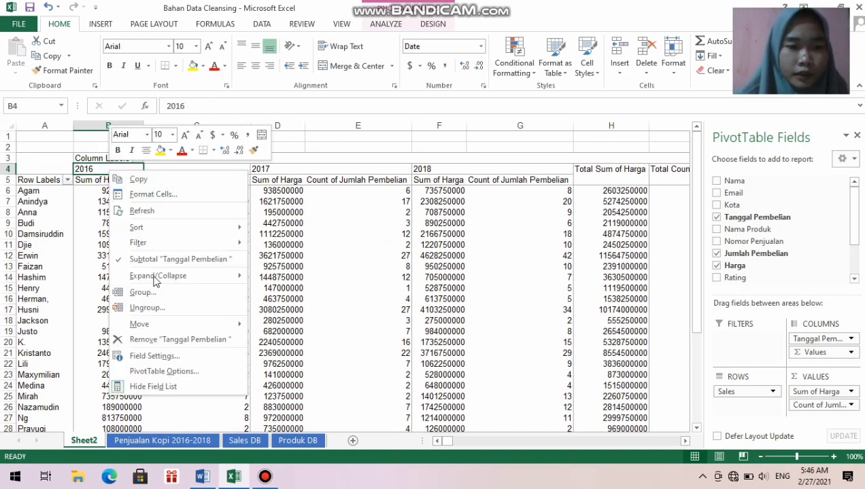
{"action": "left_click", "coordinate": [158, 294]}
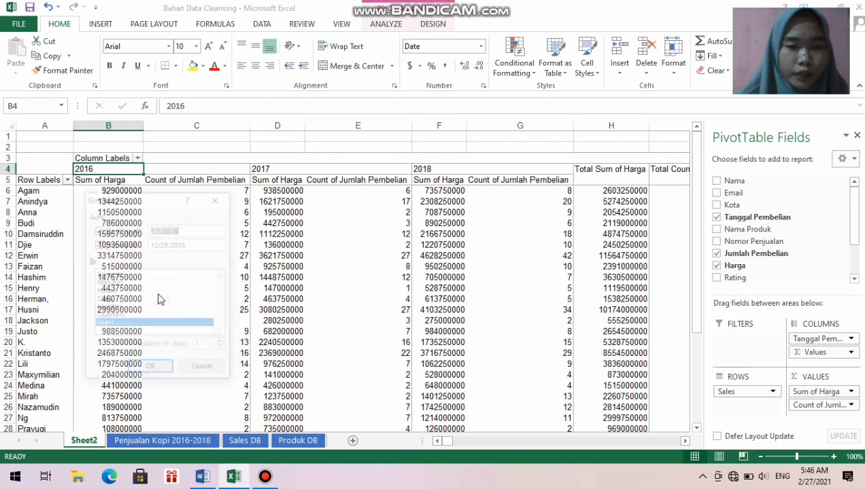
{"action": "left_click", "coordinate": [110, 308]}
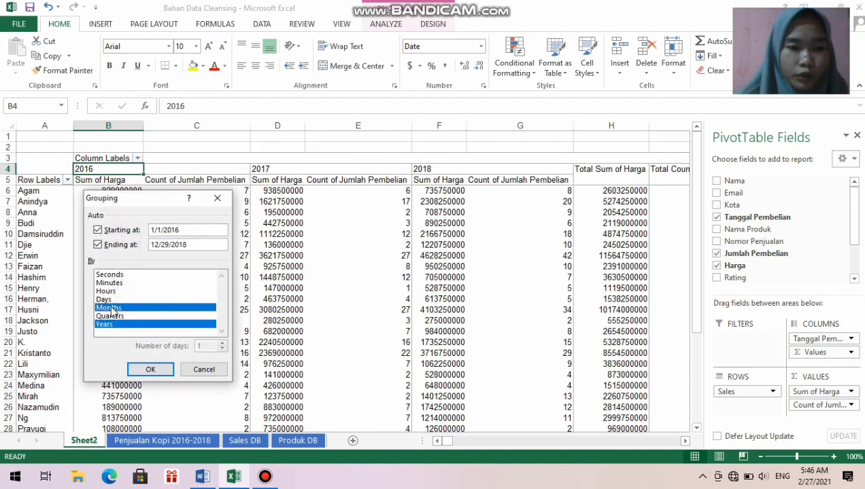
{"action": "left_click", "coordinate": [146, 370]}
Examine the monthly Harga and Jumlah Pembelian columns from January 2016 through December 2018.
{"action": "left_click", "coordinate": [187, 207]}
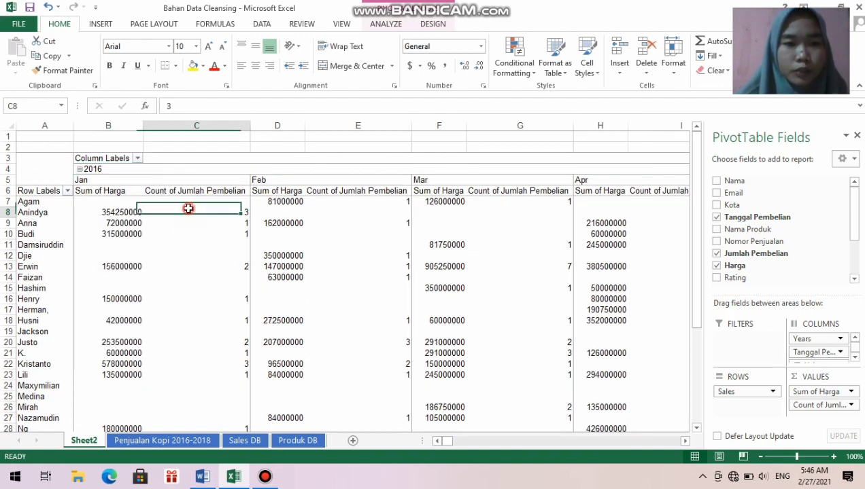
{"action": "left_click", "coordinate": [162, 181]}
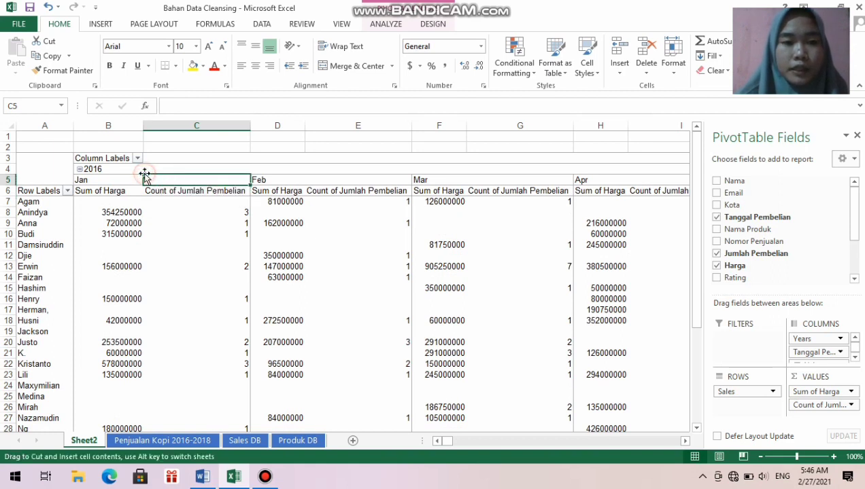
{"action": "left_click", "coordinate": [130, 163]}
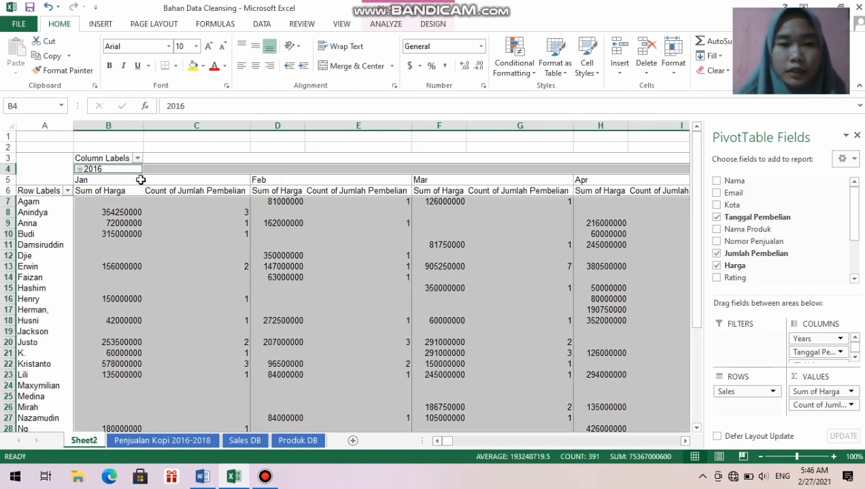
{"action": "left_click", "coordinate": [141, 179]}
{"action": "key", "text": "Right"}
{"action": "key", "text": "Right"}
{"action": "key", "text": "Right"}
{"action": "key", "text": "Right"}
{"action": "key", "text": "Right"}
{"action": "key", "text": "Right"}
{"action": "key", "text": "Right"}
{"action": "key", "text": "Right"}
{"action": "key", "text": "Right"}
{"action": "key", "text": "Right"}
{"action": "key", "text": "Right"}
{"action": "key", "text": "Right"}
{"action": "key", "text": "Right"}
{"action": "key", "text": "Right"}
{"action": "key", "text": "Right"}
{"action": "key", "text": "Right"}
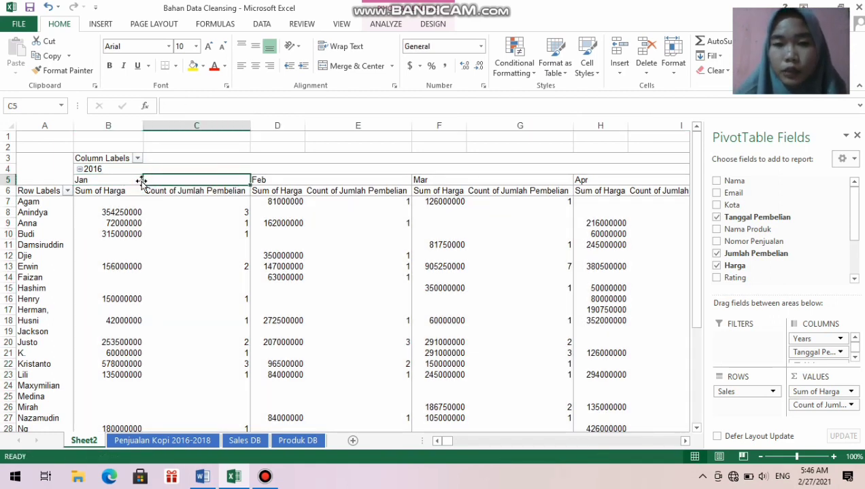
{"action": "key", "text": "Right"}
{"action": "key", "text": "Right"}
{"action": "key", "text": "Right"}
{"action": "key", "text": "Right"}
{"action": "key", "text": "Right"}
{"action": "key", "text": "Right"}
{"action": "key", "text": "Right"}
{"action": "key", "text": "Right"}
{"action": "key", "text": "Right"}
{"action": "key", "text": "Right"}
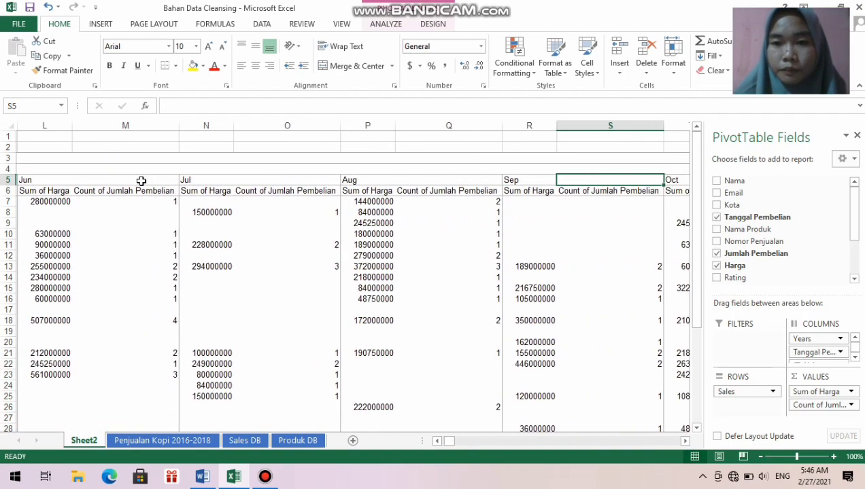
{"action": "key", "text": "Right"}
{"action": "key", "text": "Right"}
{"action": "key", "text": "Right"}
{"action": "key", "text": "Right"}
{"action": "key", "text": "Right"}
{"action": "key", "text": "Right"}
{"action": "key", "text": "Right"}
{"action": "key", "text": "Right"}
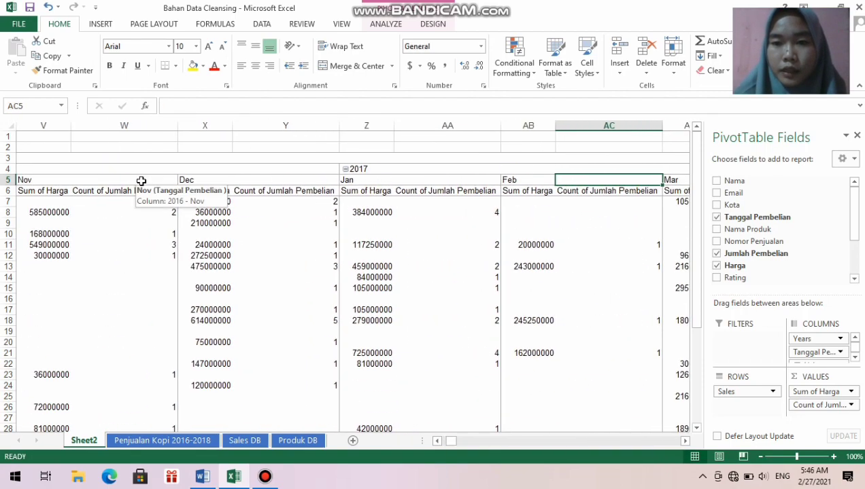
{"action": "key", "text": "Right"}
{"action": "key", "text": "Right"}
{"action": "key", "text": "Right"}
{"action": "key", "text": "Right"}
{"action": "key", "text": "Right"}
{"action": "key", "text": "Right"}
{"action": "key", "text": "Right"}
{"action": "key", "text": "Right"}
{"action": "key", "text": "Right"}
{"action": "key", "text": "Right"}
{"action": "key", "text": "Right"}
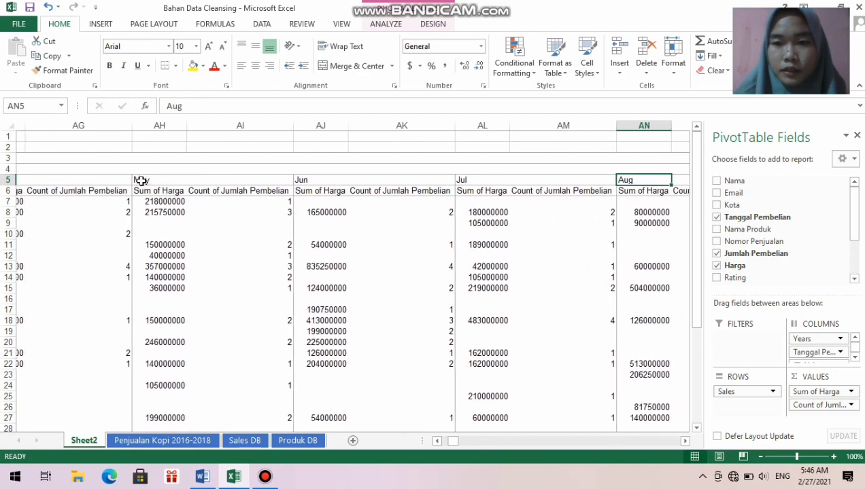
{"action": "key", "text": "Right"}
{"action": "key", "text": "Right"}
{"action": "key", "text": "Right"}
{"action": "key", "text": "Right"}
{"action": "key", "text": "Right"}
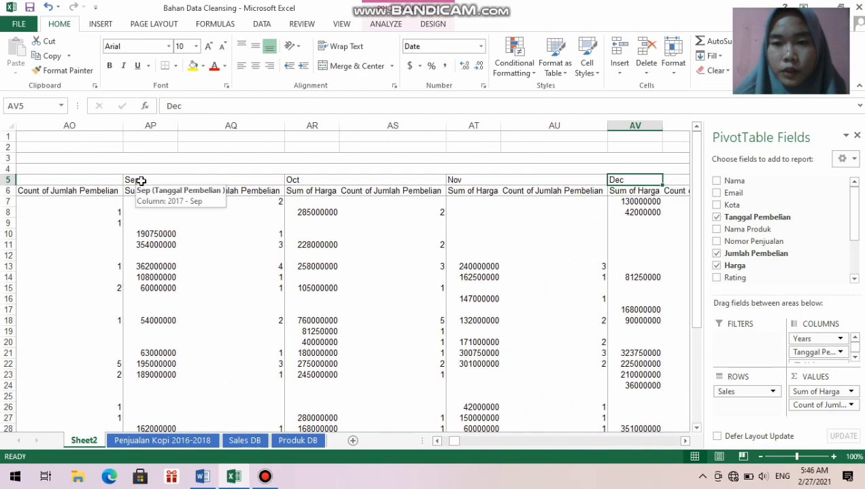
{"action": "key", "text": "Right"}
{"action": "key", "text": "Right"}
{"action": "key", "text": "Right"}
{"action": "key", "text": "Right"}
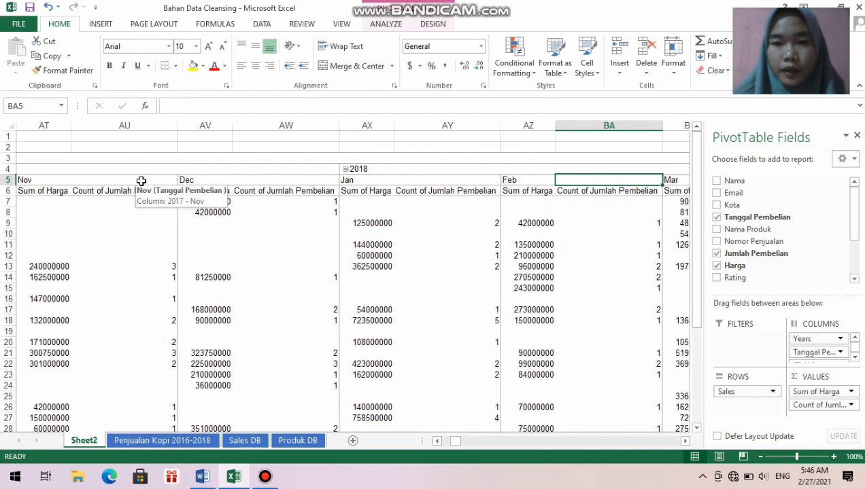
{"action": "key", "text": "Right"}
{"action": "key", "text": "Right"}
{"action": "key", "text": "Right"}
{"action": "key", "text": "Right"}
{"action": "key", "text": "Right"}
{"action": "key", "text": "Right"}
{"action": "key", "text": "Right"}
{"action": "key", "text": "Right"}
{"action": "key", "text": "Right"}
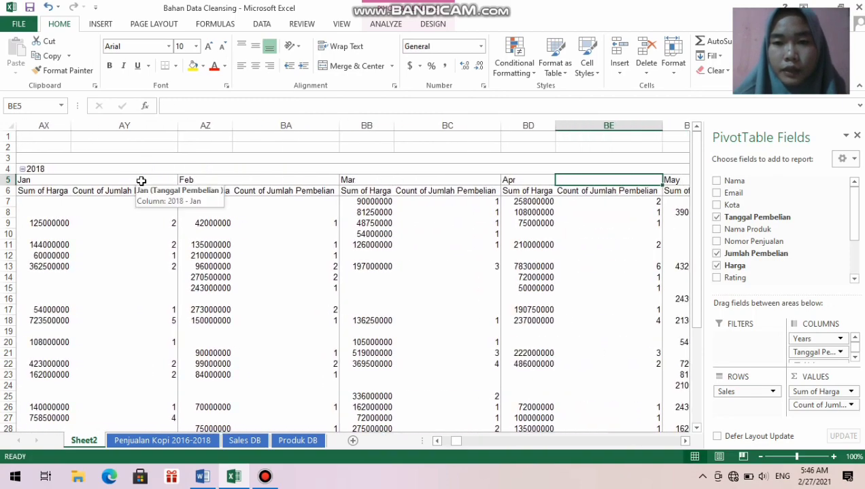
{"action": "key", "text": "Right"}
{"action": "key", "text": "Right"}
{"action": "key", "text": "Right"}
{"action": "key", "text": "Right"}
{"action": "key", "text": "Right"}
{"action": "key", "text": "Right"}
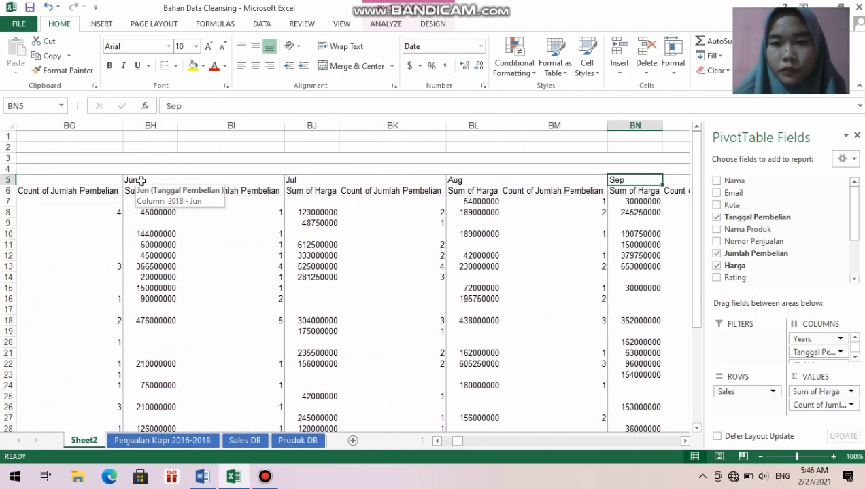
{"action": "key", "text": "Right"}
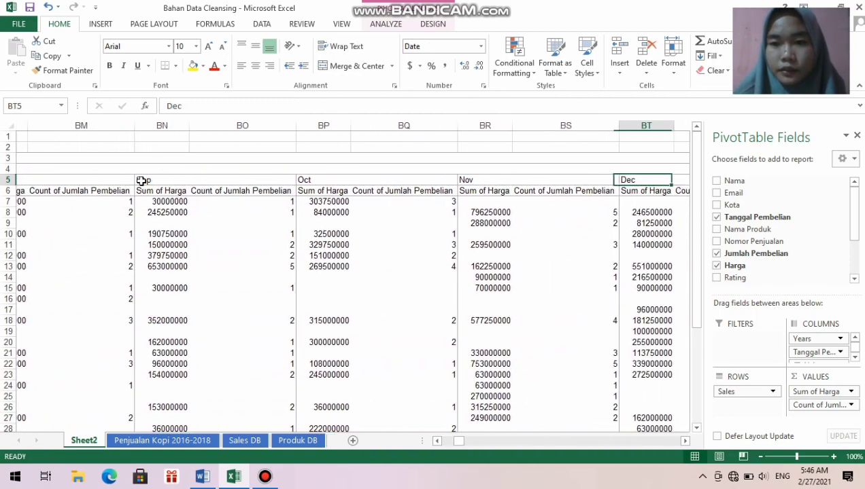
Review the monthly Harga and Jumlah Pembelian columns per salesperson backwards from December 2018 to January 2016.
{"action": "key", "text": "Left"}
{"action": "key", "text": "Left"}
{"action": "key", "text": "Left"}
{"action": "key", "text": "Left"}
{"action": "key", "text": "Left"}
{"action": "key", "text": "Left"}
{"action": "key", "text": "Left"}
{"action": "key", "text": "Left"}
{"action": "key", "text": "Left"}
{"action": "key", "text": "Left"}
{"action": "key", "text": "Left"}
{"action": "key", "text": "Left"}
{"action": "key", "text": "Left"}
{"action": "key", "text": "Left"}
{"action": "key", "text": "Left"}
{"action": "key", "text": "Left"}
{"action": "key", "text": "Left"}
{"action": "key", "text": "Left"}
{"action": "key", "text": "Left"}
{"action": "key", "text": "Left"}
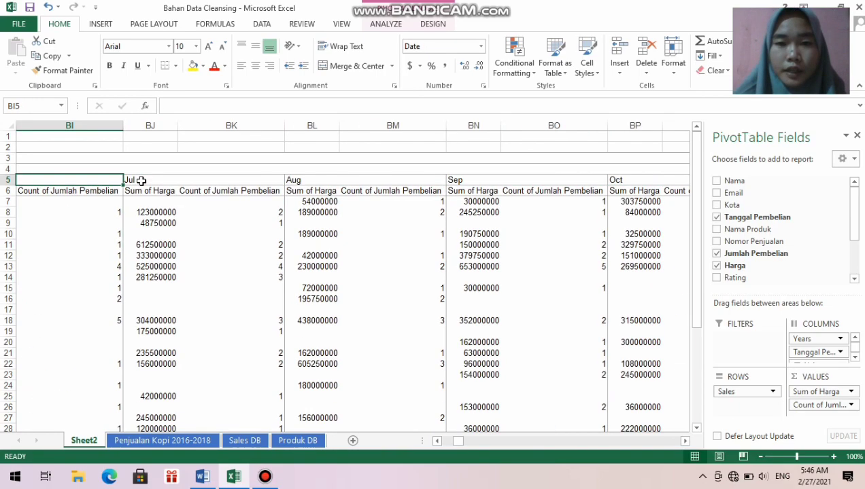
{"action": "key", "text": "Left"}
{"action": "key", "text": "Left"}
{"action": "key", "text": "Left"}
{"action": "key", "text": "Left"}
{"action": "key", "text": "Left"}
{"action": "key", "text": "Left"}
{"action": "key", "text": "Left"}
{"action": "key", "text": "Left"}
{"action": "key", "text": "Left"}
{"action": "key", "text": "Left"}
{"action": "key", "text": "Left"}
{"action": "key", "text": "Left"}
{"action": "key", "text": "Left"}
{"action": "key", "text": "Left"}
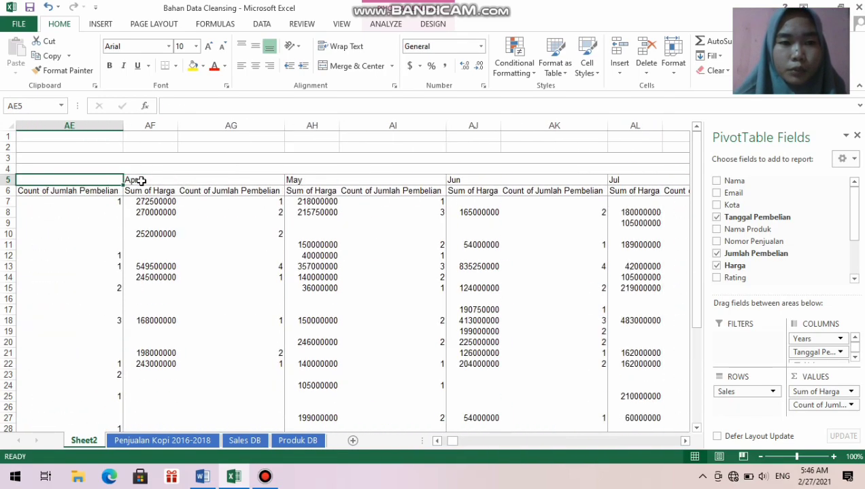
{"action": "key", "text": "Left"}
{"action": "key", "text": "Left"}
{"action": "key", "text": "Left"}
{"action": "key", "text": "Left"}
{"action": "key", "text": "Left"}
{"action": "key", "text": "Left"}
{"action": "key", "text": "Left"}
{"action": "key", "text": "Left"}
{"action": "key", "text": "Left"}
{"action": "key", "text": "Left"}
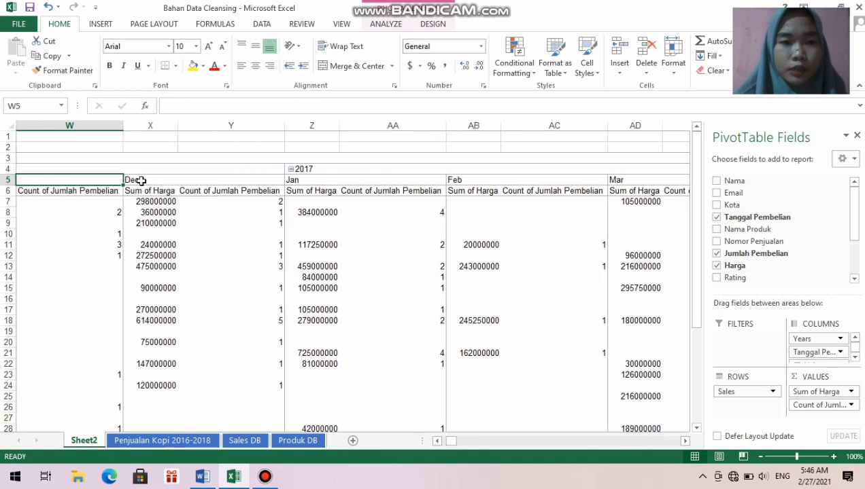
{"action": "key", "text": "Left"}
{"action": "key", "text": "Left"}
{"action": "key", "text": "Left"}
{"action": "key", "text": "Left"}
{"action": "key", "text": "Left"}
{"action": "key", "text": "Left"}
{"action": "key", "text": "Left"}
{"action": "key", "text": "Left"}
{"action": "key", "text": "Left"}
{"action": "key", "text": "Left"}
{"action": "key", "text": "Left"}
{"action": "key", "text": "Left"}
{"action": "key", "text": "Left"}
{"action": "key", "text": "Left"}
{"action": "key", "text": "Left"}
{"action": "key", "text": "Left"}
{"action": "key", "text": "Left"}
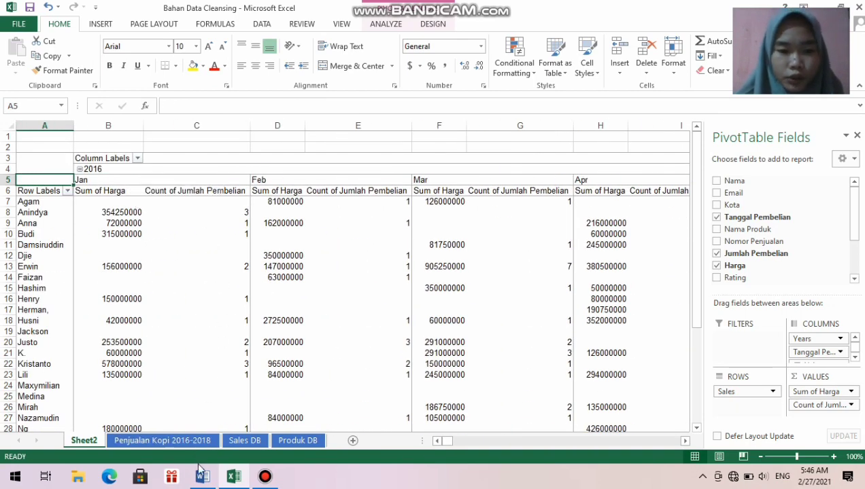
Check the next required report in the Word assignment and return to the PivotTable in Excel.
{"action": "mouse_move", "coordinate": [201, 475]}
{"action": "left_click", "coordinate": [193, 435]}
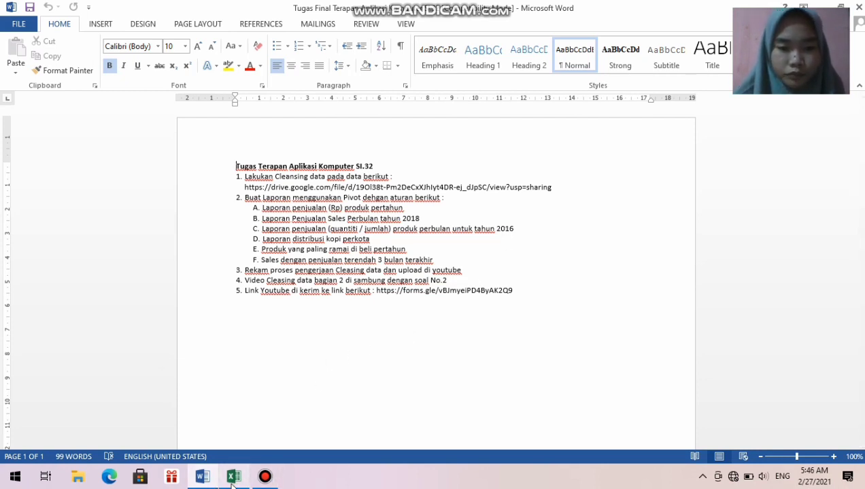
{"action": "mouse_move", "coordinate": [231, 480]}
{"action": "left_click", "coordinate": [223, 413]}
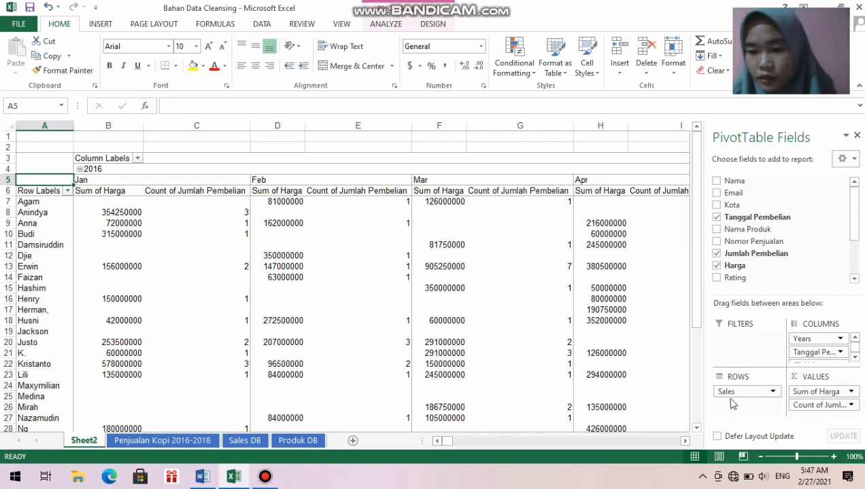
Clear the PivotTable by removing Sales, the purchase date fields, Sum of Harga and Count of Jumlah Pembelian.
{"action": "left_click_drag", "start_coordinate": [722, 391], "coordinate": [648, 370]}
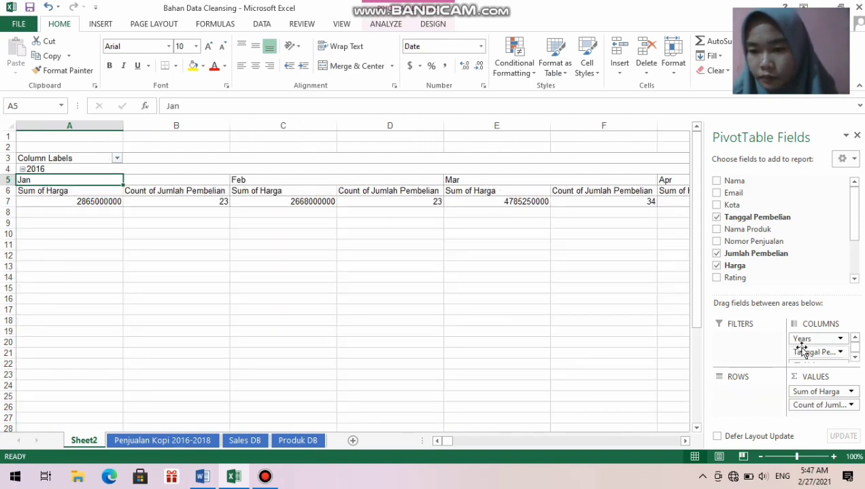
{"action": "left_click_drag", "start_coordinate": [802, 350], "coordinate": [717, 343]}
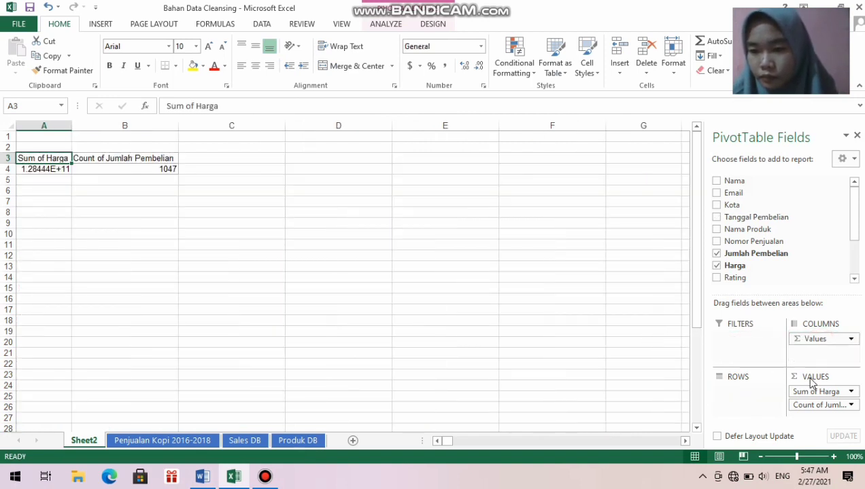
{"action": "left_click_drag", "start_coordinate": [811, 389], "coordinate": [656, 385]}
{"action": "left_click_drag", "start_coordinate": [809, 391], "coordinate": [607, 342]}
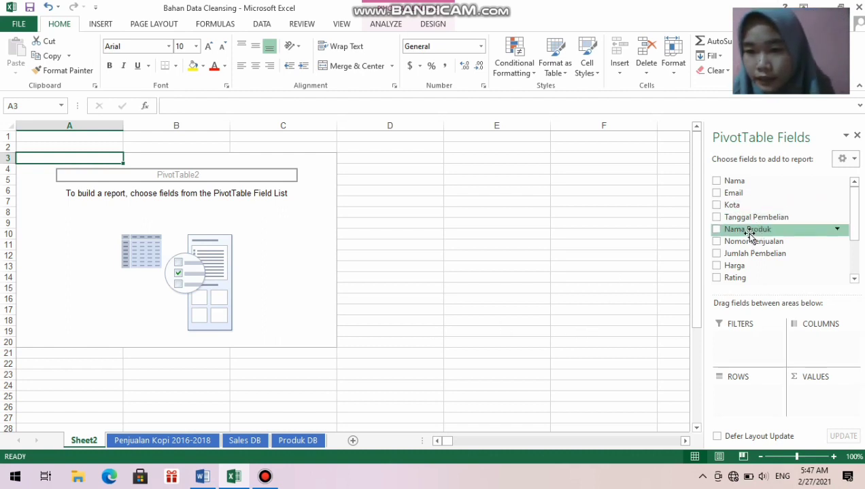
Build the product report with Nama Produk as rows, Tanggal Pembelian as columns and Count of Jumlah Pembelian as values.
{"action": "left_click_drag", "start_coordinate": [748, 233], "coordinate": [753, 401]}
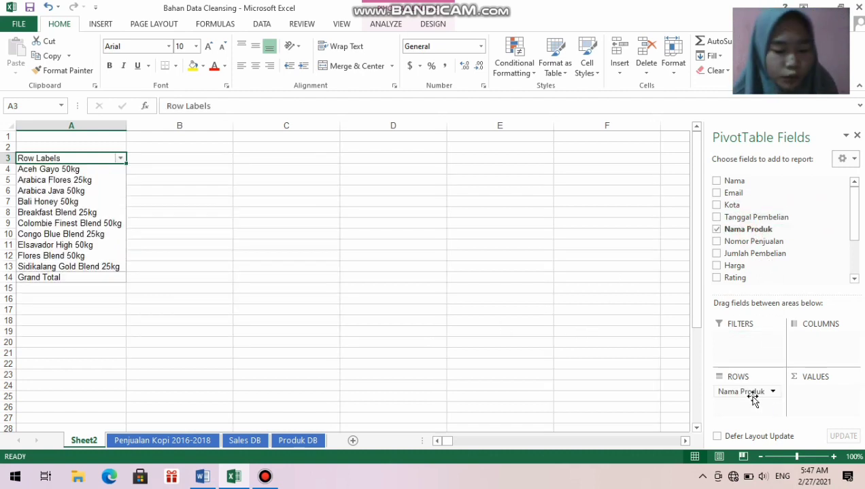
{"action": "left_click_drag", "start_coordinate": [756, 217], "coordinate": [829, 343]}
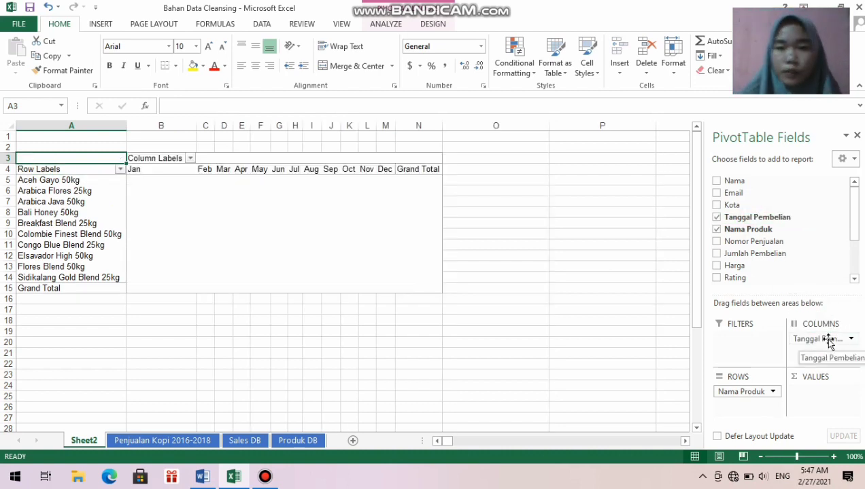
{"action": "left_click_drag", "start_coordinate": [776, 255], "coordinate": [822, 403]}
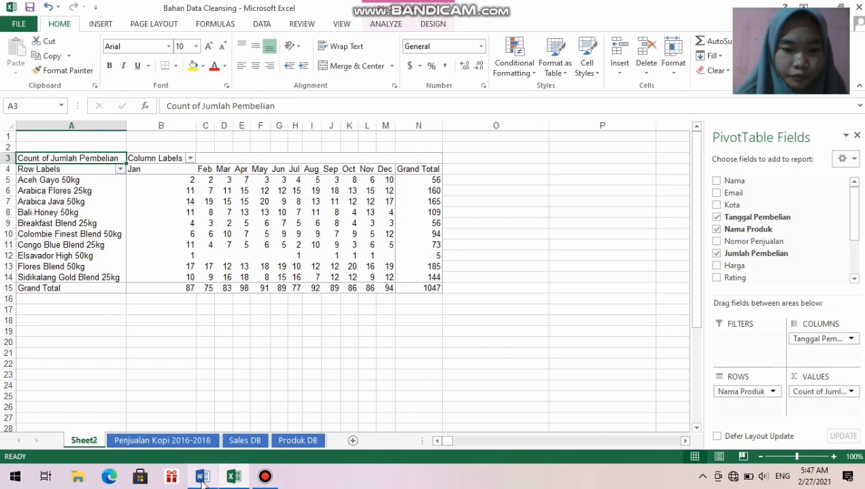
Check the period required for the product quantity report in the Word assignment and return to Excel.
{"action": "mouse_move", "coordinate": [203, 477]}
{"action": "left_click", "coordinate": [201, 443]}
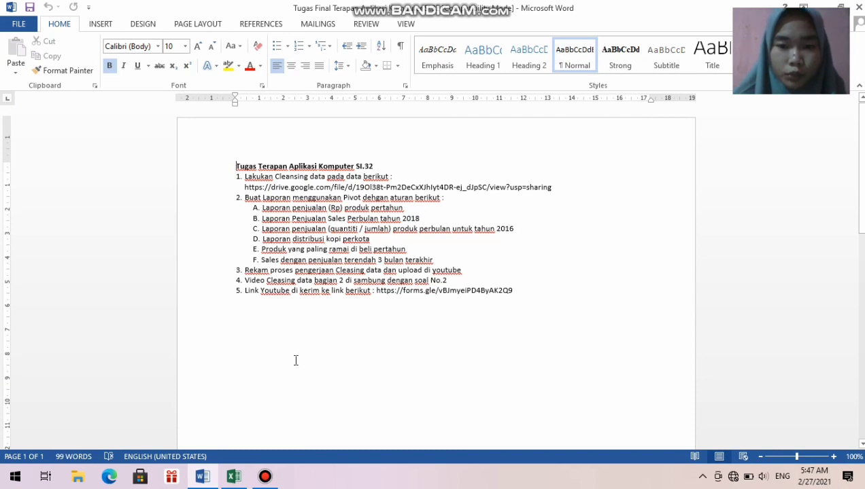
{"action": "mouse_move", "coordinate": [232, 479]}
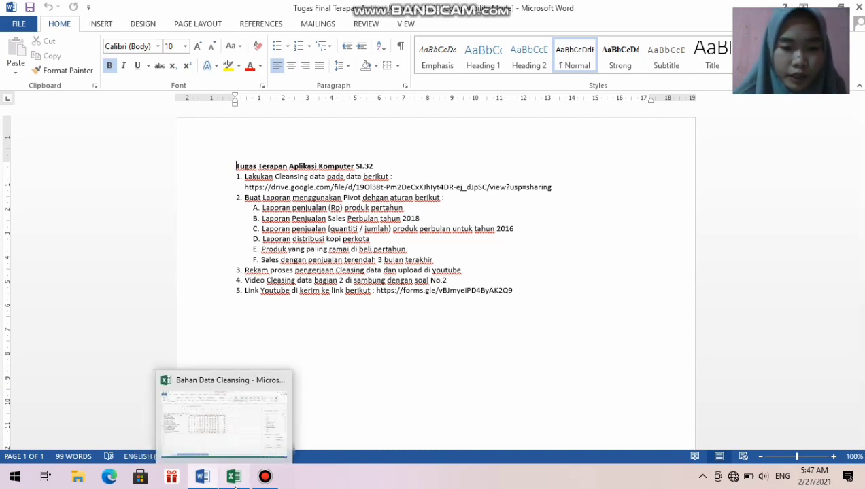
{"action": "left_click", "coordinate": [218, 420]}
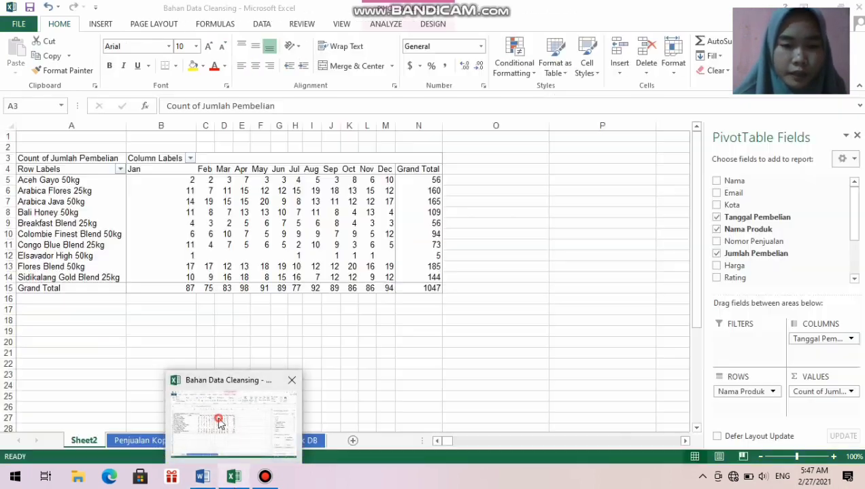
Group the product report's Tanggal Pembelian column dates by Months and Years.
{"action": "left_click", "coordinate": [161, 160]}
{"action": "left_click", "coordinate": [157, 179]}
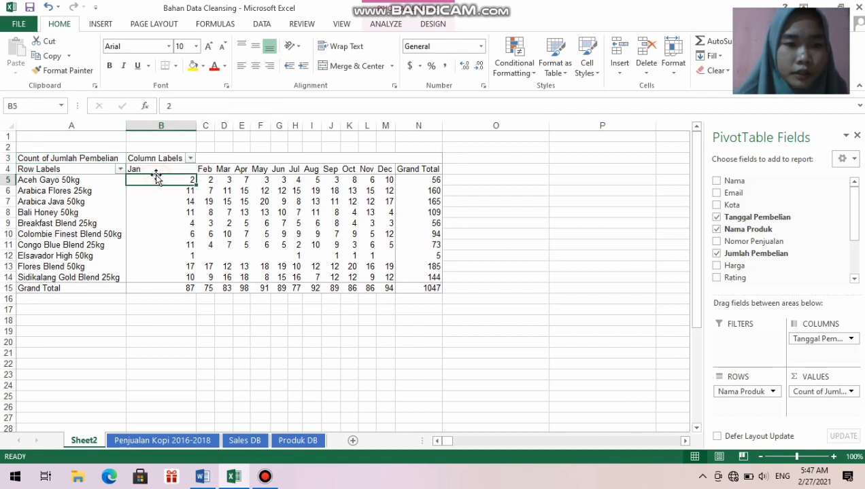
{"action": "left_click", "coordinate": [150, 169]}
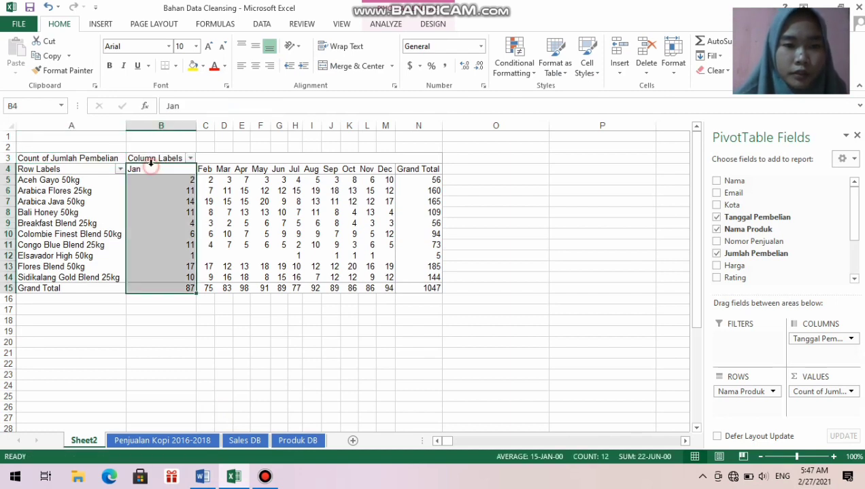
{"action": "left_click", "coordinate": [150, 168]}
{"action": "right_click", "coordinate": [151, 169]}
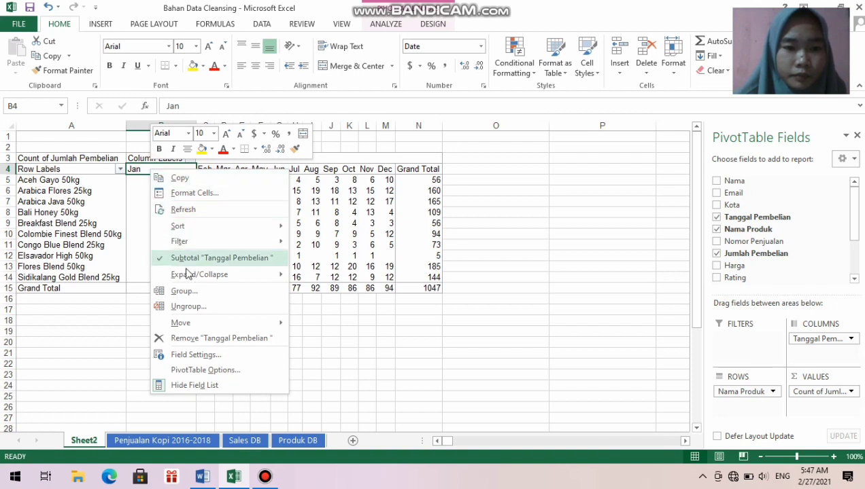
{"action": "left_click", "coordinate": [183, 292]}
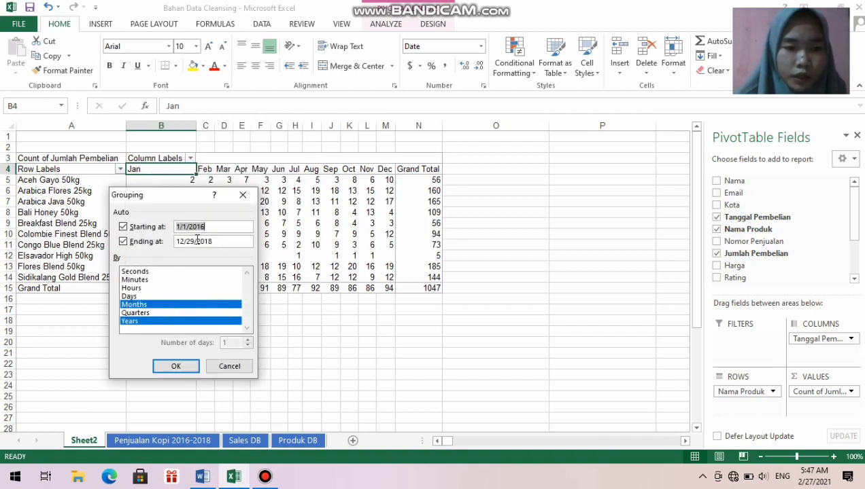
{"action": "left_click", "coordinate": [164, 369]}
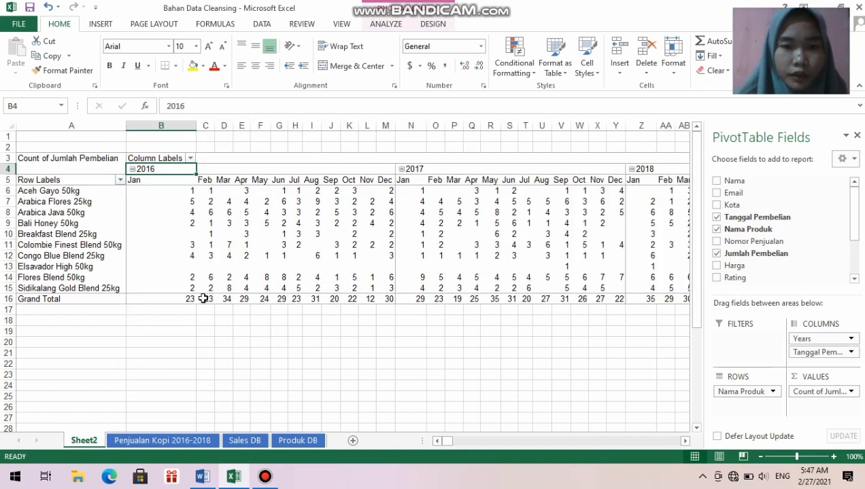
Examine the monthly Jumlah Pembelian counts per product from January 2016 through December 2018, including the Grand Total column.
{"action": "left_click", "coordinate": [212, 202]}
{"action": "left_click", "coordinate": [179, 190]}
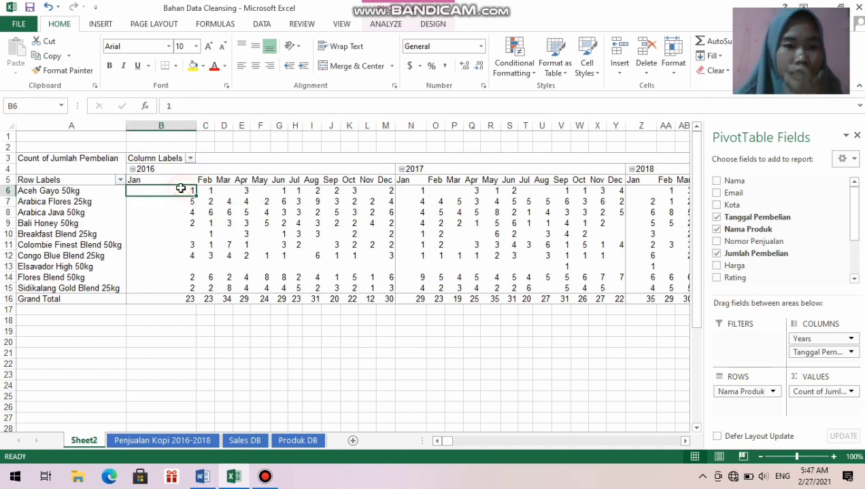
{"action": "left_click", "coordinate": [174, 173]}
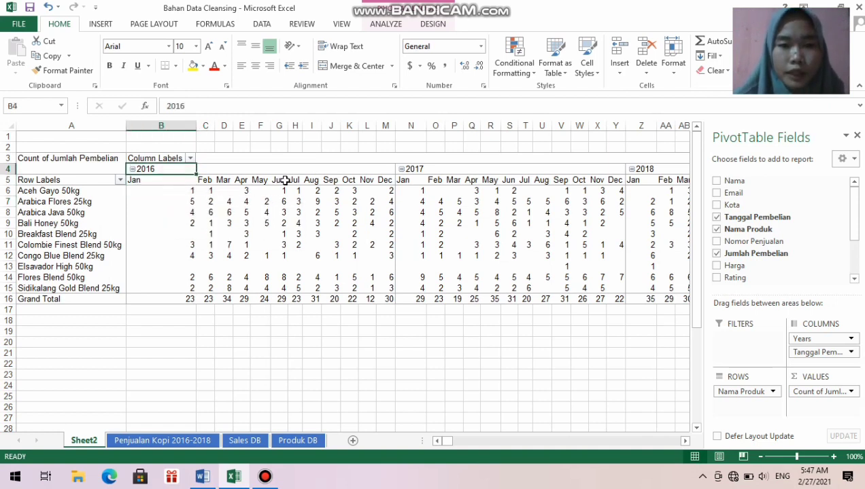
{"action": "mouse_move", "coordinate": [353, 214]}
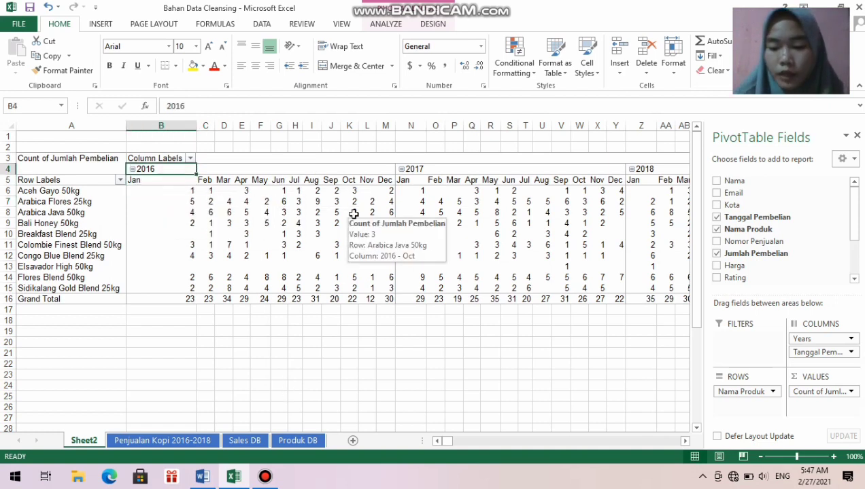
{"action": "key", "text": "Right"}
{"action": "key", "text": "Right"}
{"action": "key", "text": "Right"}
{"action": "key", "text": "Right"}
{"action": "key", "text": "Right"}
{"action": "key", "text": "Right"}
{"action": "key", "text": "Right"}
{"action": "key", "text": "Right"}
{"action": "key", "text": "Right"}
{"action": "key", "text": "Right"}
{"action": "key", "text": "Right"}
{"action": "key", "text": "Right"}
{"action": "key", "text": "Right"}
{"action": "key", "text": "Right"}
{"action": "key", "text": "Right"}
{"action": "key", "text": "Right"}
{"action": "key", "text": "Right"}
{"action": "key", "text": "Right"}
{"action": "key", "text": "Right"}
{"action": "key", "text": "Right"}
{"action": "key", "text": "Right"}
{"action": "key", "text": "Right"}
{"action": "key", "text": "Right"}
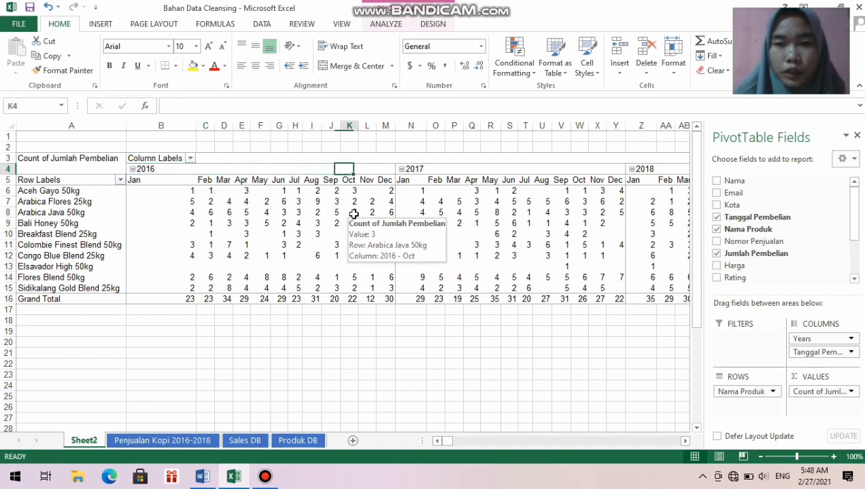
{"action": "key", "text": "Right"}
{"action": "key", "text": "Right"}
{"action": "key", "text": "Right"}
{"action": "key", "text": "Right"}
{"action": "key", "text": "Right"}
{"action": "key", "text": "Right"}
{"action": "key", "text": "Right"}
{"action": "key", "text": "Right"}
{"action": "key", "text": "Right"}
{"action": "key", "text": "Right"}
{"action": "key", "text": "Right"}
{"action": "key", "text": "Right"}
{"action": "key", "text": "Right"}
{"action": "key", "text": "Right"}
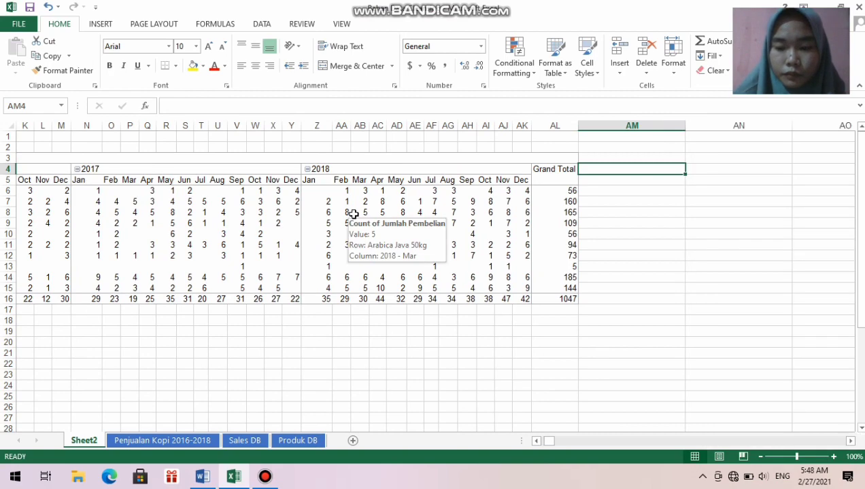
Review the monthly product counts backwards from the Grand Total column through 2018 and 2017 to 2016.
{"action": "key", "text": "Left"}
{"action": "key", "text": "Left"}
{"action": "key", "text": "Left"}
{"action": "key", "text": "Left"}
{"action": "key", "text": "Left"}
{"action": "key", "text": "Left"}
{"action": "key", "text": "Left"}
{"action": "key", "text": "Left"}
{"action": "key", "text": "Left"}
{"action": "key", "text": "Left"}
{"action": "key", "text": "Left"}
{"action": "key", "text": "Left"}
{"action": "key", "text": "Left"}
{"action": "key", "text": "Left"}
{"action": "key", "text": "Left"}
{"action": "key", "text": "Left"}
{"action": "key", "text": "Left"}
{"action": "key", "text": "Left"}
{"action": "key", "text": "Left"}
{"action": "key", "text": "Left"}
{"action": "key", "text": "Left"}
{"action": "key", "text": "Left"}
{"action": "key", "text": "Left"}
{"action": "key", "text": "Left"}
{"action": "key", "text": "Left"}
{"action": "key", "text": "Left"}
{"action": "key", "text": "Left"}
{"action": "key", "text": "Left"}
{"action": "key", "text": "Left"}
{"action": "key", "text": "Left"}
{"action": "key", "text": "Left"}
{"action": "key", "text": "Left"}
{"action": "key", "text": "Left"}
{"action": "key", "text": "Left"}
{"action": "key", "text": "Left"}
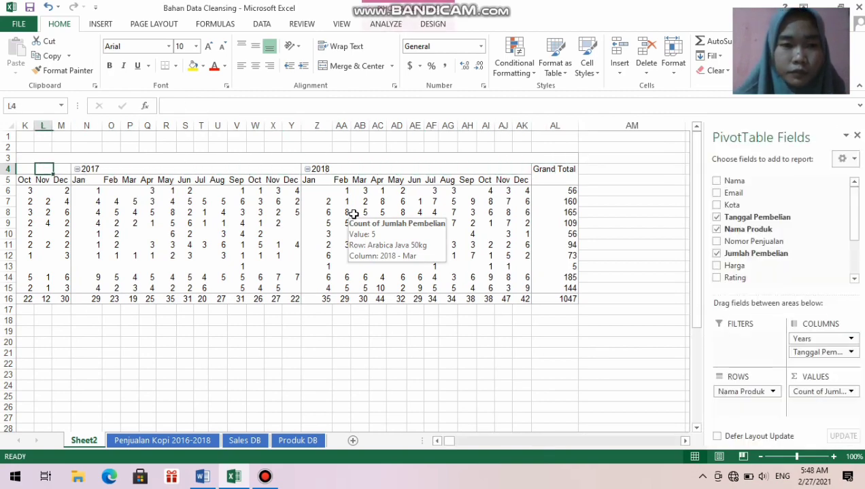
Recheck the product quantity report requirement in the Word assignment and return to the Excel PivotTable.
{"action": "key", "text": "Left"}
{"action": "key", "text": "Left"}
{"action": "key", "text": "Left"}
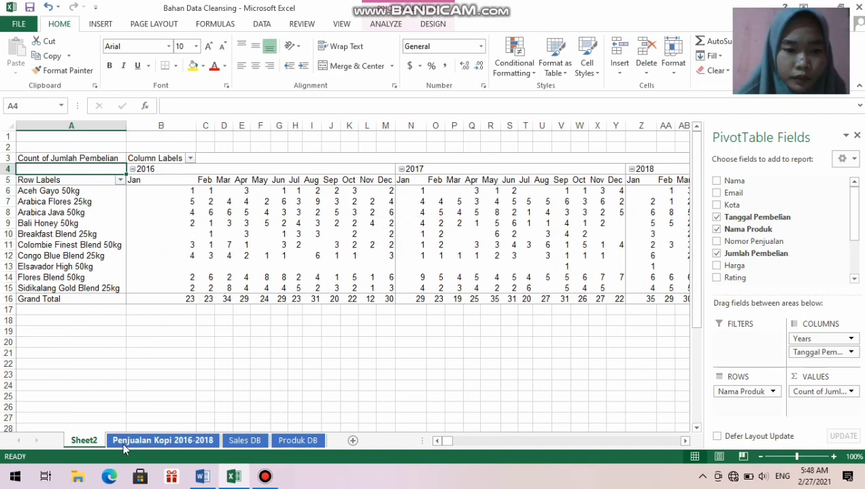
{"action": "mouse_move", "coordinate": [204, 479]}
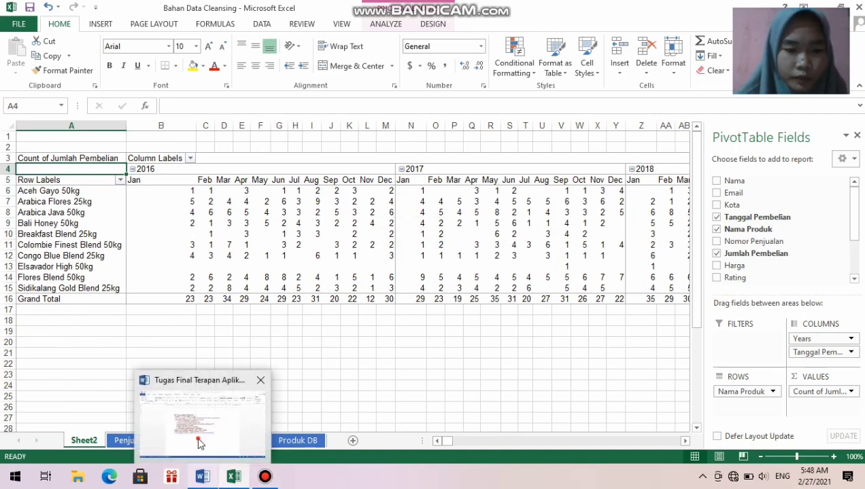
{"action": "left_click", "coordinate": [198, 443]}
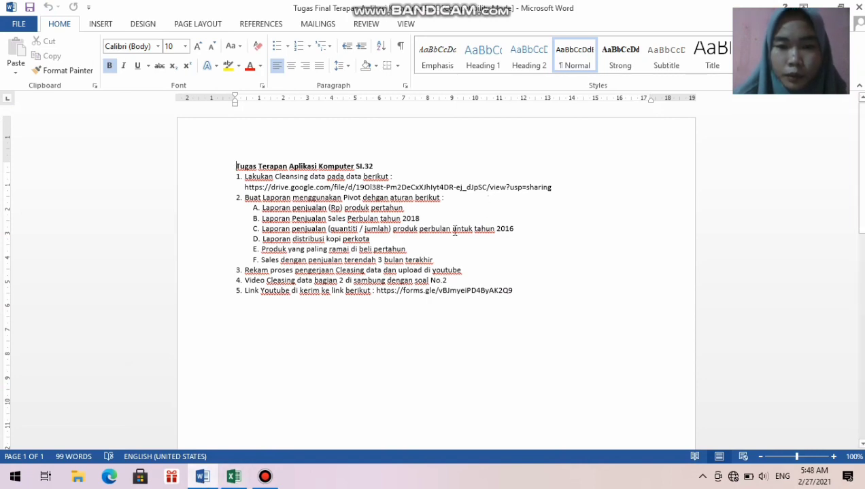
{"action": "mouse_move", "coordinate": [233, 476]}
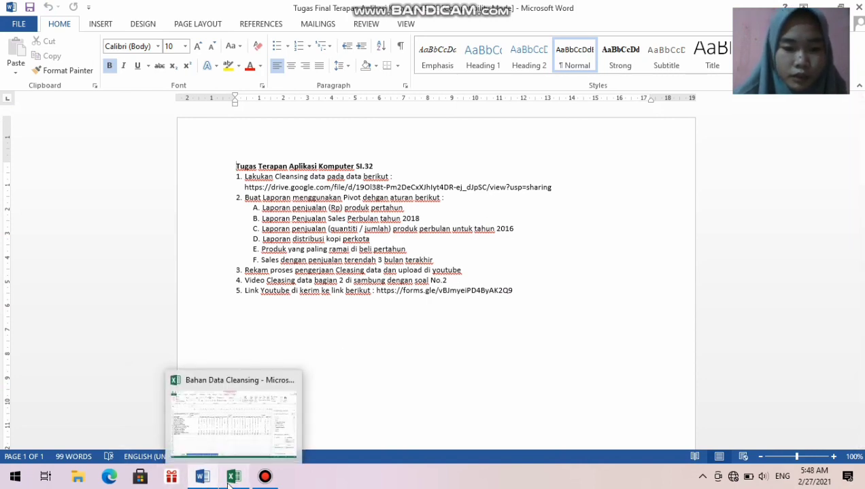
{"action": "left_click", "coordinate": [221, 432]}
Collapse the 2016 group in the PivotTable columns and expand it again to its monthly columns.
{"action": "left_click", "coordinate": [148, 173]}
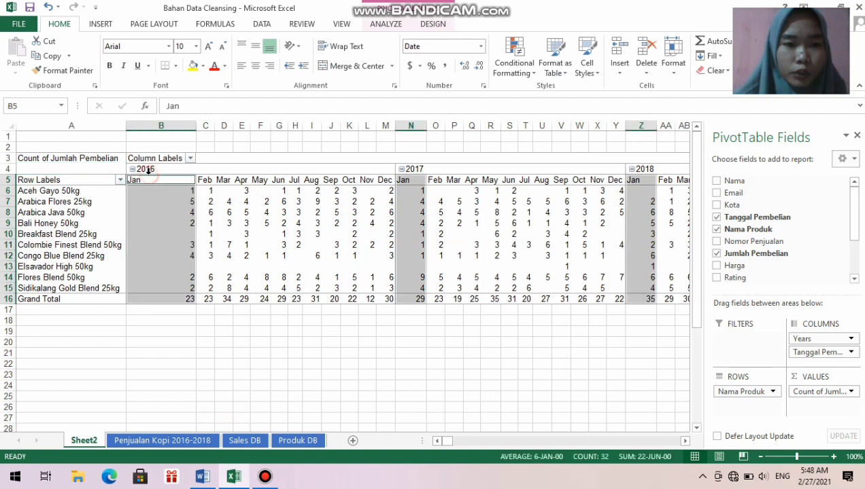
{"action": "left_click", "coordinate": [182, 180]}
{"action": "left_click", "coordinate": [208, 189]}
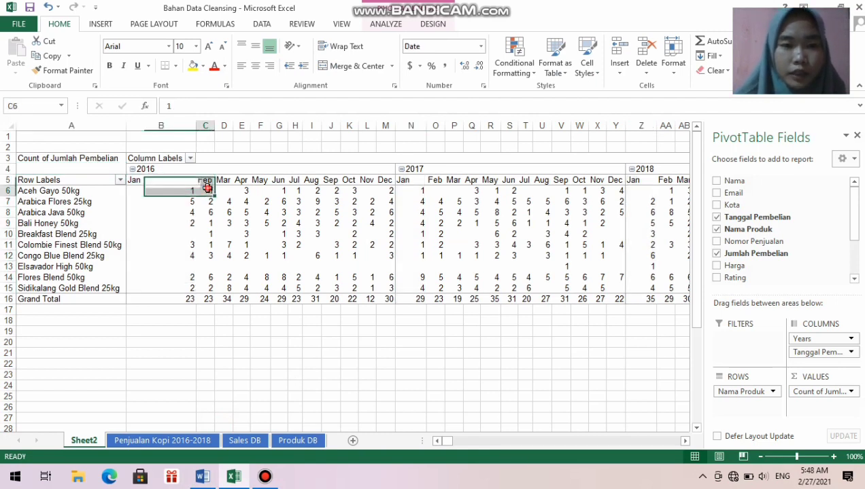
{"action": "double_click", "coordinate": [172, 172]}
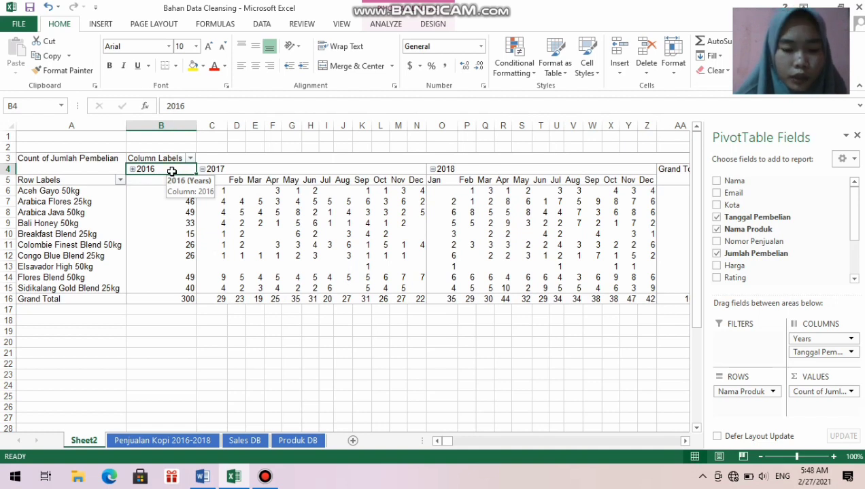
{"action": "double_click", "coordinate": [172, 172]}
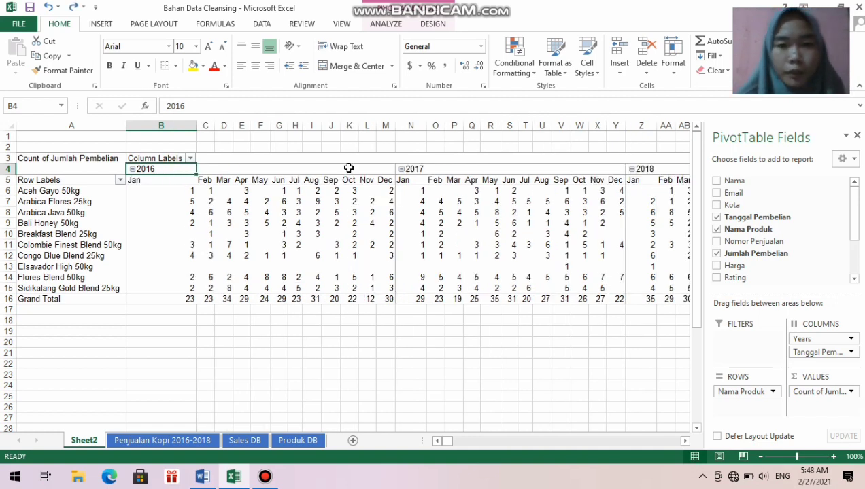
Review the monthly product quantity columns across 2016 and into mid-2017.
{"action": "key", "text": "Right"}
{"action": "key", "text": "Right"}
{"action": "key", "text": "Right"}
{"action": "key", "text": "Right"}
{"action": "key", "text": "Right"}
{"action": "key", "text": "Right"}
{"action": "key", "text": "Right"}
{"action": "key", "text": "Right"}
{"action": "key", "text": "Right"}
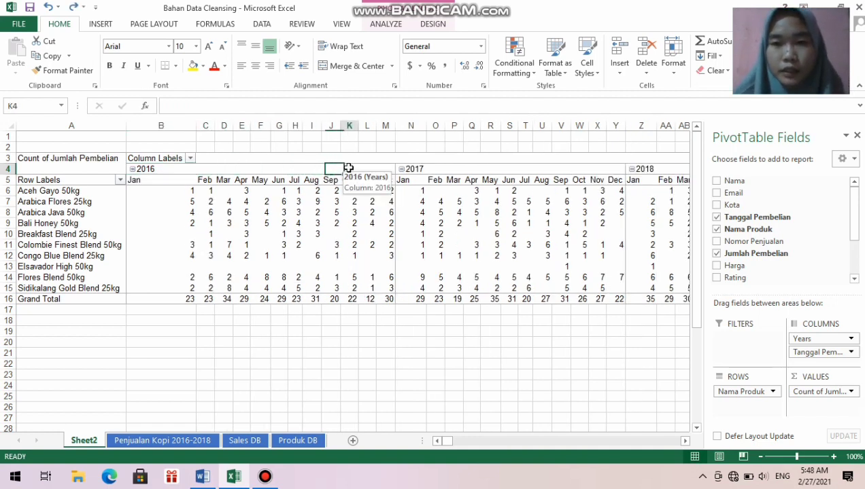
{"action": "key", "text": "Right"}
{"action": "key", "text": "Right"}
{"action": "key", "text": "Right"}
{"action": "key", "text": "Right"}
{"action": "key", "text": "Right"}
{"action": "key", "text": "Right"}
{"action": "key", "text": "Right"}
{"action": "key", "text": "Right"}
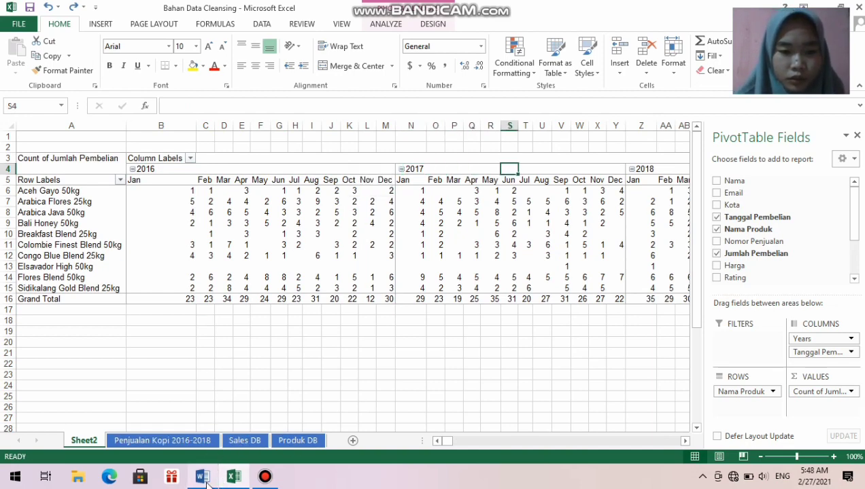
Read the item D report requirement in the Word assignment and return to Excel.
{"action": "left_click", "coordinate": [214, 440]}
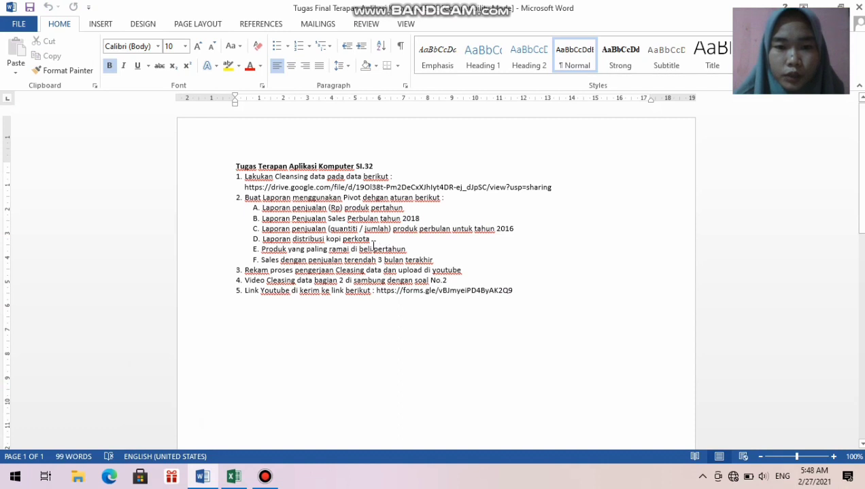
{"action": "left_click", "coordinate": [372, 248]}
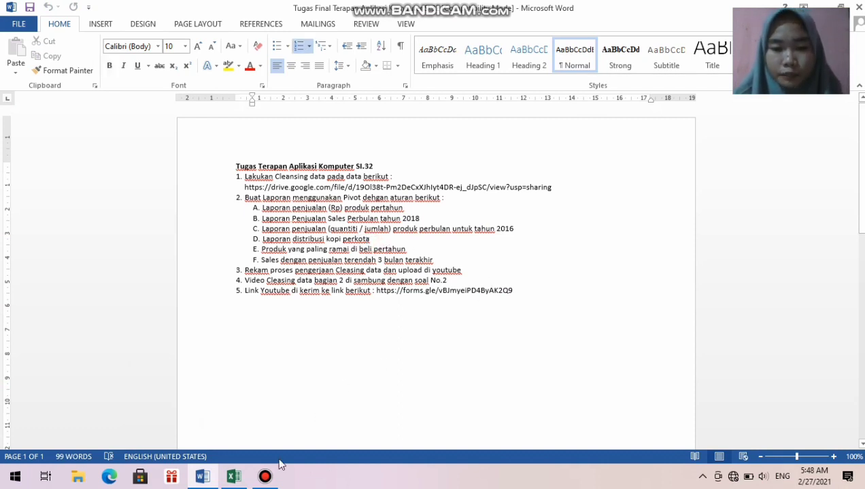
{"action": "mouse_move", "coordinate": [233, 476]}
{"action": "left_click", "coordinate": [231, 423]}
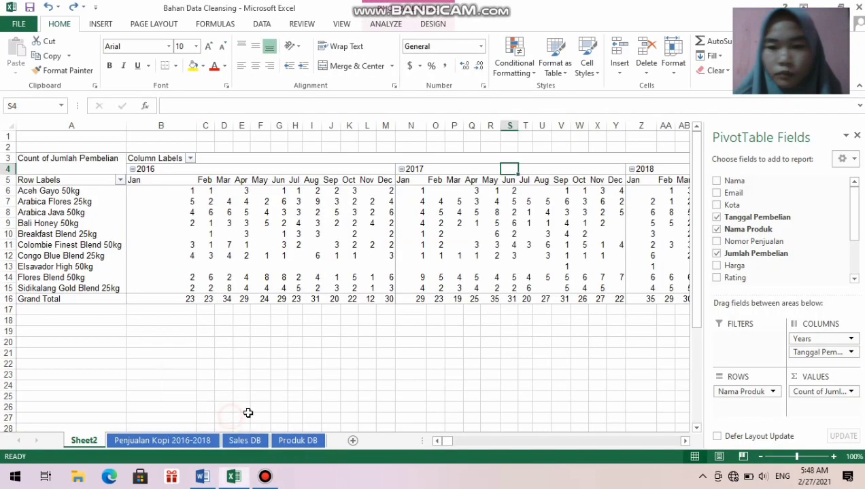
Clear the PivotTable by removing Nama Produk, Count of Jumlah Pembelian, Years and Tanggal Pembelian from the layout.
{"action": "left_click_drag", "start_coordinate": [741, 254], "coordinate": [620, 358]}
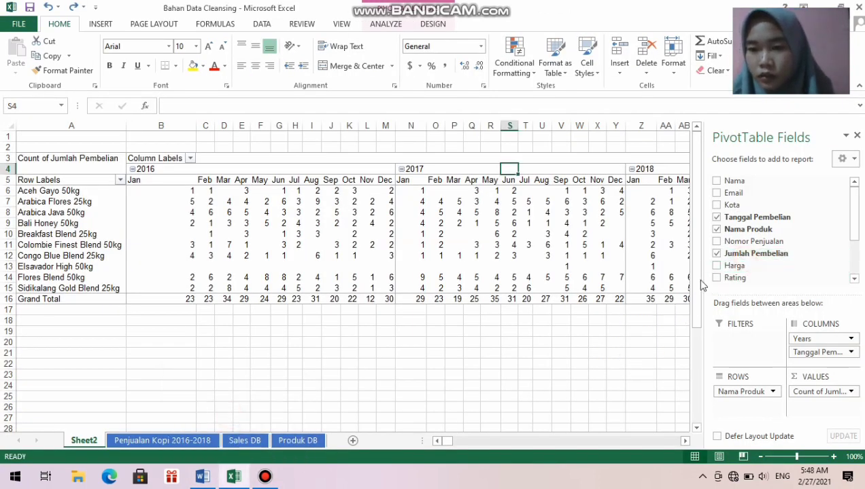
{"action": "left_click_drag", "start_coordinate": [739, 230], "coordinate": [727, 284]}
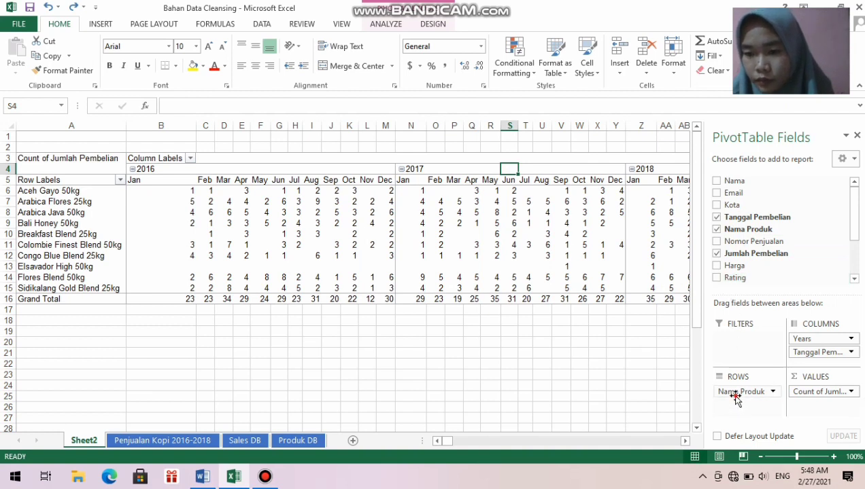
{"action": "left_click_drag", "start_coordinate": [735, 397], "coordinate": [633, 395]}
{"action": "left_click_drag", "start_coordinate": [810, 397], "coordinate": [615, 358]}
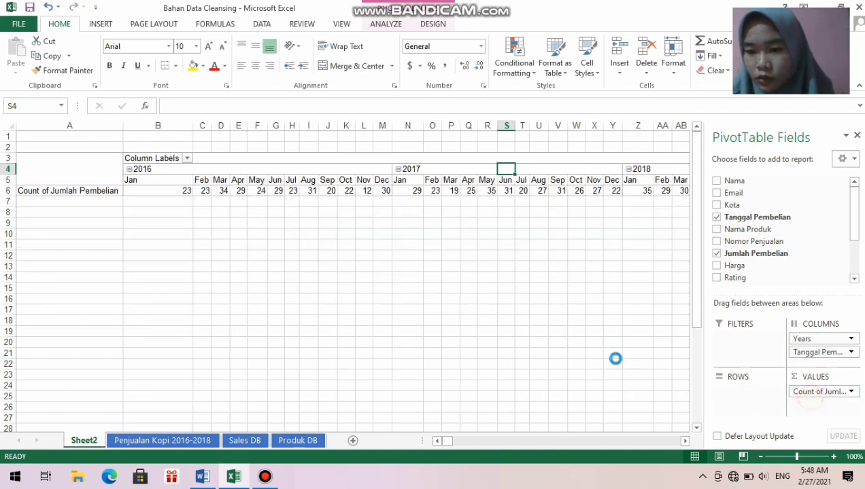
{"action": "left_click_drag", "start_coordinate": [803, 338], "coordinate": [602, 374]}
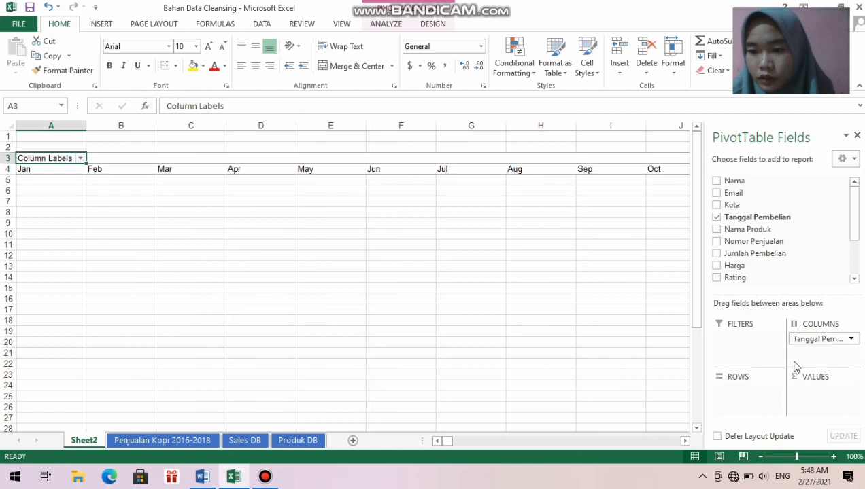
{"action": "left_click_drag", "start_coordinate": [796, 338], "coordinate": [585, 332]}
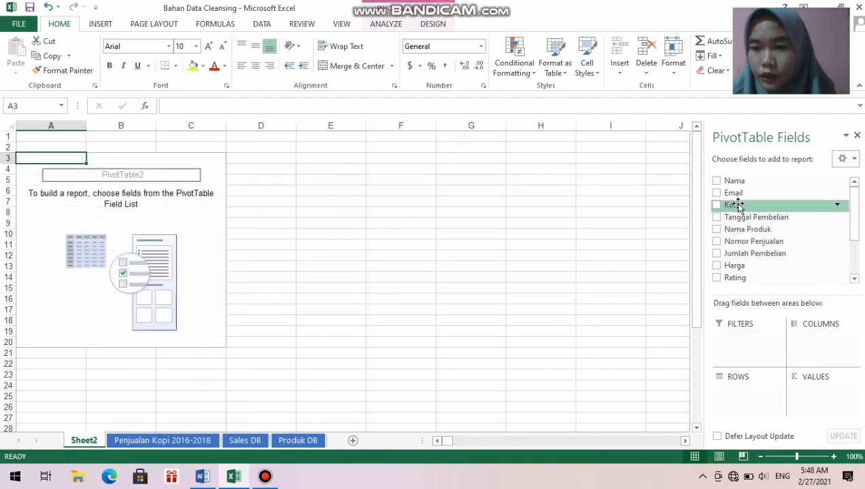
Build the coffee distribution report with Kota as rows, Nama Produk as columns and Count of Nama Produk as values.
{"action": "left_click_drag", "start_coordinate": [737, 206], "coordinate": [740, 399]}
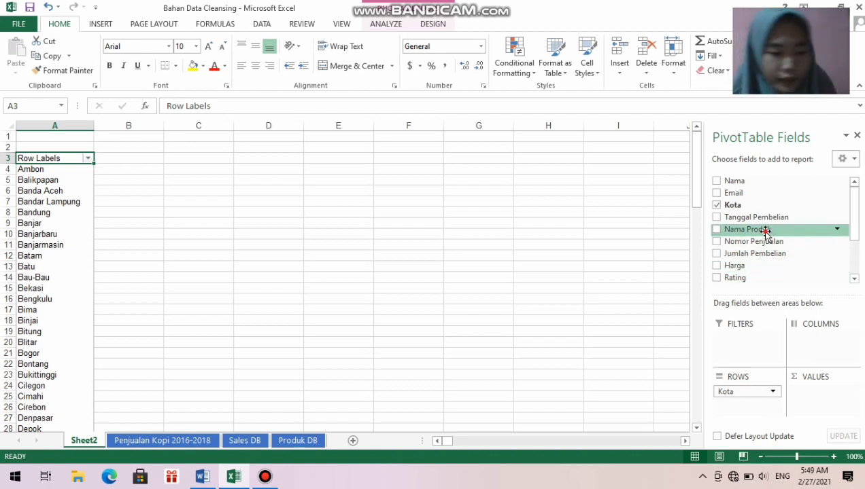
{"action": "left_click_drag", "start_coordinate": [766, 232], "coordinate": [817, 345]}
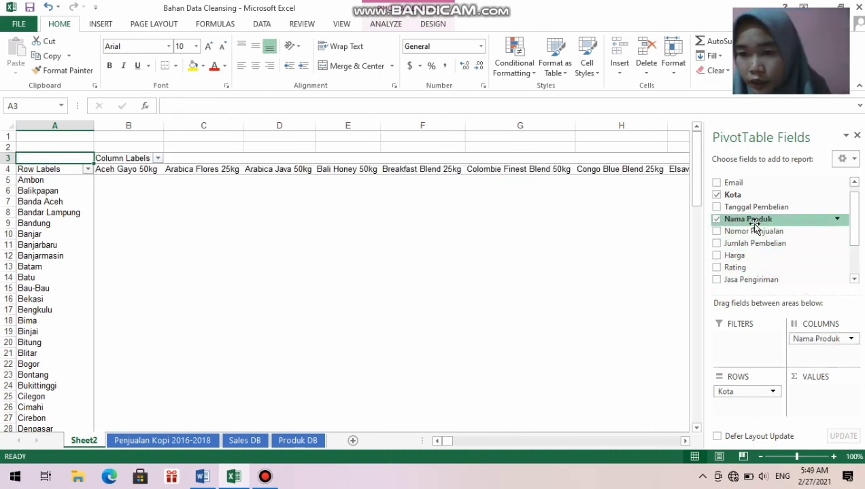
{"action": "left_click_drag", "start_coordinate": [753, 224], "coordinate": [813, 397]}
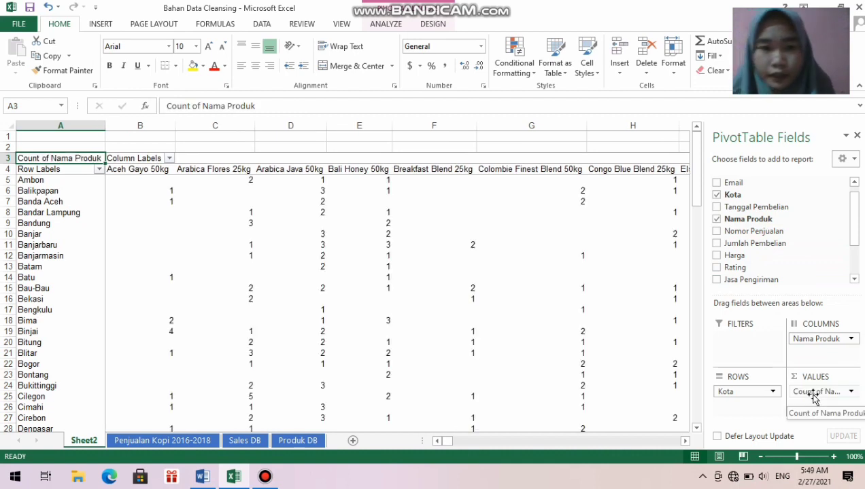
Examine the product counts per city, starting at Ambon and continuing down the alphabetical list.
{"action": "left_click", "coordinate": [155, 200]}
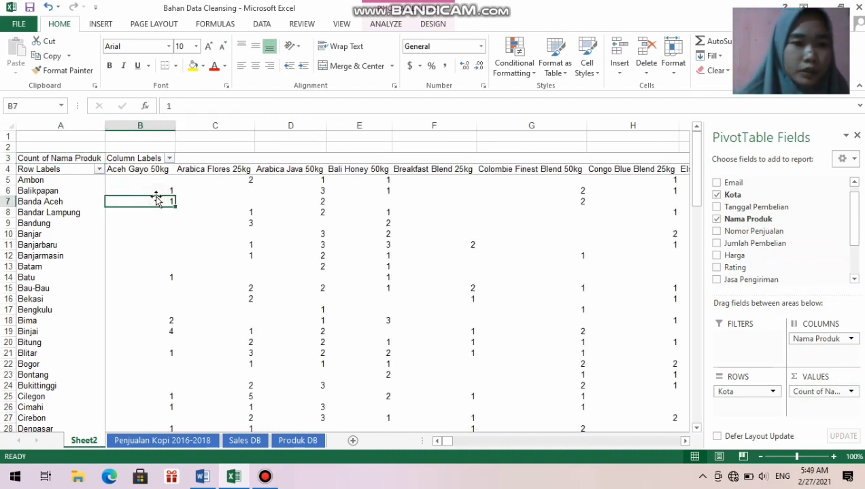
{"action": "left_click", "coordinate": [104, 172]}
{"action": "left_click", "coordinate": [70, 180]}
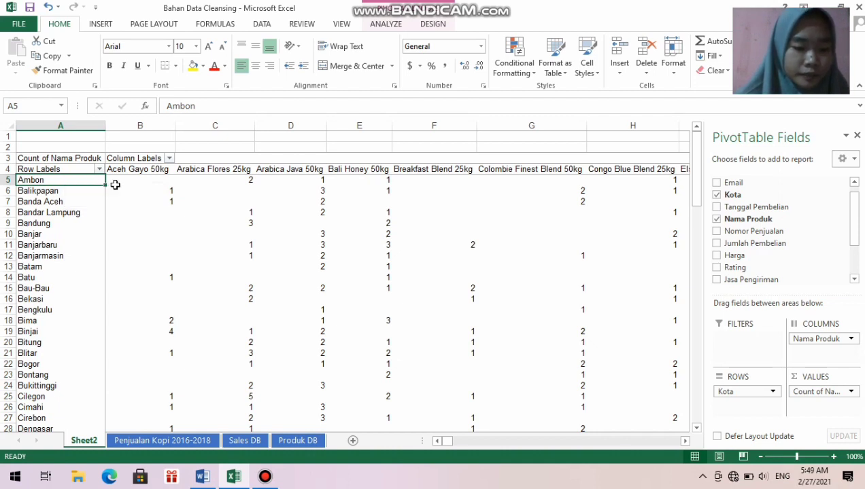
{"action": "left_click", "coordinate": [140, 182]}
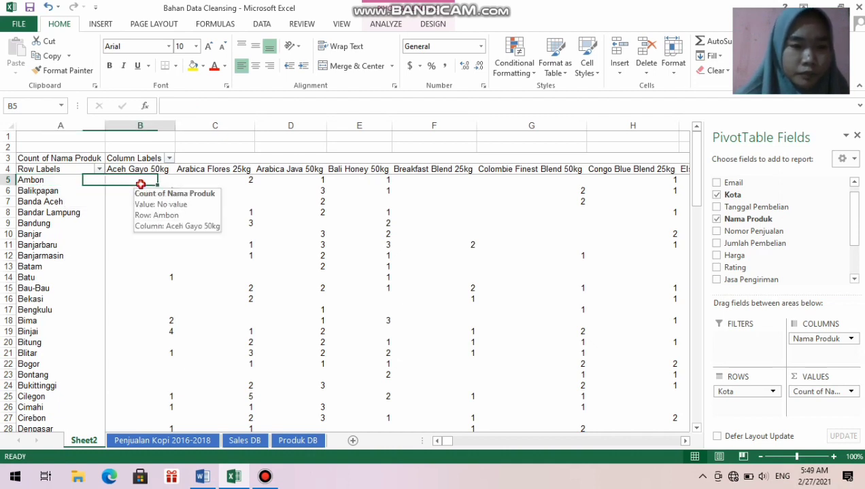
{"action": "left_click", "coordinate": [61, 181]}
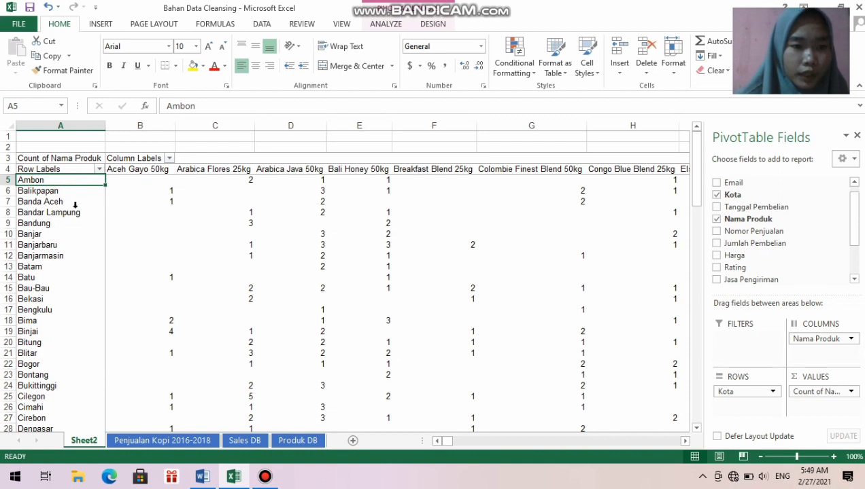
{"action": "key", "text": "Down"}
{"action": "key", "text": "Down"}
{"action": "key", "text": "Down"}
{"action": "key", "text": "Down"}
{"action": "key", "text": "Down"}
{"action": "key", "text": "Down"}
{"action": "key", "text": "Down"}
{"action": "key", "text": "Down"}
{"action": "key", "text": "Down"}
{"action": "key", "text": "Down"}
{"action": "key", "text": "Down"}
{"action": "key", "text": "Down"}
{"action": "key", "text": "Down"}
{"action": "key", "text": "Down"}
{"action": "key", "text": "Down"}
{"action": "key", "text": "Down"}
{"action": "key", "text": "Down"}
{"action": "key", "text": "Down"}
{"action": "key", "text": "Down"}
{"action": "key", "text": "Down"}
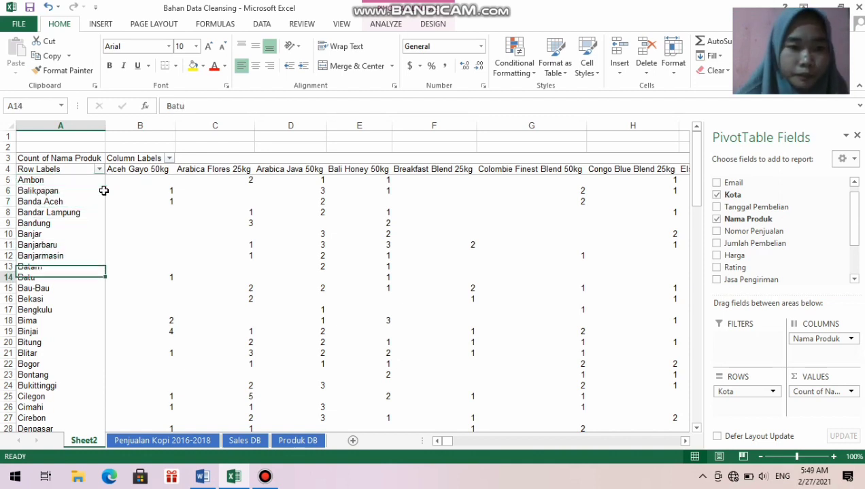
{"action": "key", "text": "Down"}
{"action": "key", "text": "Down"}
{"action": "key", "text": "Down"}
{"action": "key", "text": "Down"}
{"action": "key", "text": "Down"}
{"action": "key", "text": "Down"}
{"action": "key", "text": "Down"}
{"action": "key", "text": "Down"}
{"action": "key", "text": "Down"}
{"action": "key", "text": "Down"}
{"action": "key", "text": "Down"}
{"action": "key", "text": "Down"}
{"action": "key", "text": "Down"}
{"action": "key", "text": "Down"}
{"action": "key", "text": "Down"}
{"action": "key", "text": "Down"}
{"action": "key", "text": "Down"}
{"action": "key", "text": "Down"}
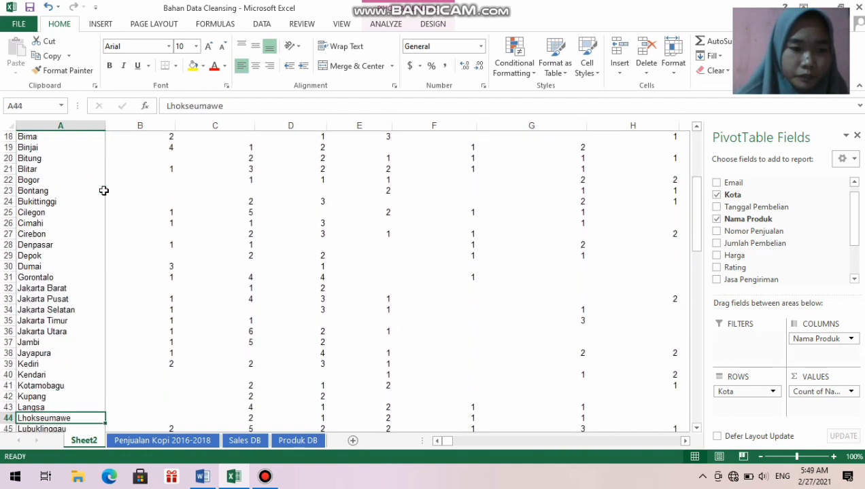
Review the city rows of the distribution report back up to the header rows.
{"action": "key", "text": "Up"}
{"action": "key", "text": "Up"}
{"action": "key", "text": "Up"}
{"action": "key", "text": "Up"}
{"action": "key", "text": "Up"}
{"action": "key", "text": "Up"}
{"action": "key", "text": "Up"}
{"action": "key", "text": "Up"}
{"action": "key", "text": "Up"}
{"action": "key", "text": "Up"}
{"action": "key", "text": "Up"}
{"action": "key", "text": "Up"}
{"action": "key", "text": "Up"}
{"action": "key", "text": "Up"}
{"action": "key", "text": "Up"}
{"action": "key", "text": "Up"}
{"action": "key", "text": "Up"}
{"action": "key", "text": "Up"}
{"action": "key", "text": "Up"}
{"action": "key", "text": "Up"}
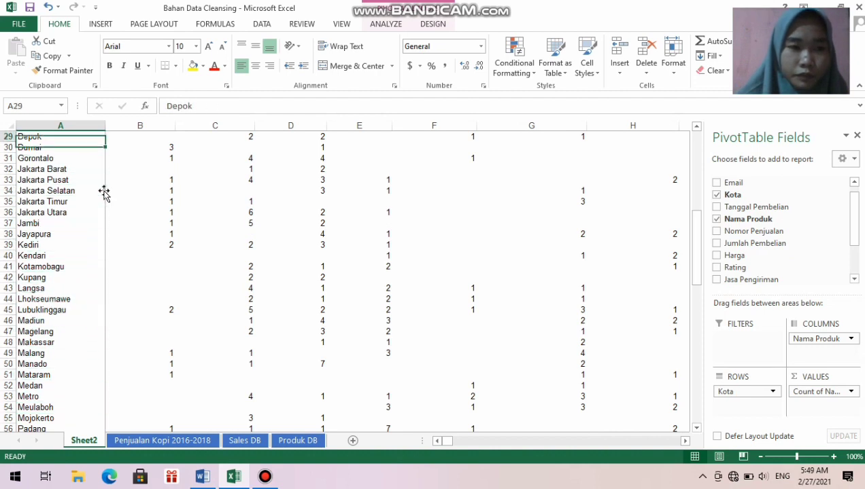
{"action": "key", "text": "Up"}
{"action": "key", "text": "Up"}
{"action": "key", "text": "Up"}
{"action": "key", "text": "Up"}
{"action": "key", "text": "Up"}
{"action": "key", "text": "Up"}
{"action": "key", "text": "Up"}
{"action": "key", "text": "Up"}
{"action": "key", "text": "Up"}
{"action": "key", "text": "Up"}
{"action": "key", "text": "Up"}
{"action": "key", "text": "Up"}
{"action": "key", "text": "Up"}
{"action": "key", "text": "Up"}
{"action": "key", "text": "Up"}
{"action": "key", "text": "Up"}
{"action": "key", "text": "Up"}
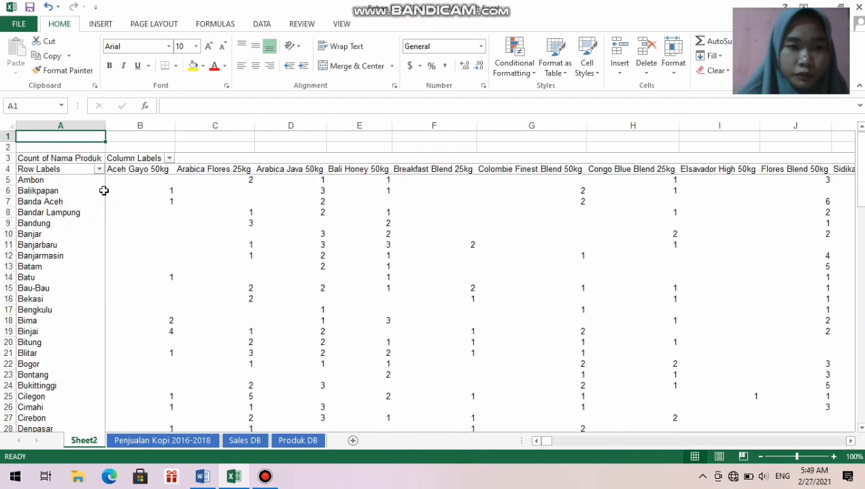
Examine the distribution report's product columns across to Grand Total and back to the city names.
{"action": "key", "text": "Right"}
{"action": "key", "text": "Right"}
{"action": "key", "text": "Right"}
{"action": "key", "text": "Right"}
{"action": "key", "text": "Right"}
{"action": "key", "text": "Right"}
{"action": "key", "text": "Right"}
{"action": "key", "text": "Right"}
{"action": "key", "text": "Right"}
{"action": "key", "text": "Right"}
{"action": "key", "text": "Right"}
{"action": "key", "text": "Right"}
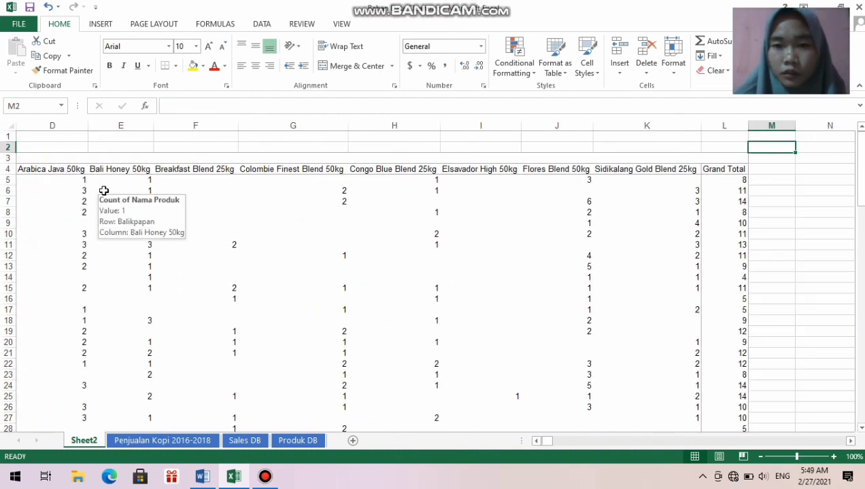
{"action": "key", "text": "Down"}
{"action": "key", "text": "Down"}
{"action": "key", "text": "Down"}
{"action": "key", "text": "Down"}
{"action": "key", "text": "Down"}
{"action": "key", "text": "Down"}
{"action": "key", "text": "Left"}
{"action": "key", "text": "Left"}
{"action": "key", "text": "Left"}
{"action": "key", "text": "Left"}
{"action": "key", "text": "Left"}
{"action": "key", "text": "Left"}
{"action": "key", "text": "Left"}
{"action": "key", "text": "Left"}
{"action": "key", "text": "Left"}
{"action": "key", "text": "Left"}
{"action": "key", "text": "Left"}
{"action": "key", "text": "Left"}
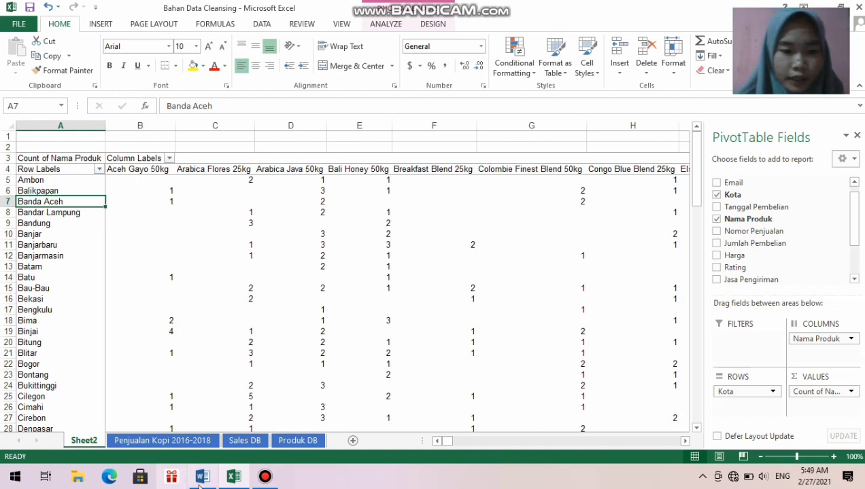
Check the Word assignment for the report that follows the city distribution and return to Excel.
{"action": "mouse_move", "coordinate": [201, 478]}
{"action": "left_click", "coordinate": [194, 423]}
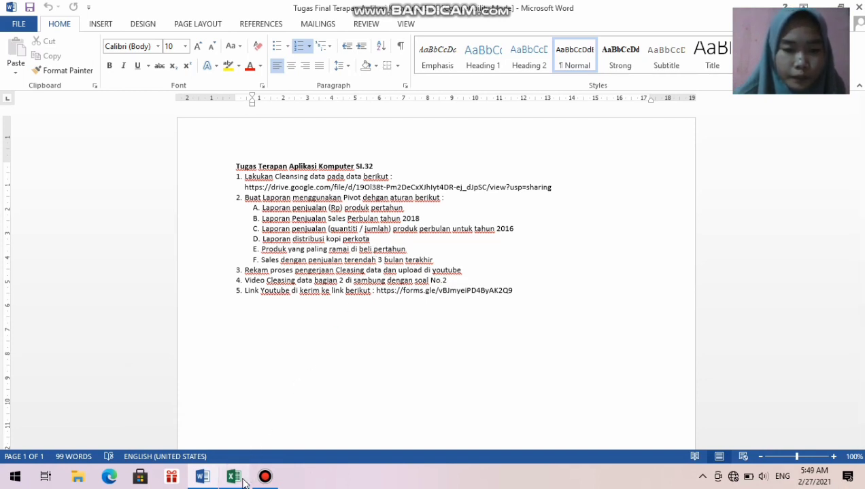
{"action": "mouse_move", "coordinate": [242, 478]}
{"action": "left_click", "coordinate": [236, 427]}
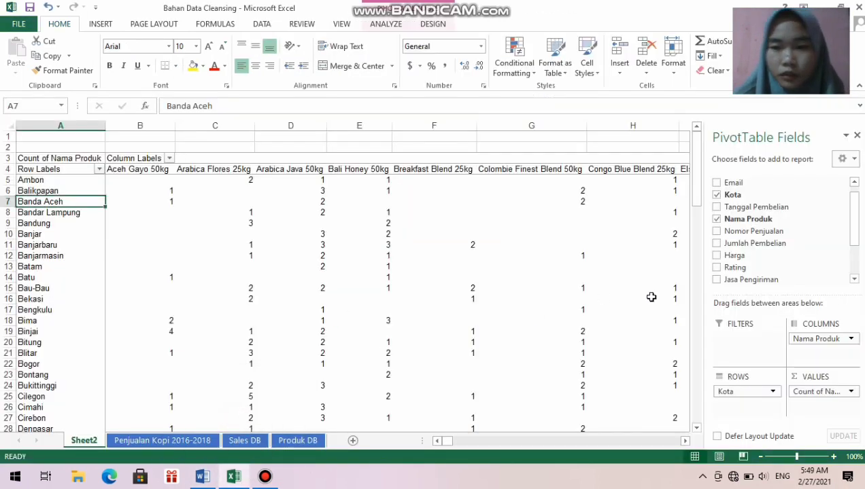
Empty the PivotTable layout by removing Kota, Count of Nama Produk and Nama Produk.
{"action": "left_click_drag", "start_coordinate": [739, 389], "coordinate": [699, 401]}
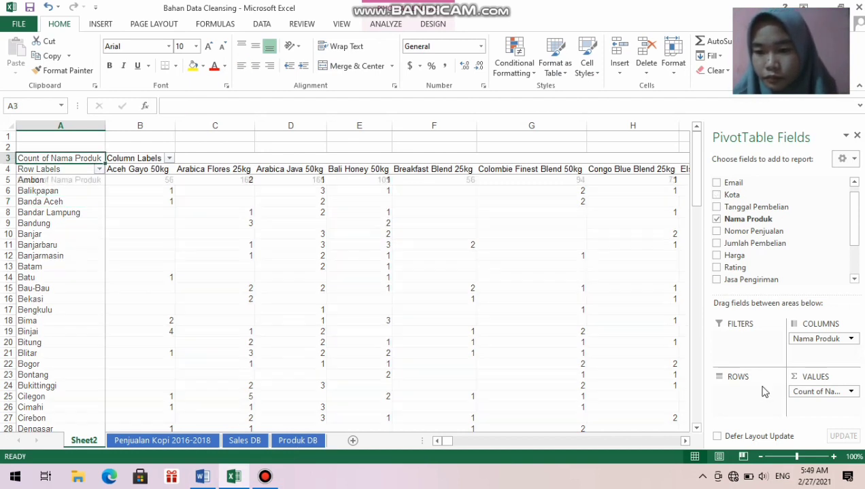
{"action": "left_click_drag", "start_coordinate": [796, 387], "coordinate": [580, 363]}
{"action": "left_click_drag", "start_coordinate": [793, 344], "coordinate": [550, 336]}
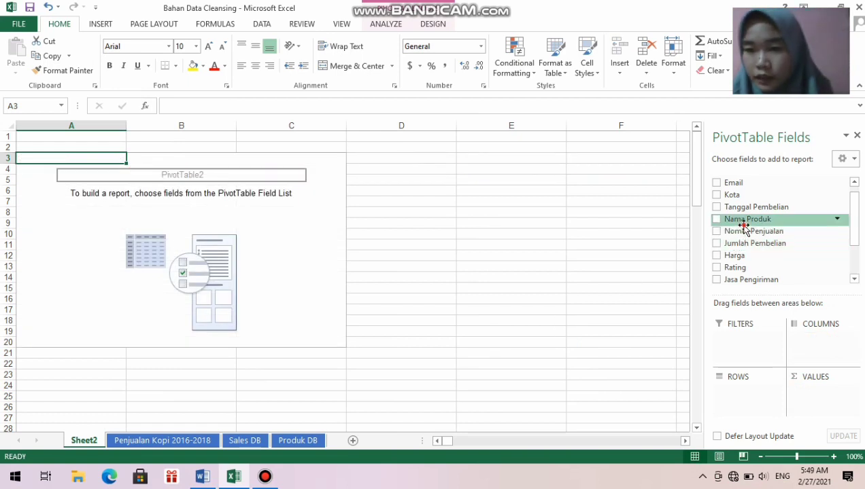
Build the PivotTable with Nama Produk as rows, Tanggal Pembelian as columns and Harga summed as values.
{"action": "left_click_drag", "start_coordinate": [741, 222], "coordinate": [742, 405]}
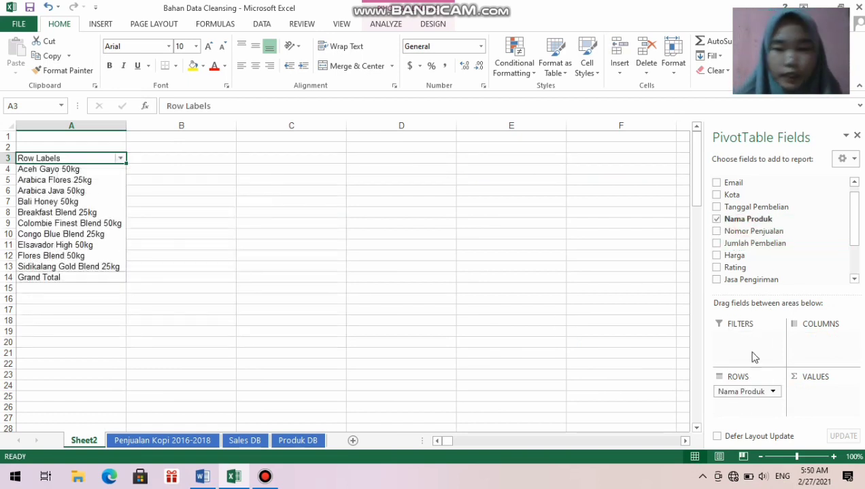
{"action": "left_click_drag", "start_coordinate": [757, 206], "coordinate": [826, 340]}
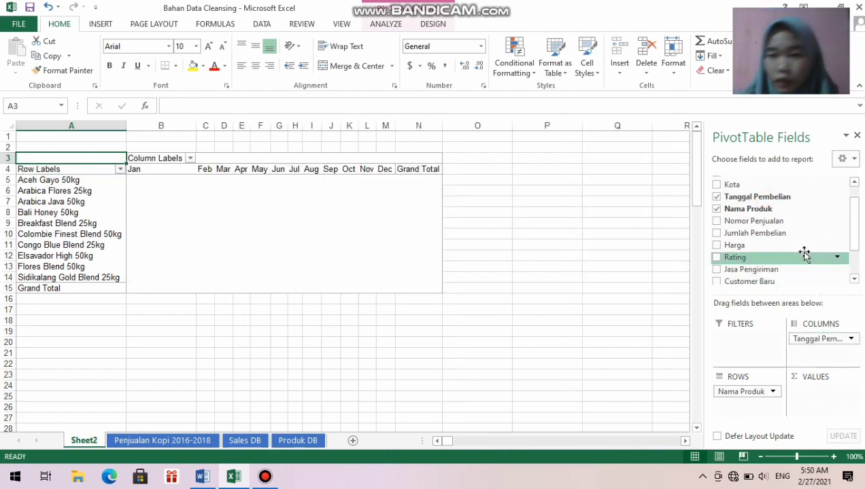
{"action": "left_click_drag", "start_coordinate": [855, 231], "coordinate": [856, 291]}
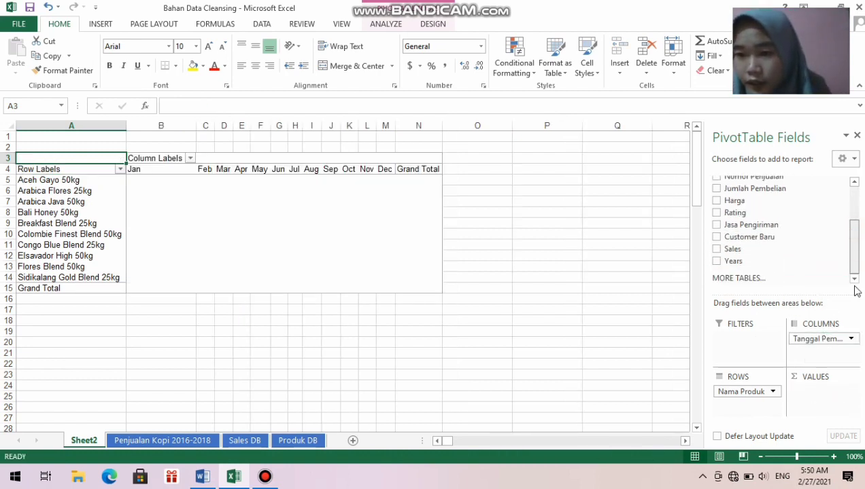
{"action": "left_click_drag", "start_coordinate": [851, 260], "coordinate": [852, 241]}
{"action": "left_click_drag", "start_coordinate": [783, 246], "coordinate": [833, 412]}
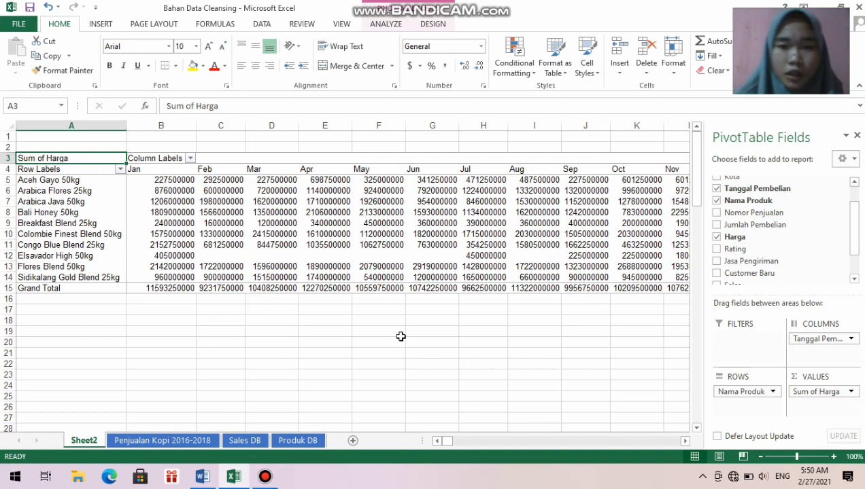
Check the Word assignment for the most purchased products per year requirement and return to Excel.
{"action": "key", "text": "Right"}
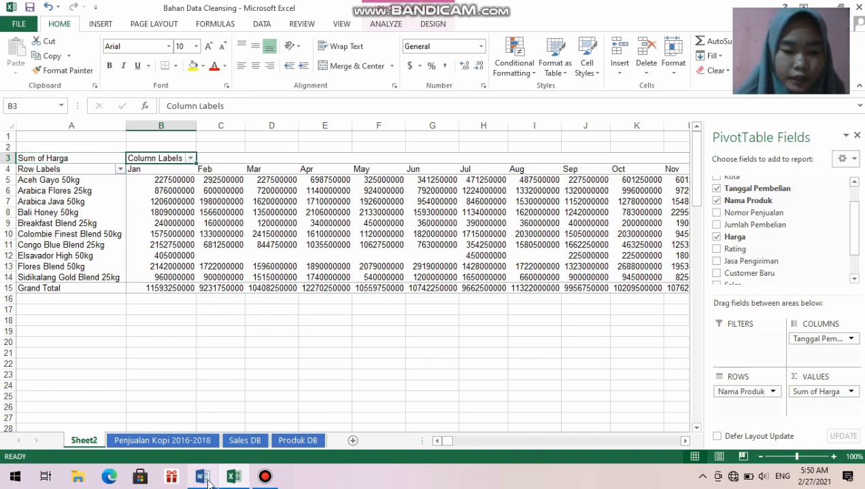
{"action": "mouse_move", "coordinate": [206, 478]}
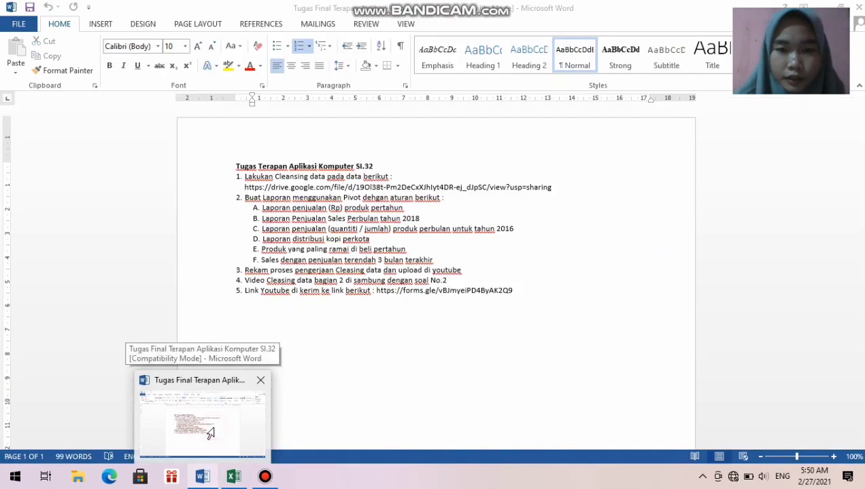
{"action": "left_click", "coordinate": [215, 432]}
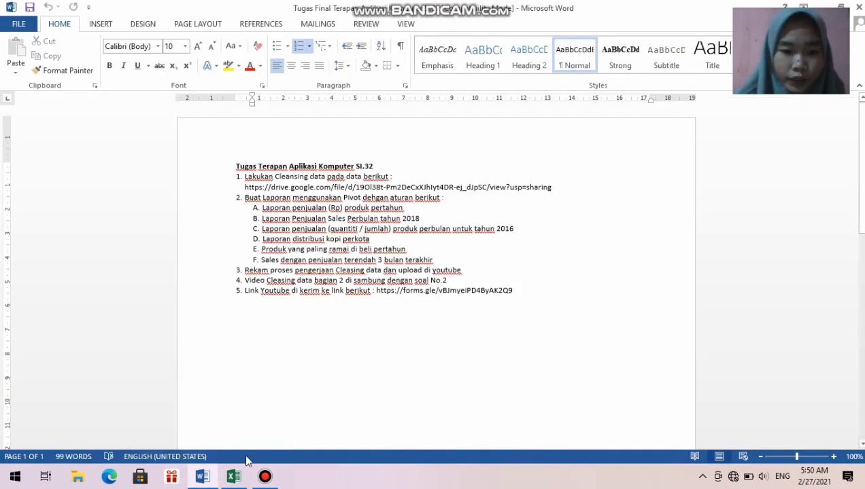
{"action": "mouse_move", "coordinate": [233, 477]}
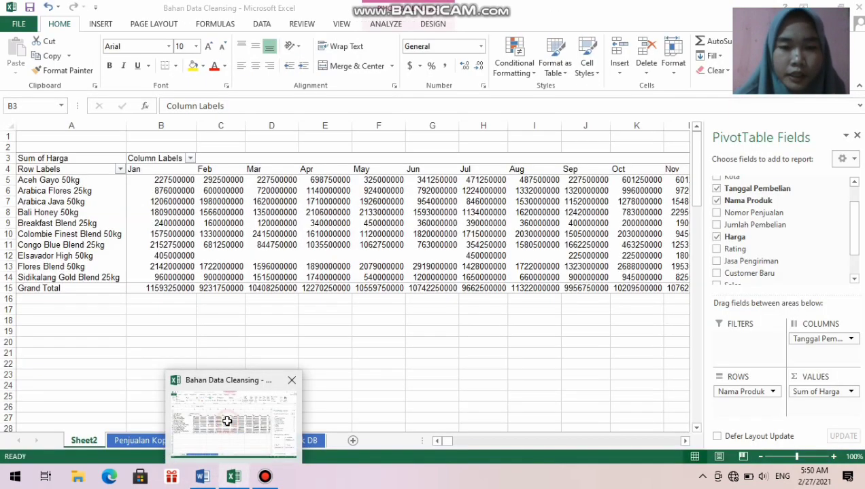
{"action": "left_click", "coordinate": [228, 421]}
Group the PivotTable's Tanggal Pembelian columns by Years only, excluding Months.
{"action": "right_click", "coordinate": [157, 175]}
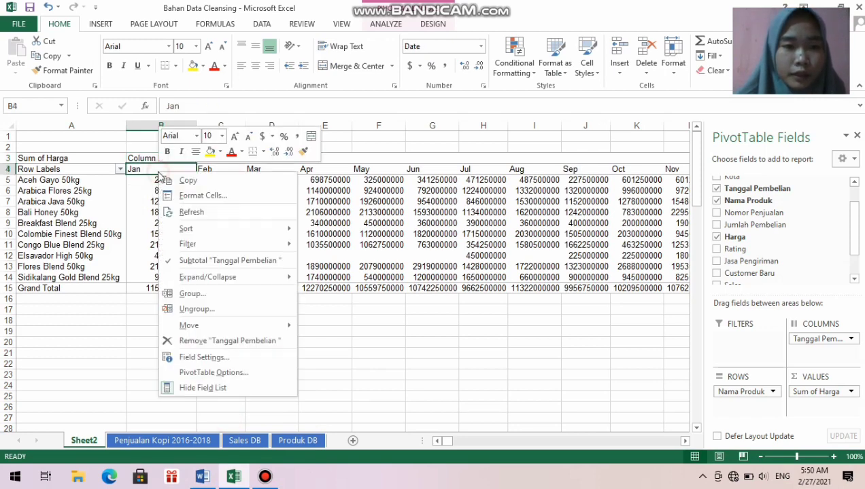
{"action": "left_click", "coordinate": [200, 297]}
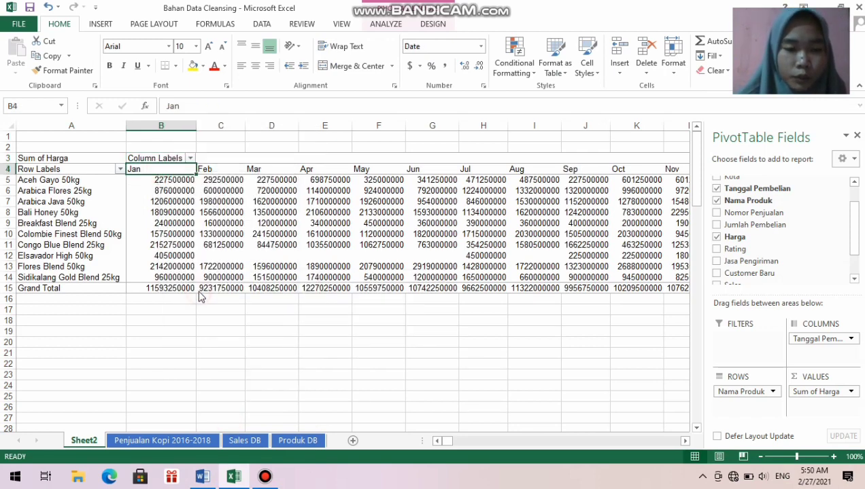
{"action": "left_click", "coordinate": [170, 305]}
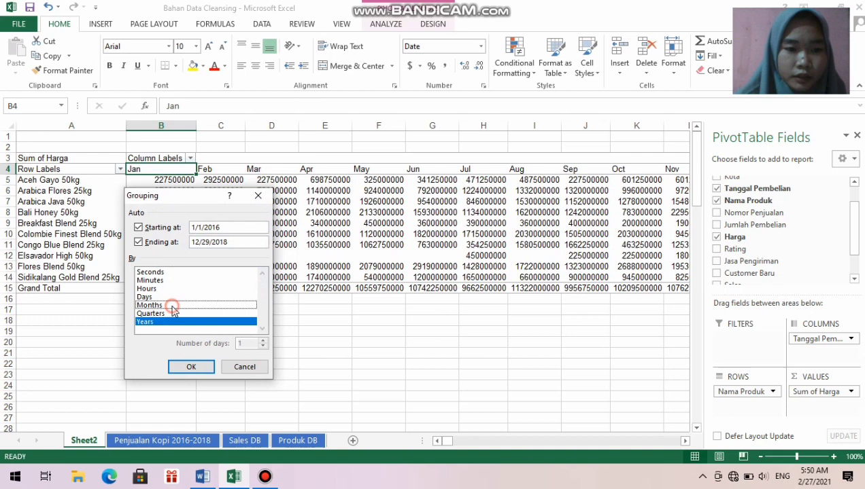
{"action": "left_click", "coordinate": [185, 367]}
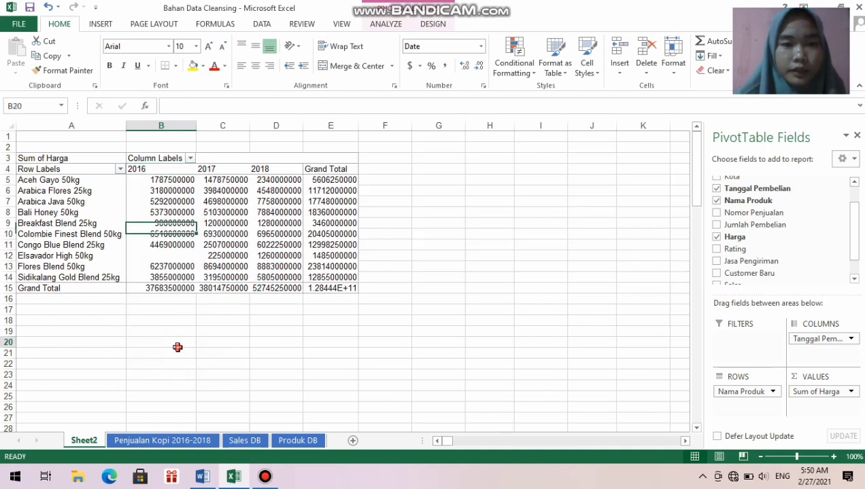
{"action": "left_click", "coordinate": [177, 344]}
{"action": "left_click", "coordinate": [276, 214]}
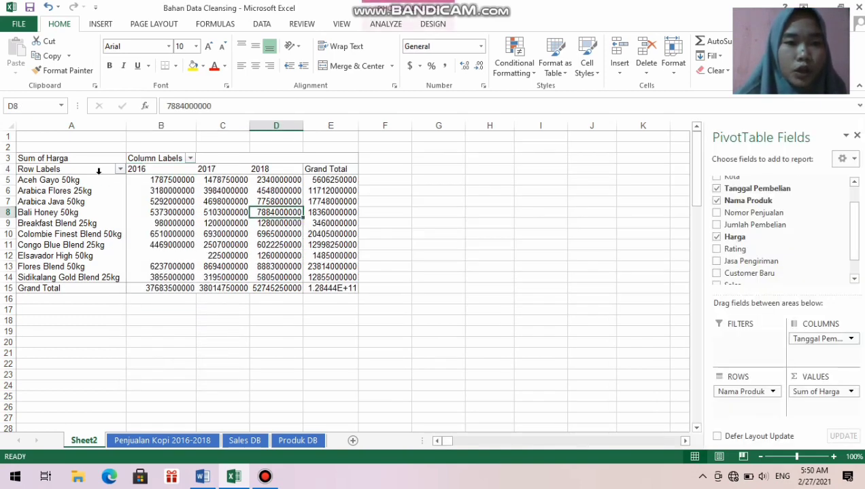
Copy the yearly product PivotTable report and paste it at cell B3 of a new worksheet.
{"action": "left_click", "coordinate": [74, 159]}
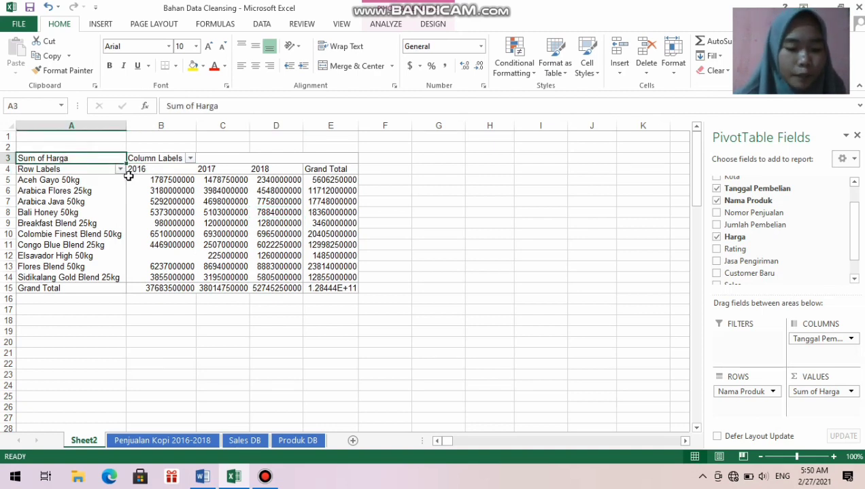
{"action": "mouse_move", "coordinate": [129, 176]}
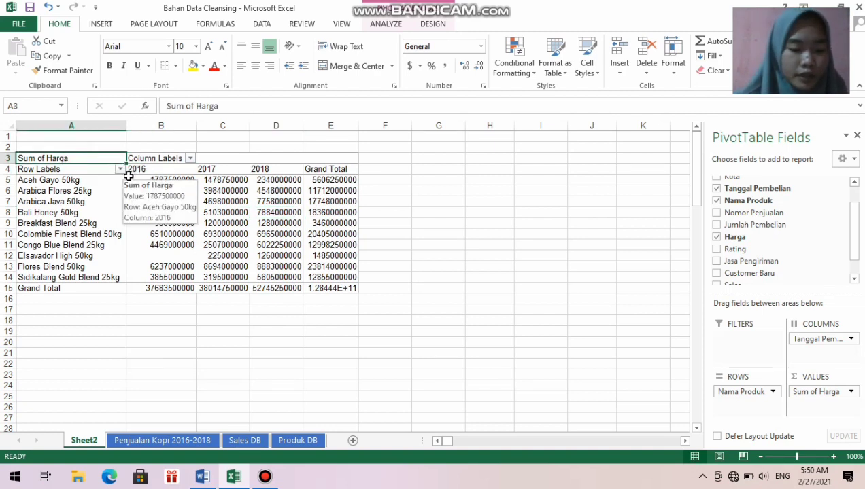
{"action": "left_click", "coordinate": [66, 156]}
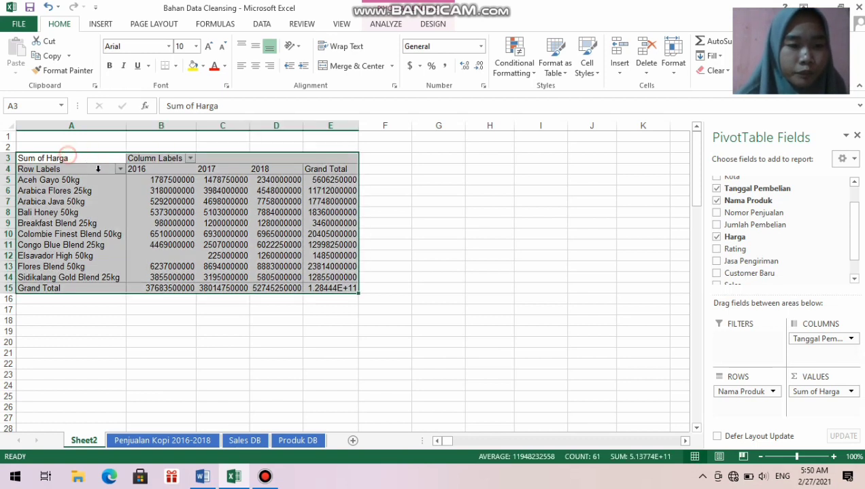
{"action": "right_click", "coordinate": [156, 212]}
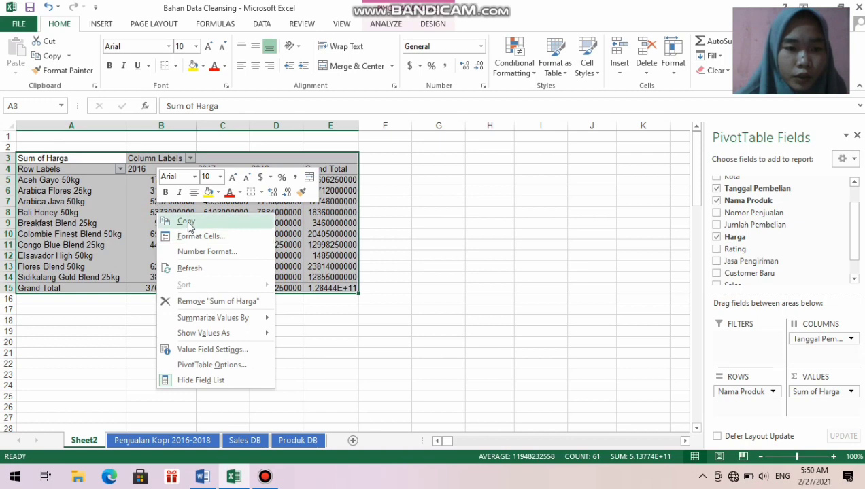
{"action": "left_click", "coordinate": [188, 225]}
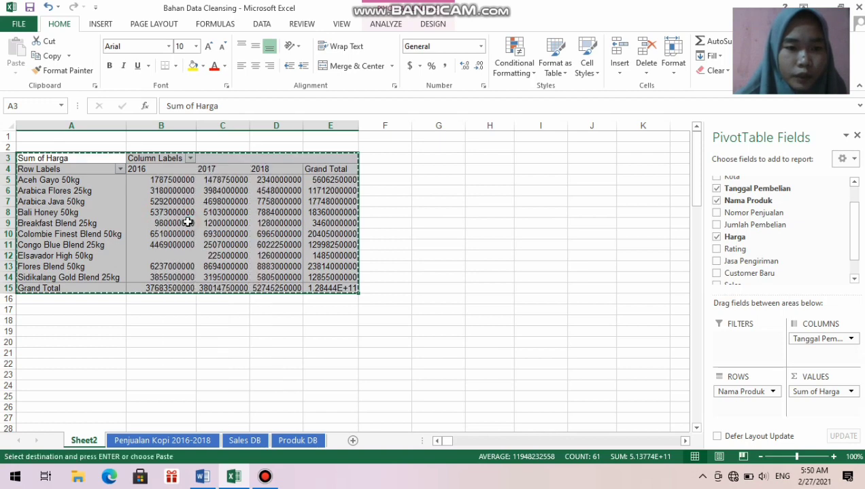
{"action": "left_click", "coordinate": [353, 441]}
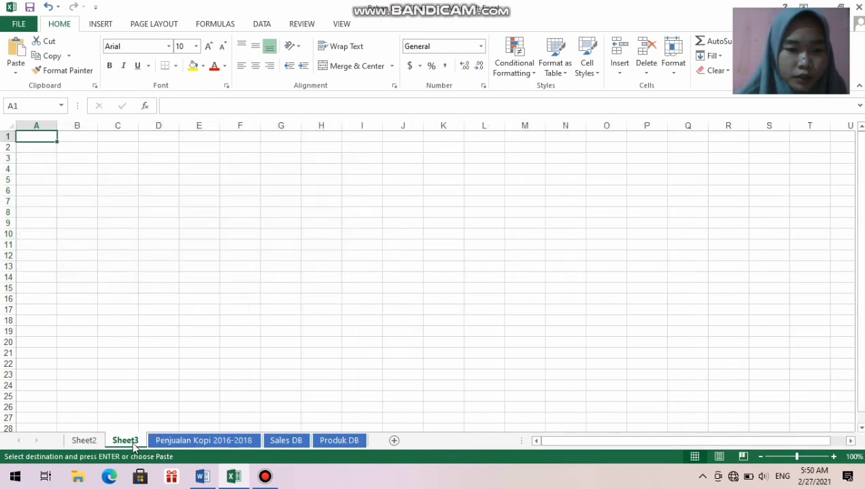
{"action": "right_click", "coordinate": [75, 155]}
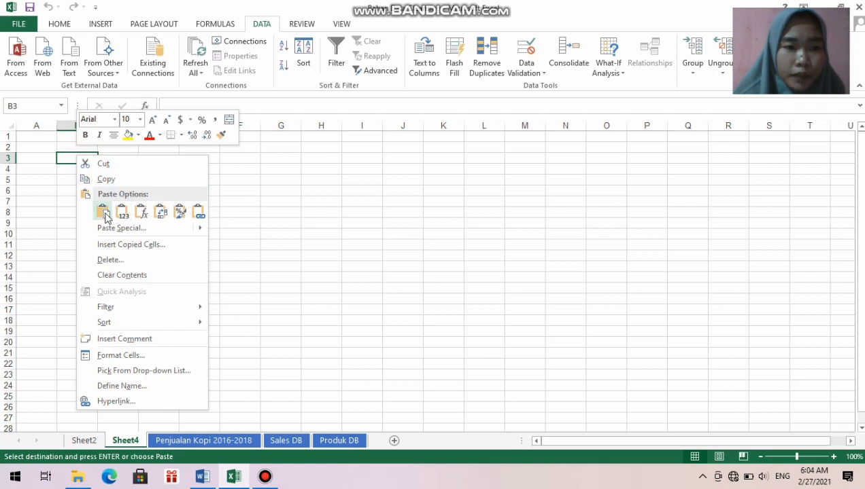
{"action": "left_click", "coordinate": [105, 213]}
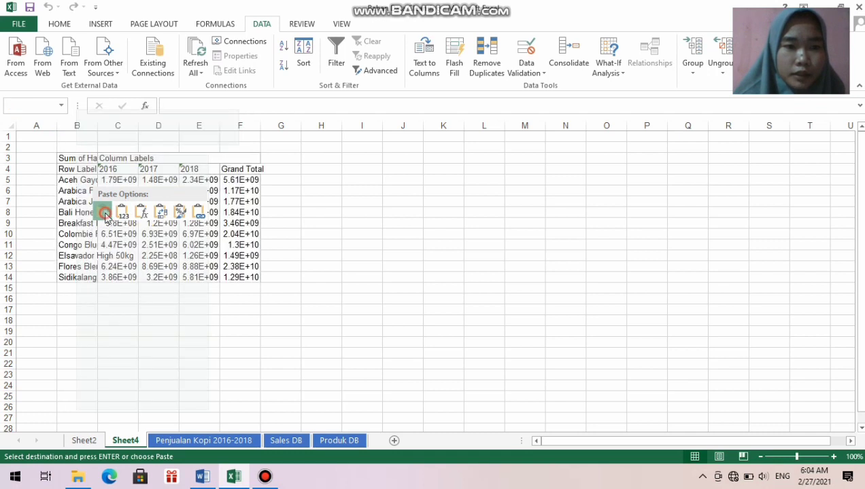
{"action": "left_click", "coordinate": [105, 213]}
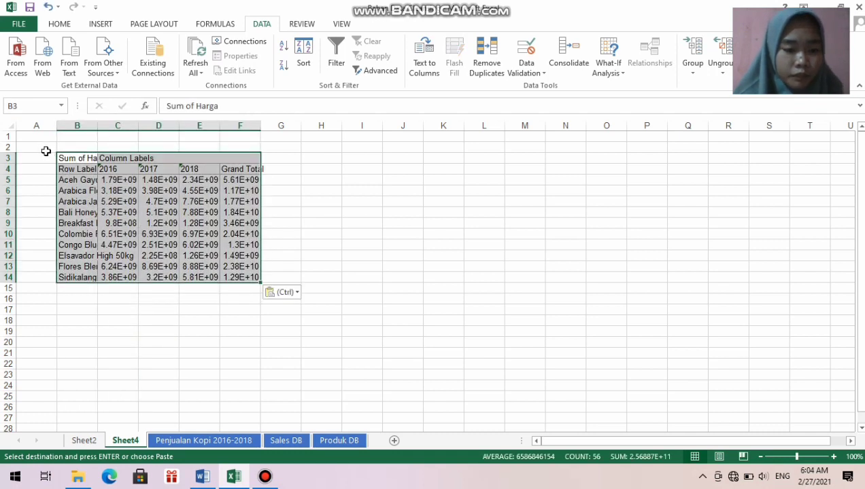
Widen columns B through F of the pasted report to fit the full product names and sales figures.
{"action": "left_click", "coordinate": [48, 178]}
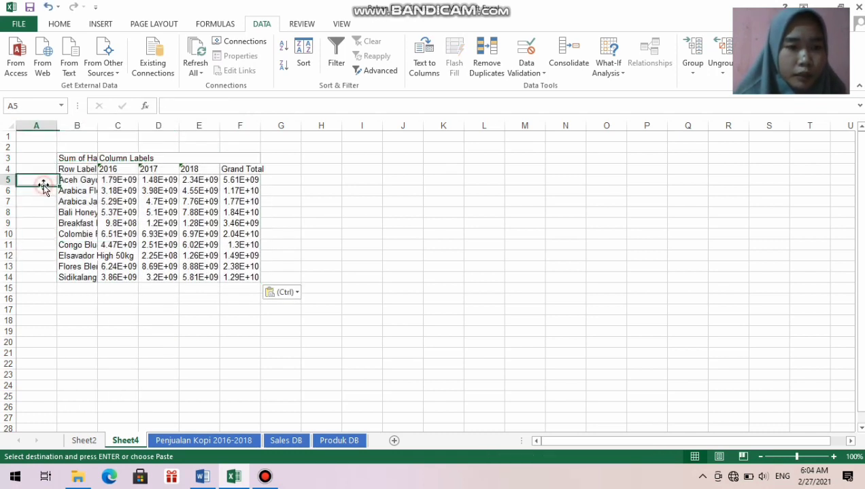
{"action": "left_click", "coordinate": [82, 168]}
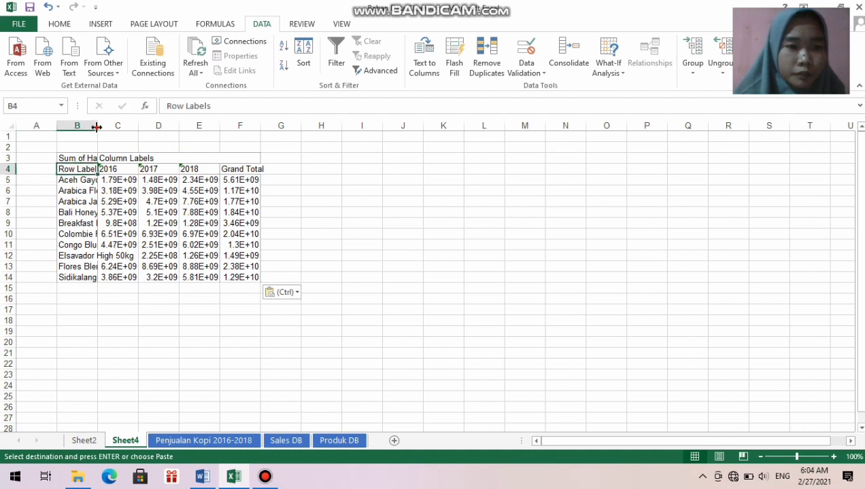
{"action": "left_click_drag", "start_coordinate": [96, 127], "coordinate": [483, 126]}
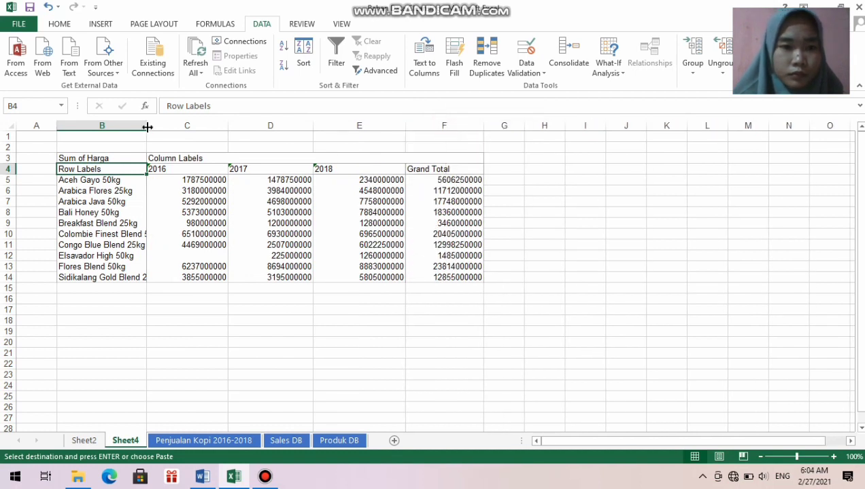
{"action": "left_click_drag", "start_coordinate": [146, 127], "coordinate": [178, 129]}
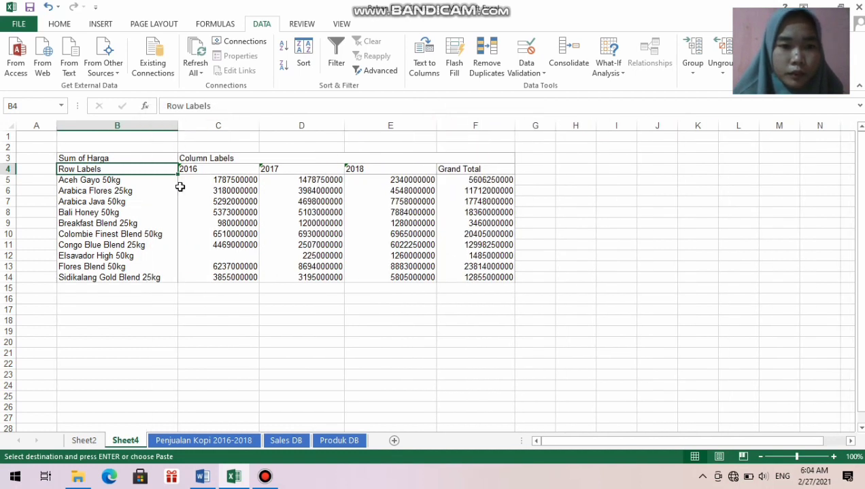
{"action": "left_click", "coordinate": [190, 300]}
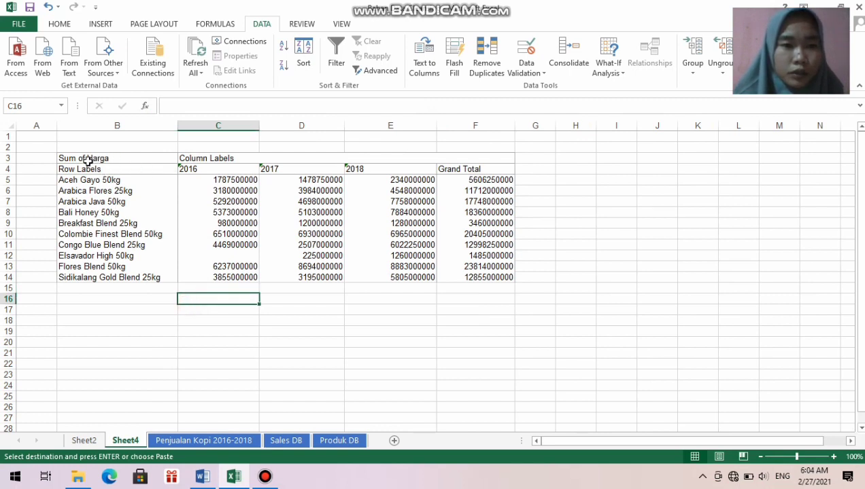
Sort the range B3:F14 by the values in Column F from Largest to Smallest.
{"action": "left_click_drag", "start_coordinate": [78, 162], "coordinate": [489, 277]}
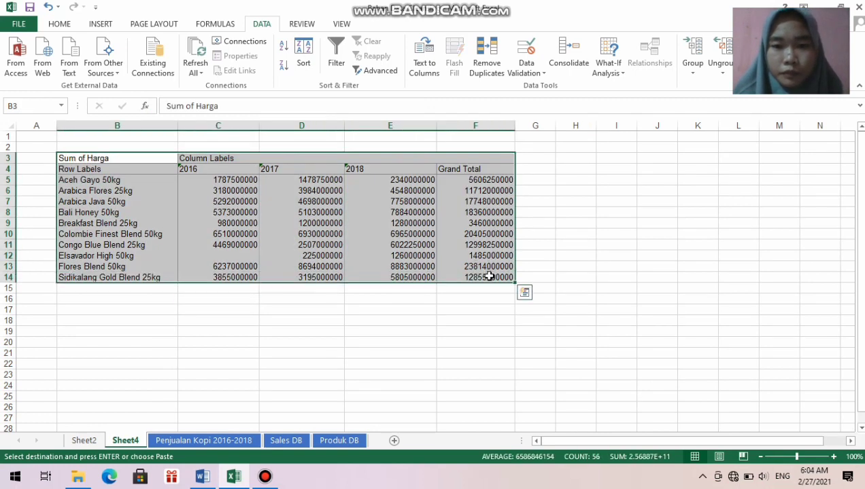
{"action": "left_click", "coordinate": [303, 57]}
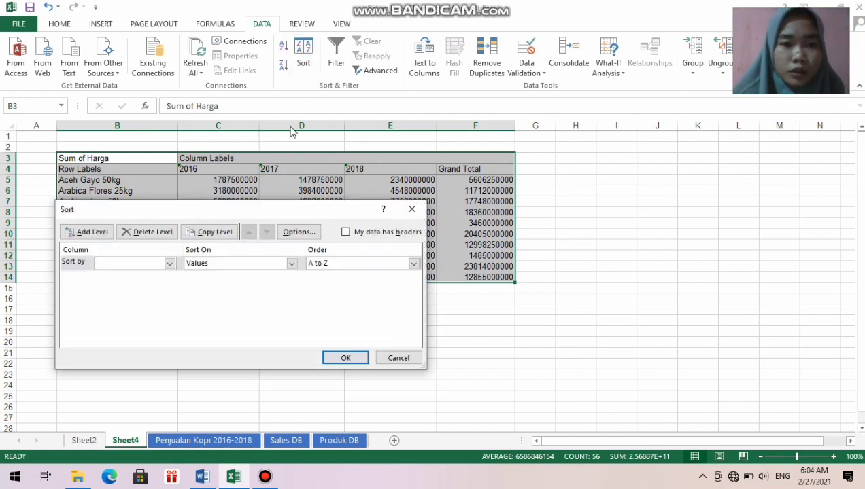
{"action": "left_click", "coordinate": [170, 263]}
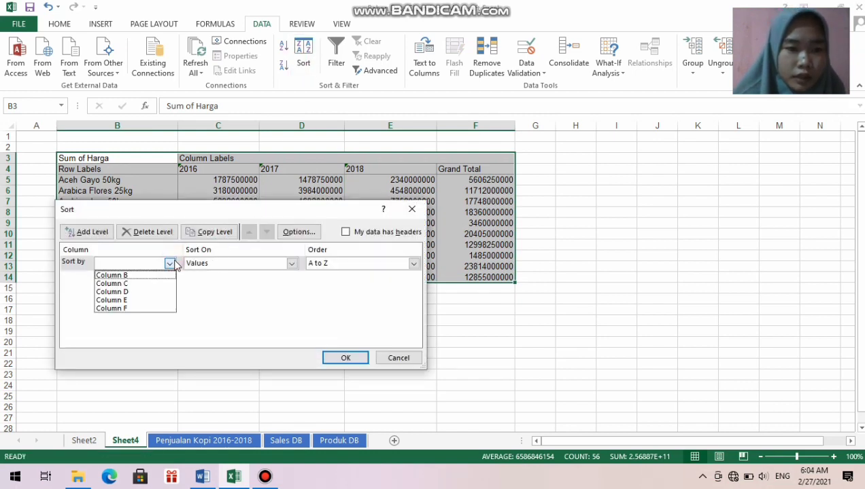
{"action": "left_click", "coordinate": [134, 309]}
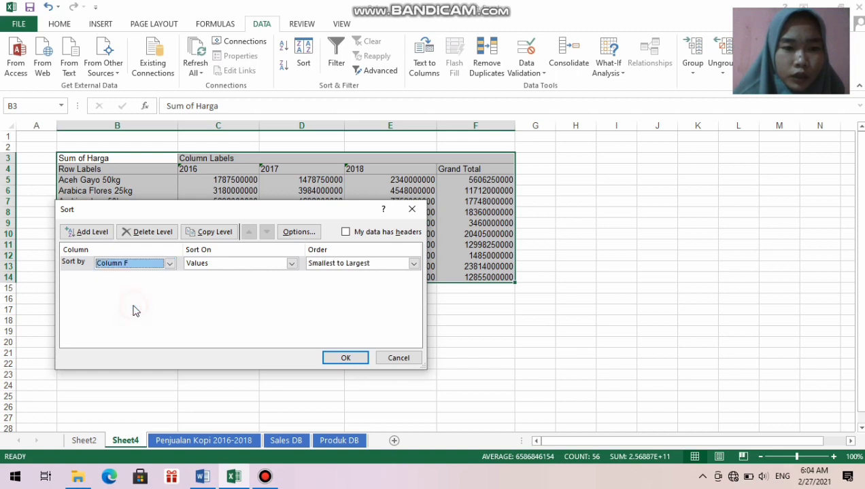
{"action": "left_click", "coordinate": [414, 264]}
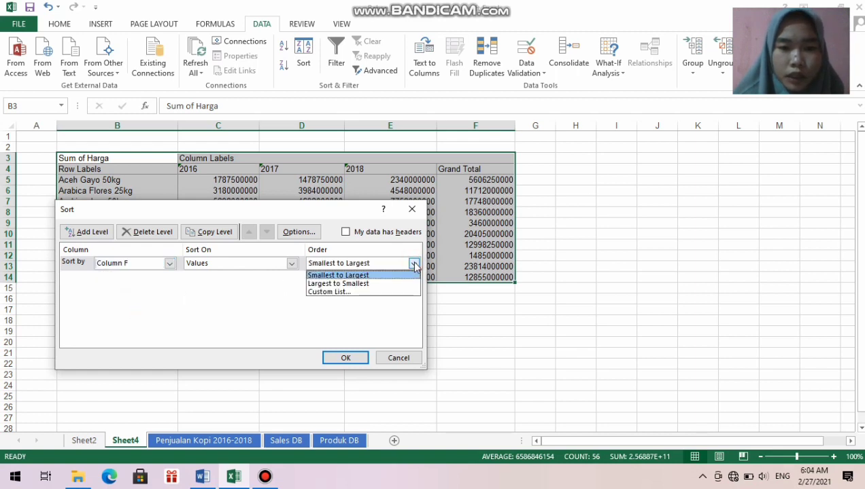
{"action": "left_click", "coordinate": [340, 283]}
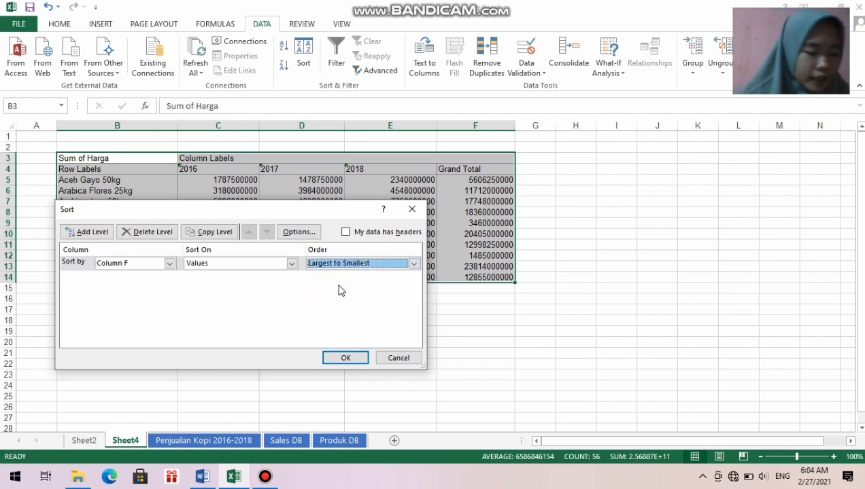
{"action": "left_click", "coordinate": [345, 359]}
{"action": "left_click", "coordinate": [527, 233]}
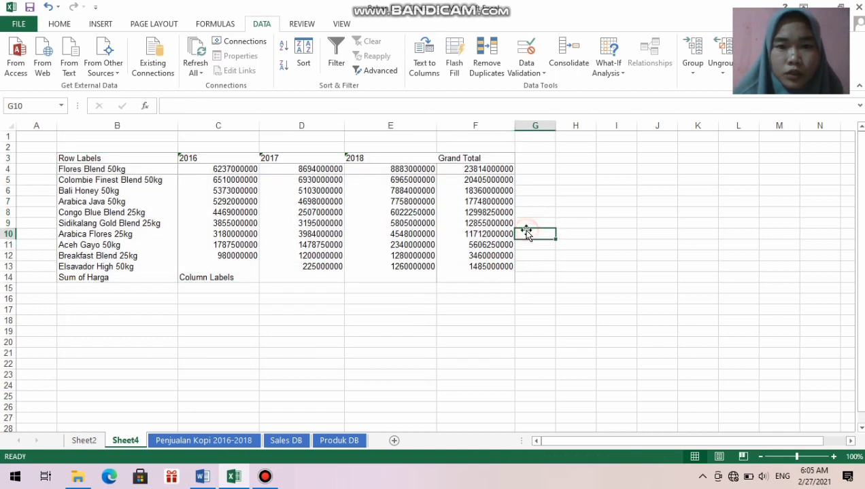
{"action": "left_click", "coordinate": [527, 160]}
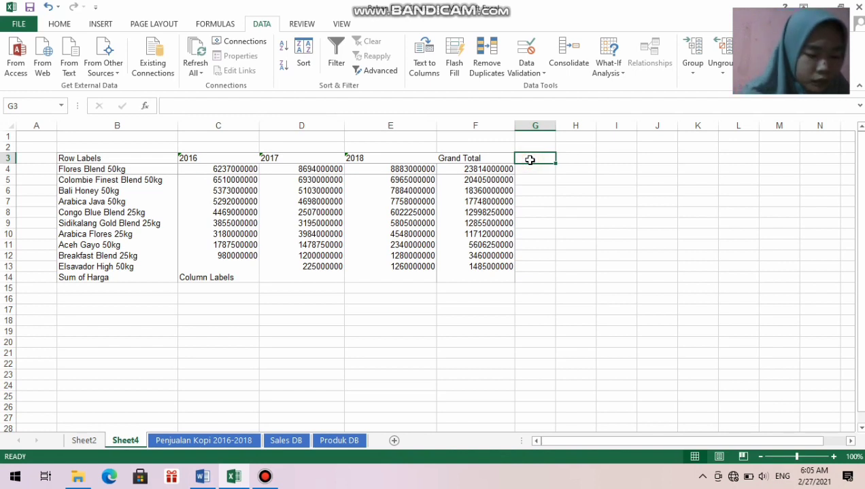
Fill G4:G14 beside the sorted product report with a rank series from 1 to 11.
{"action": "type", "text": "1"}
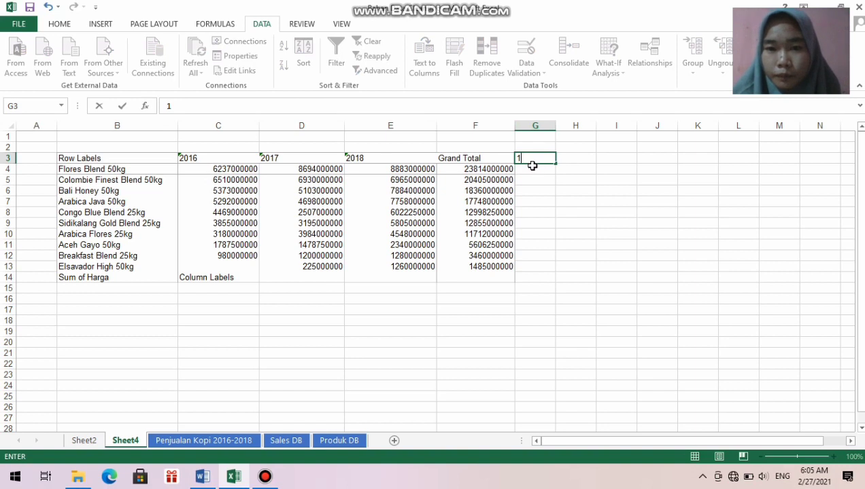
{"action": "key", "text": "Return"}
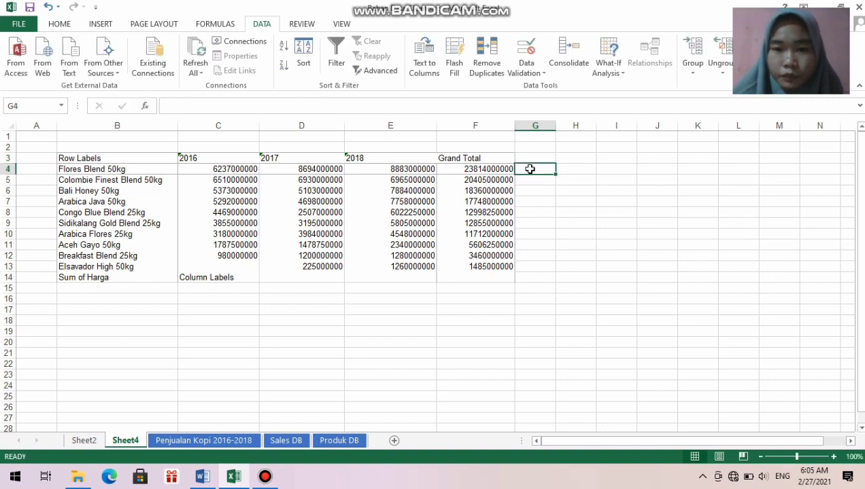
{"action": "type", "text": "1"}
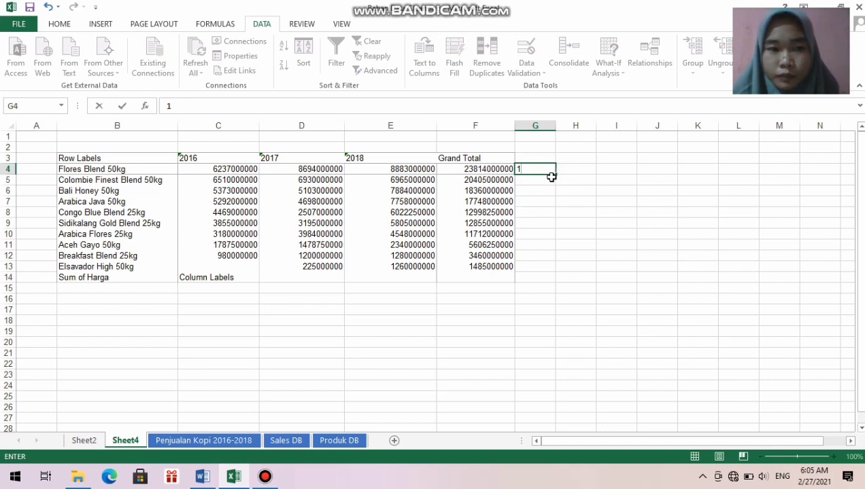
{"action": "double_click", "coordinate": [555, 174]}
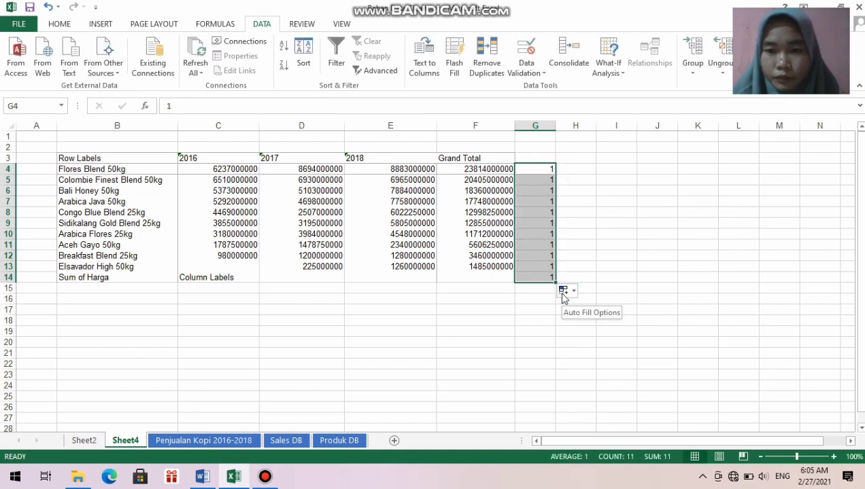
{"action": "left_click", "coordinate": [563, 292]}
{"action": "left_click", "coordinate": [595, 322]}
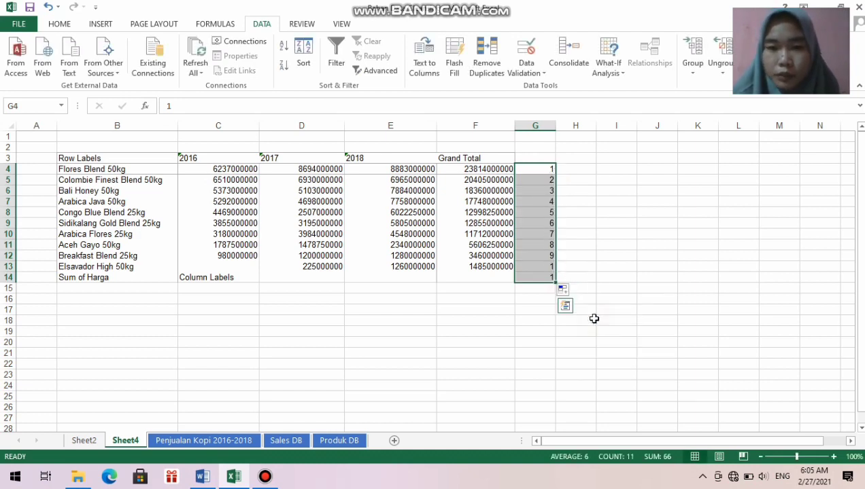
{"action": "left_click", "coordinate": [490, 301]}
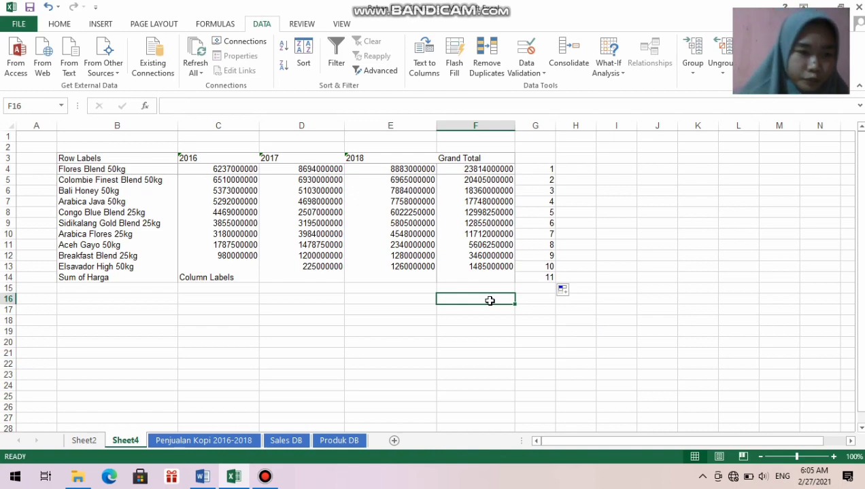
{"action": "left_click", "coordinate": [288, 232]}
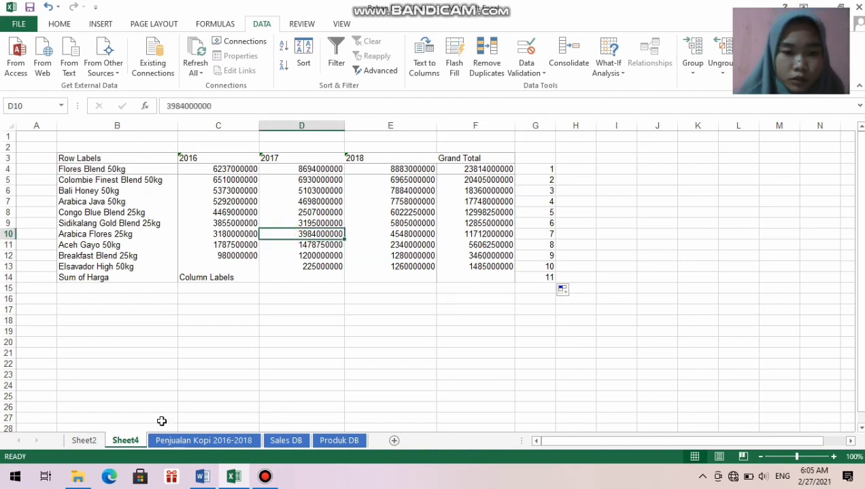
Check the assignment list in Word, and remove Nama Produk, Sum of Harga and Tanggal Pembelian from the PivotTable on Sheet2.
{"action": "left_click", "coordinate": [84, 440]}
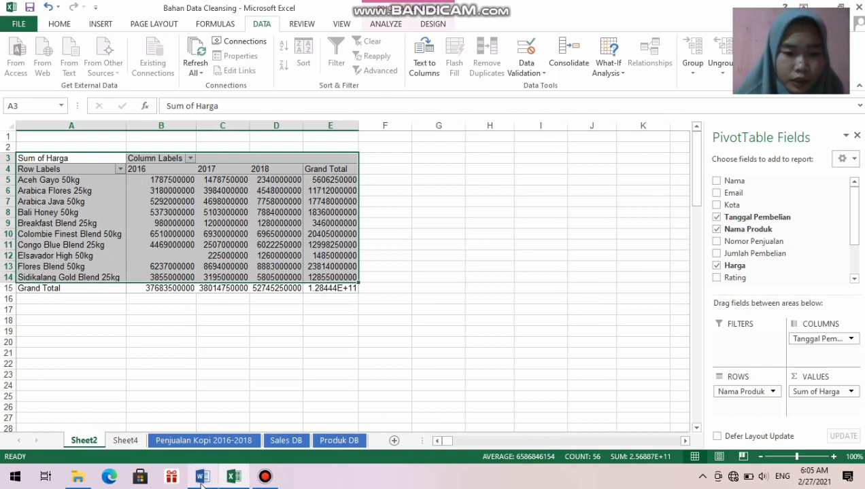
{"action": "left_click", "coordinate": [208, 413]}
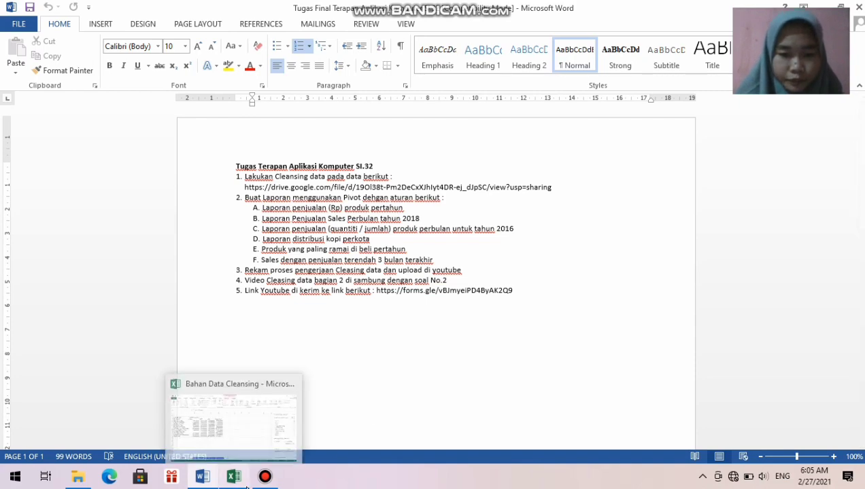
{"action": "left_click", "coordinate": [241, 423]}
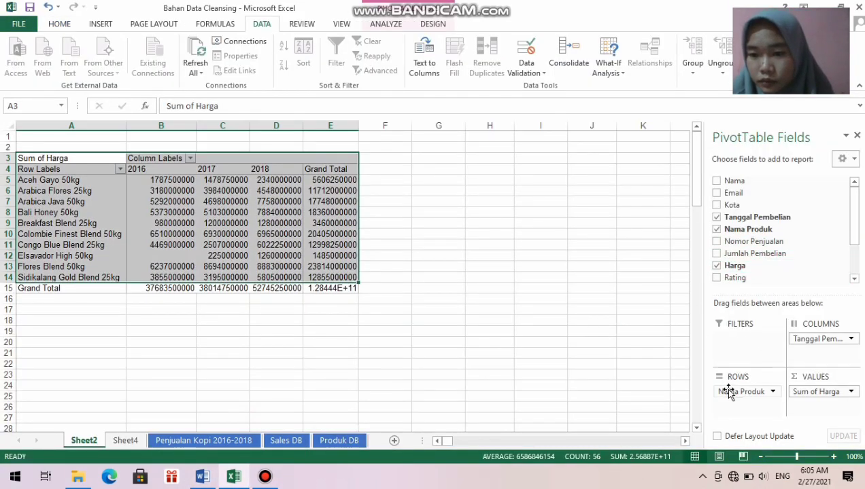
{"action": "left_click_drag", "start_coordinate": [730, 391], "coordinate": [592, 385]}
{"action": "left_click_drag", "start_coordinate": [822, 393], "coordinate": [624, 362]}
{"action": "left_click_drag", "start_coordinate": [824, 340], "coordinate": [616, 345]}
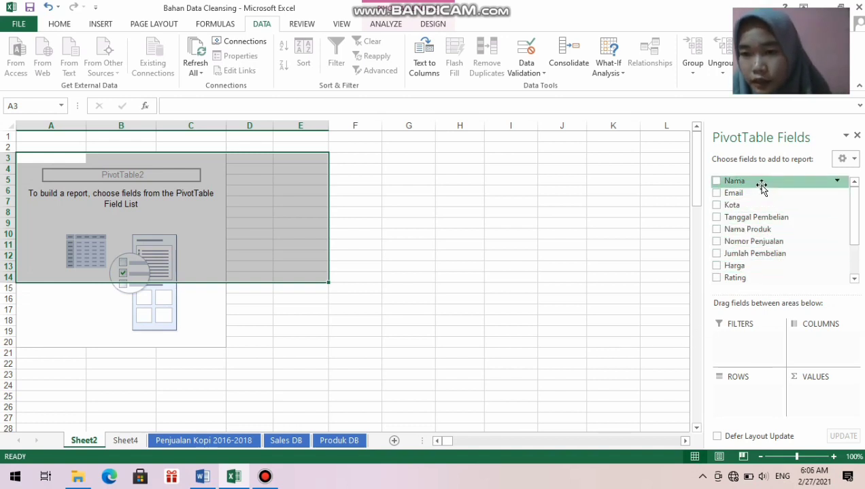
Build the PivotTable with Nama in Rows, Tanggal Pembelian in Columns and Sum of Harga in Values.
{"action": "left_click_drag", "start_coordinate": [855, 212], "coordinate": [734, 401]}
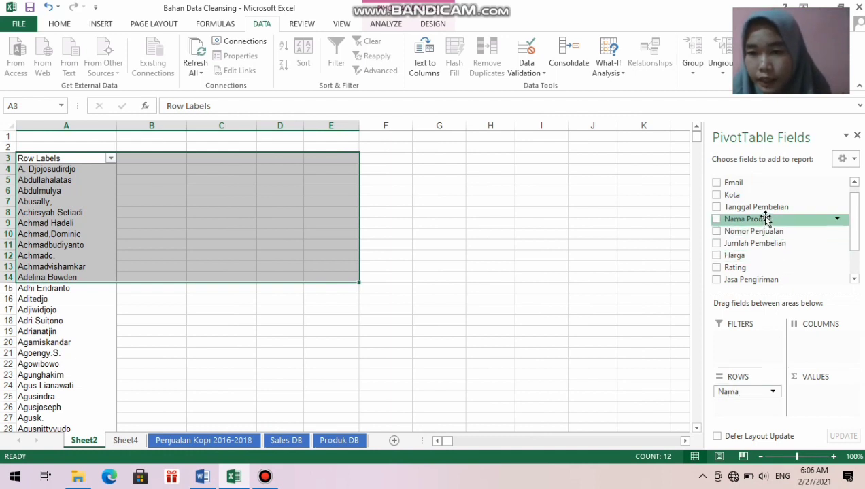
{"action": "left_click_drag", "start_coordinate": [758, 207], "coordinate": [799, 342]}
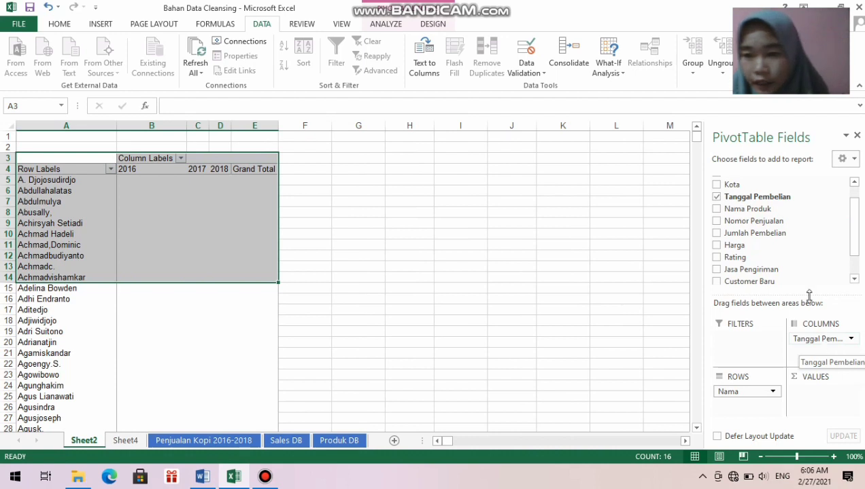
{"action": "left_click_drag", "start_coordinate": [753, 250], "coordinate": [817, 399]}
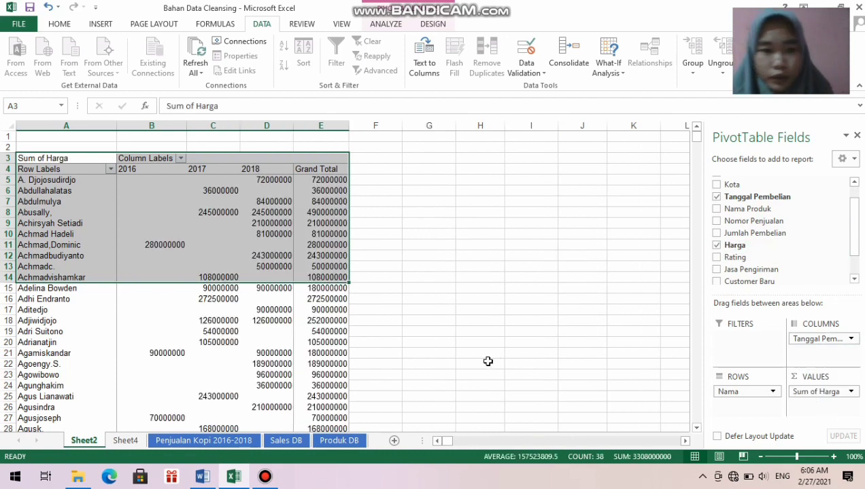
Examine the yearly Harga totals listed per Nama in the PivotTable.
{"action": "left_click", "coordinate": [427, 291]}
{"action": "left_click", "coordinate": [235, 213]}
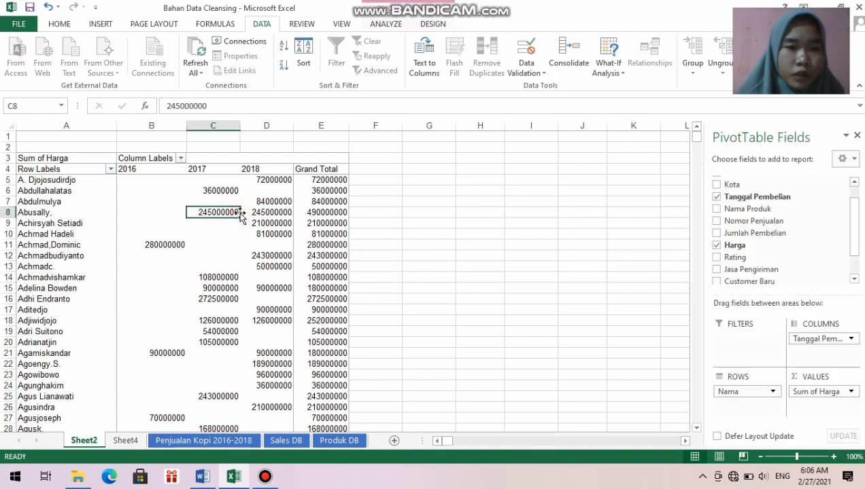
{"action": "left_click", "coordinate": [69, 171]}
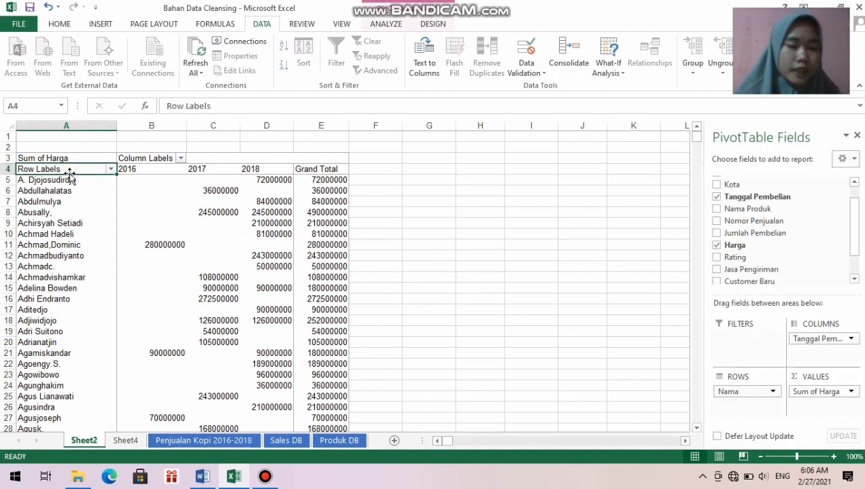
{"action": "left_click", "coordinate": [113, 180]}
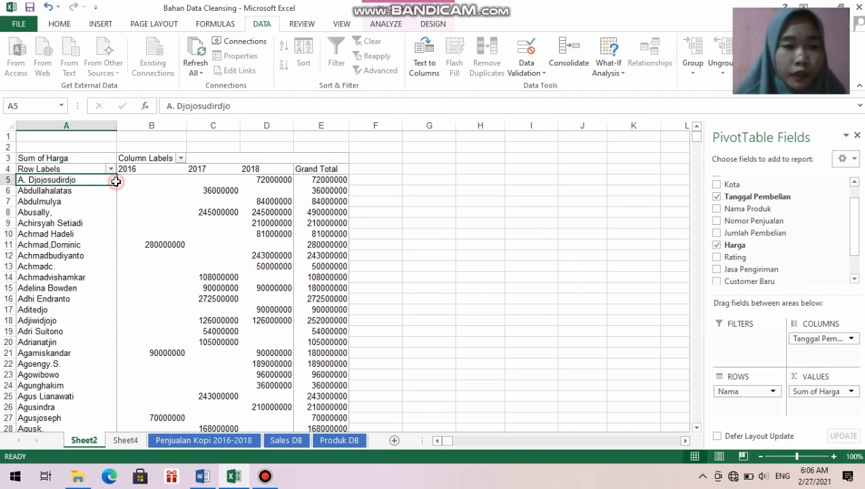
{"action": "left_click_drag", "start_coordinate": [77, 168], "coordinate": [284, 245]}
{"action": "left_click_drag", "start_coordinate": [315, 338], "coordinate": [328, 197]}
{"action": "left_click", "coordinate": [414, 228]}
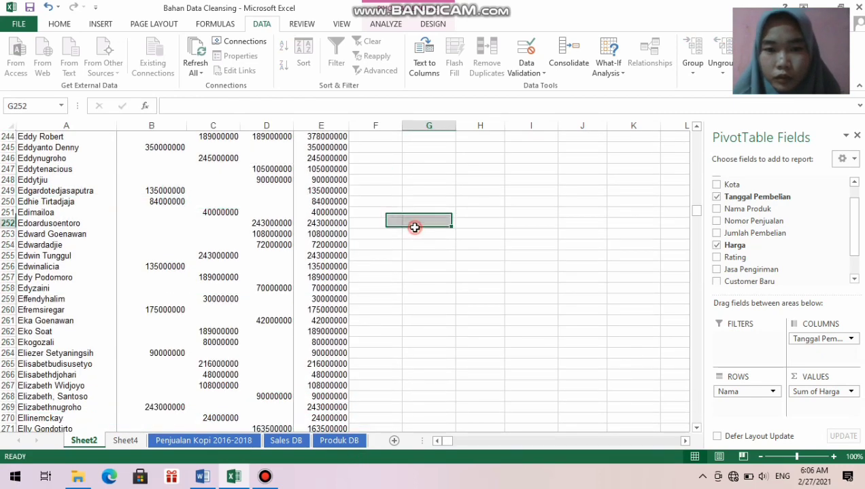
{"action": "left_click", "coordinate": [222, 275]}
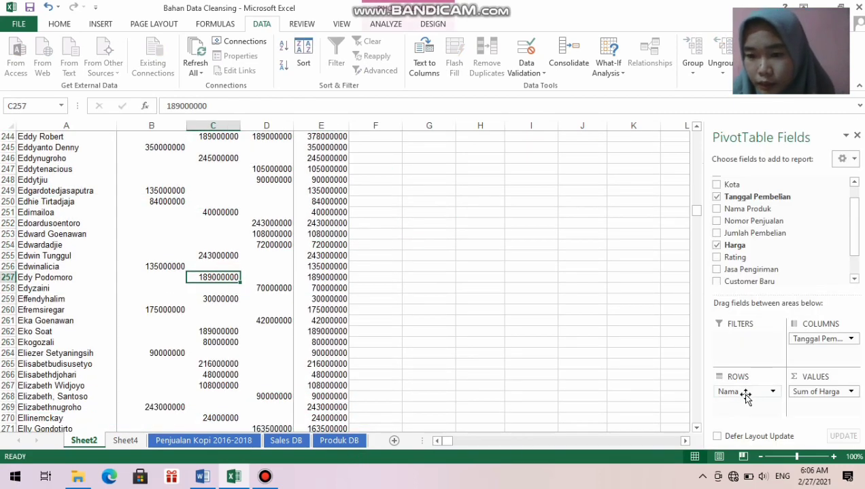
Replace Nama with the Sales field in the PivotTable's Rows.
{"action": "left_click_drag", "start_coordinate": [743, 393], "coordinate": [605, 373]}
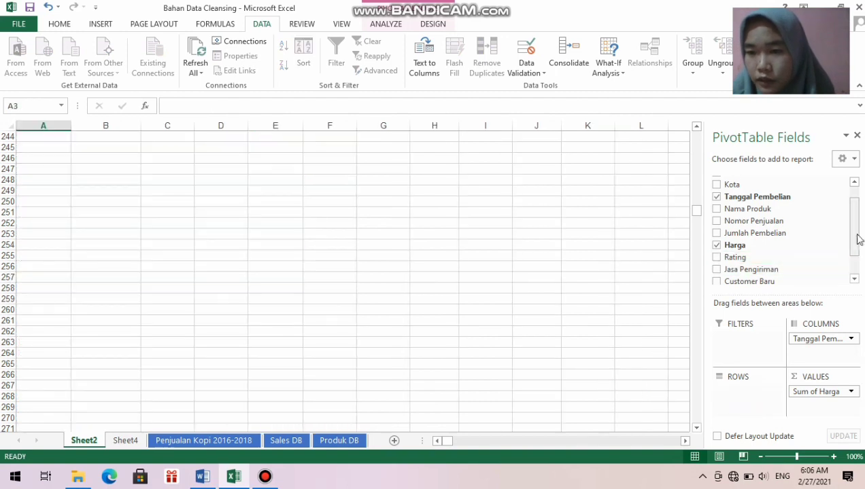
{"action": "left_click", "coordinate": [855, 278]}
{"action": "left_click_drag", "start_coordinate": [747, 260], "coordinate": [741, 417]}
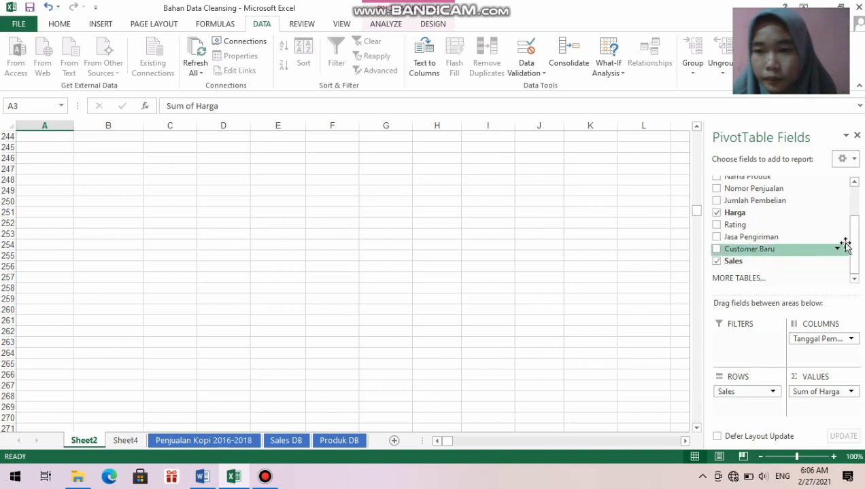
{"action": "left_click_drag", "start_coordinate": [852, 243], "coordinate": [854, 189]}
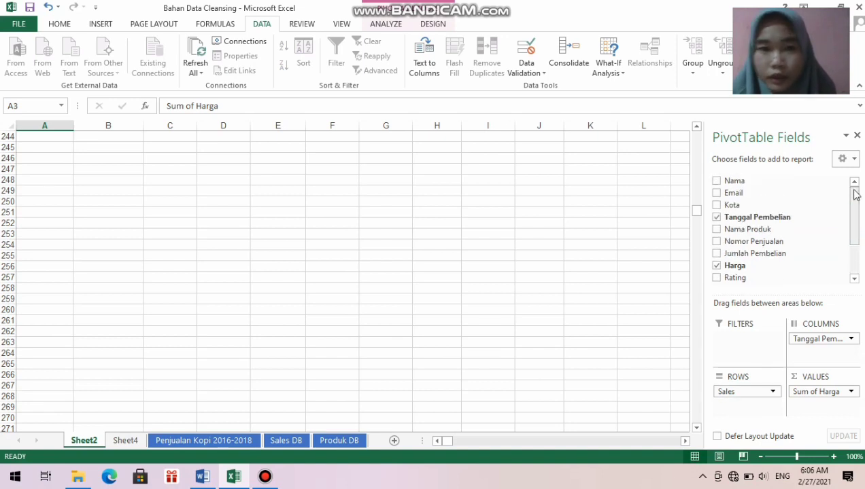
{"action": "left_click", "coordinate": [385, 331]}
Review the yearly totals per salesperson on Sheet2, glancing at the ranked product report on Sheet4.
{"action": "left_click", "coordinate": [129, 441]}
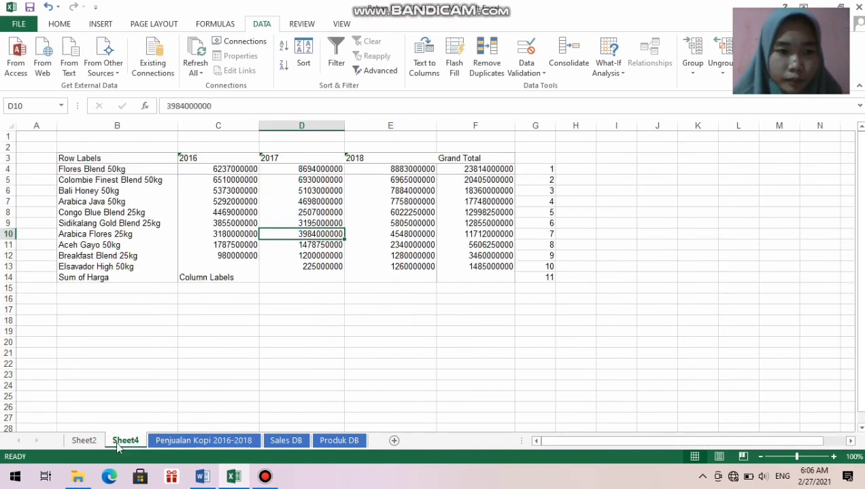
{"action": "left_click", "coordinate": [80, 442]}
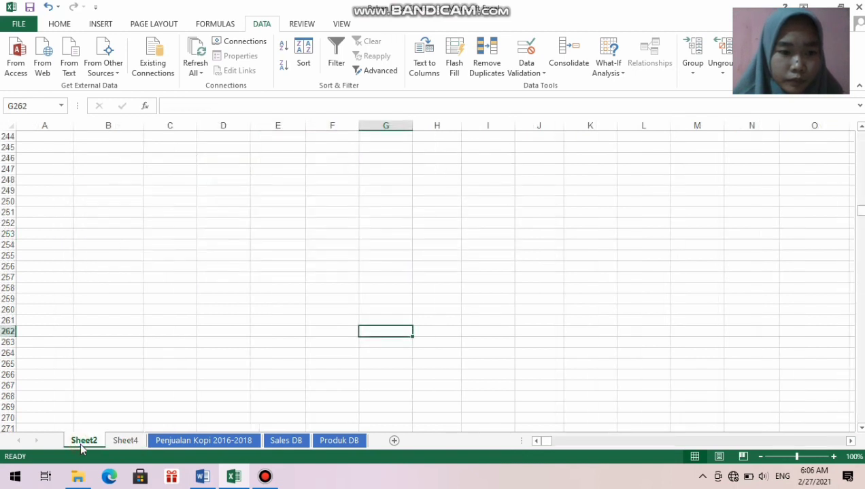
{"action": "left_click", "coordinate": [108, 320]}
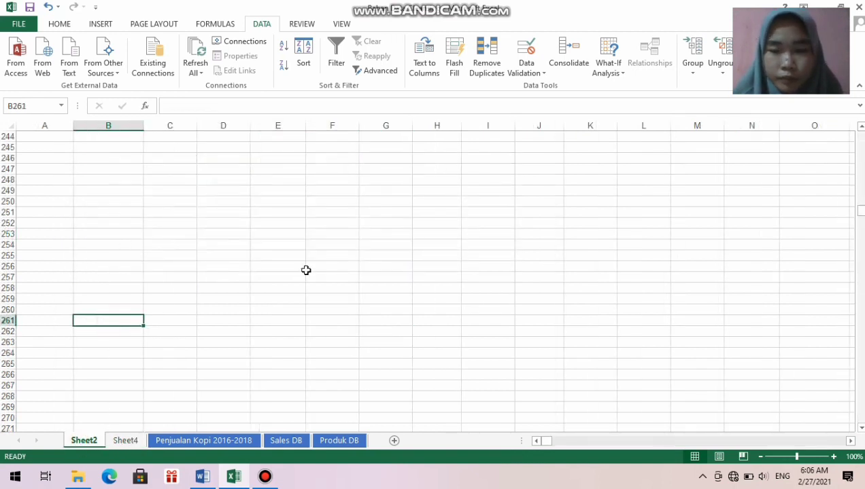
{"action": "left_click_drag", "start_coordinate": [860, 212], "coordinate": [860, 136]}
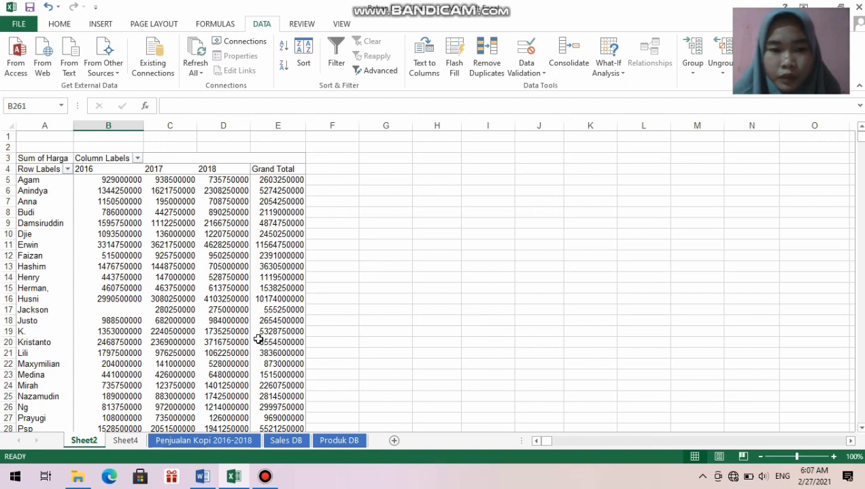
{"action": "left_click", "coordinate": [72, 191]}
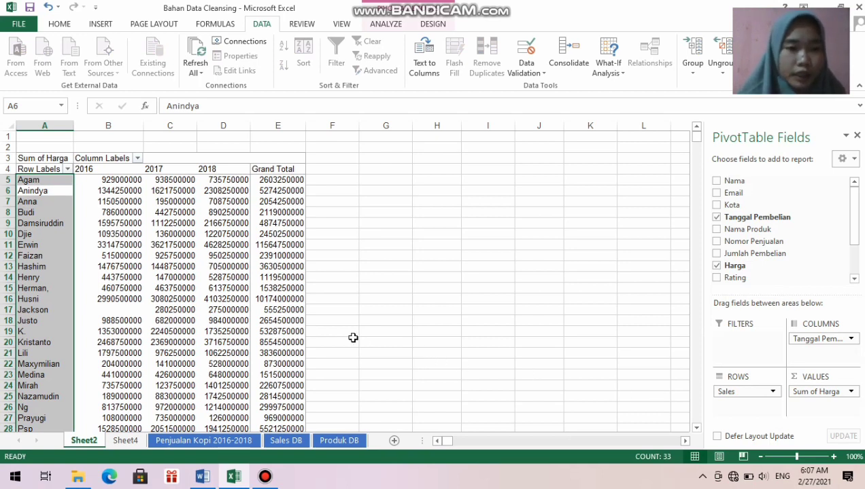
{"action": "left_click_drag", "start_coordinate": [133, 205], "coordinate": [42, 171]}
{"action": "left_click", "coordinate": [41, 171]}
{"action": "double_click", "coordinate": [41, 170]}
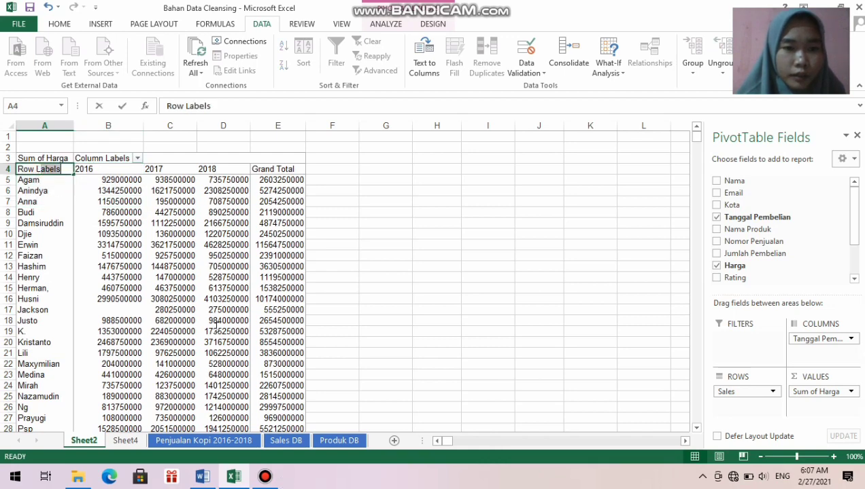
{"action": "left_click", "coordinate": [90, 200]}
Copy the PivotTable range A4:E37 without its grand total row and paste it at cell A1 of a new worksheet.
{"action": "left_click_drag", "start_coordinate": [54, 171], "coordinate": [287, 403]}
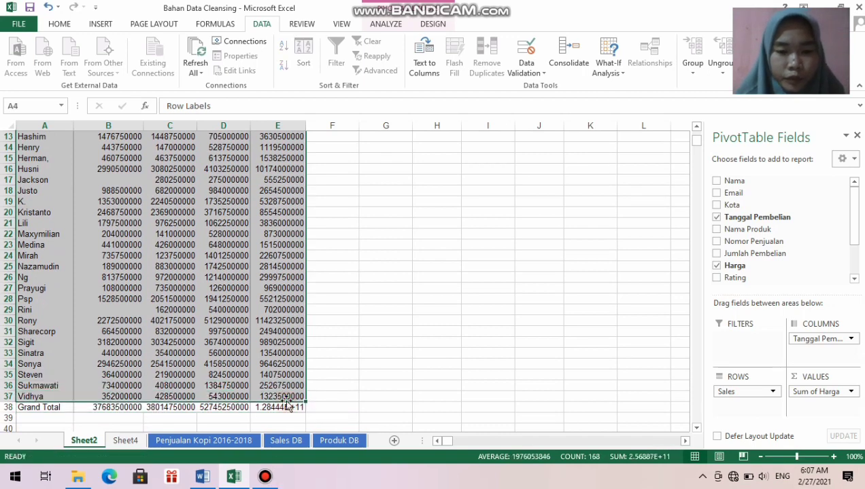
{"action": "right_click", "coordinate": [275, 189]}
{"action": "left_click", "coordinate": [305, 198]}
{"action": "scroll", "coordinate": [315, 198], "scroll_direction": "up", "scroll_amount": 4}
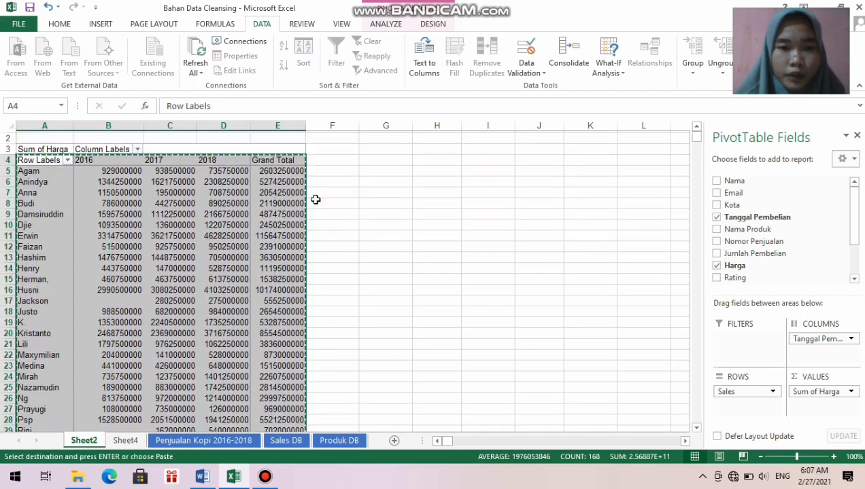
{"action": "left_click", "coordinate": [392, 440]}
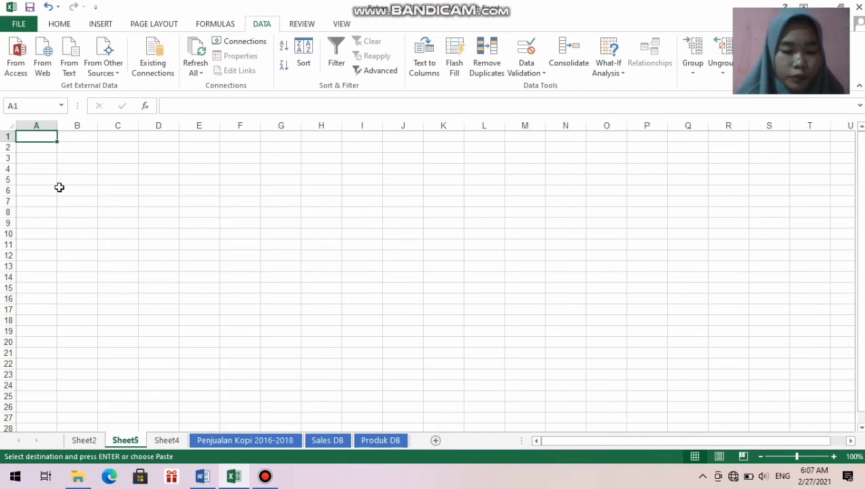
{"action": "right_click", "coordinate": [43, 138]}
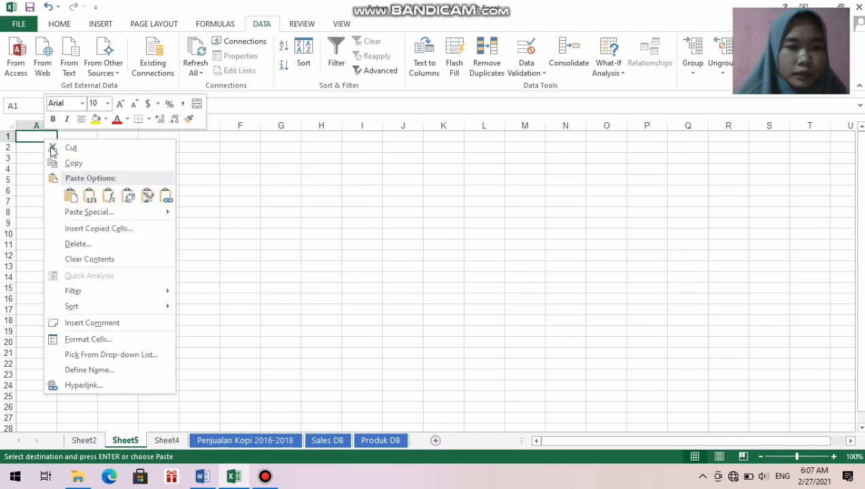
{"action": "left_click", "coordinate": [70, 196]}
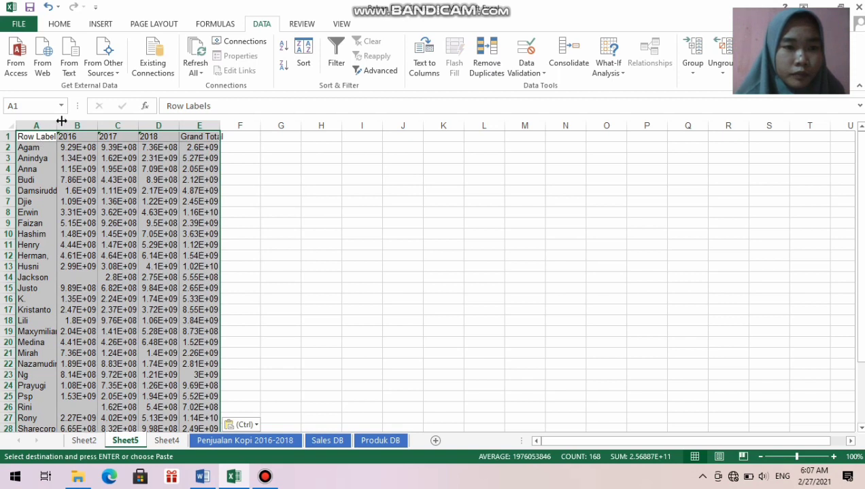
Widen columns A through E of the pasted sales report to show the full names and figures.
{"action": "left_click_drag", "start_coordinate": [61, 121], "coordinate": [186, 123]}
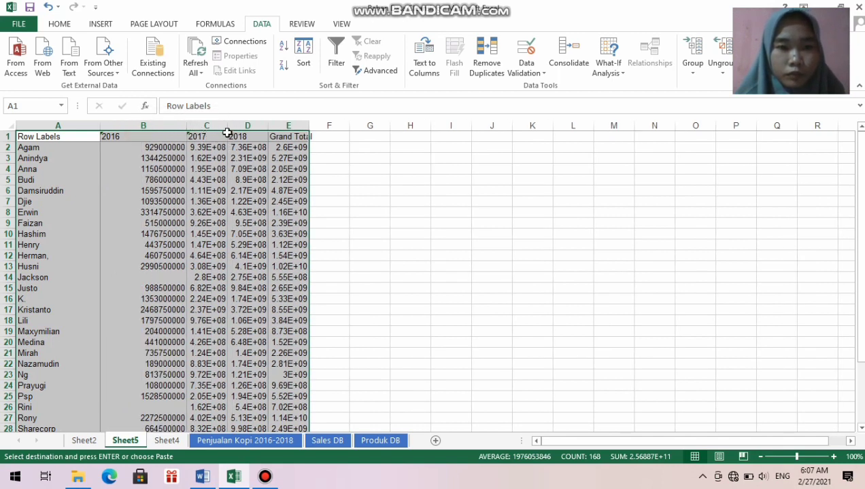
{"action": "left_click_drag", "start_coordinate": [228, 128], "coordinate": [451, 138]}
{"action": "left_click", "coordinate": [510, 240]}
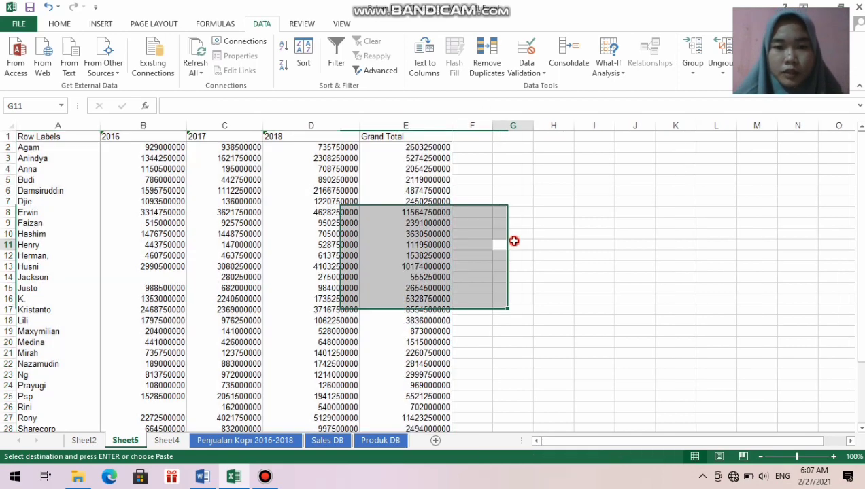
Sort the pasted sales report A1:E34, treating row 1 as headers, by Grand Total values from smallest to largest.
{"action": "left_click", "coordinate": [376, 211]}
{"action": "left_click", "coordinate": [496, 150]}
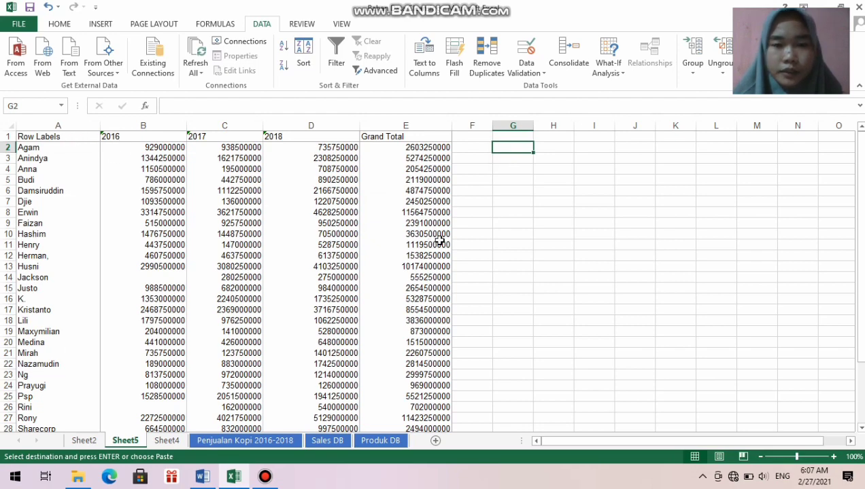
{"action": "left_click_drag", "start_coordinate": [43, 138], "coordinate": [386, 408]}
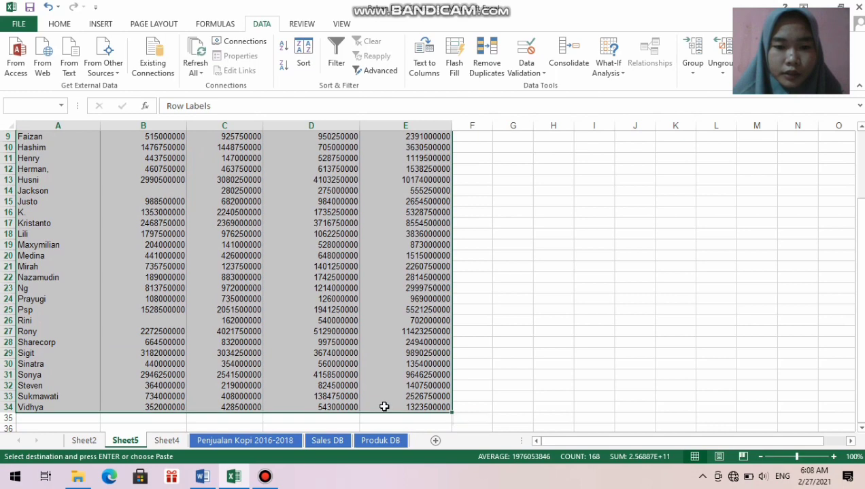
{"action": "left_click", "coordinate": [306, 55]}
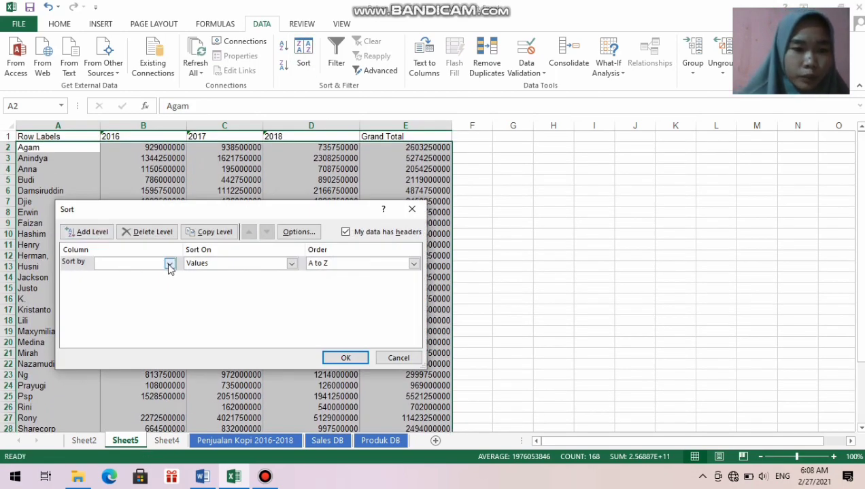
{"action": "left_click", "coordinate": [169, 264]}
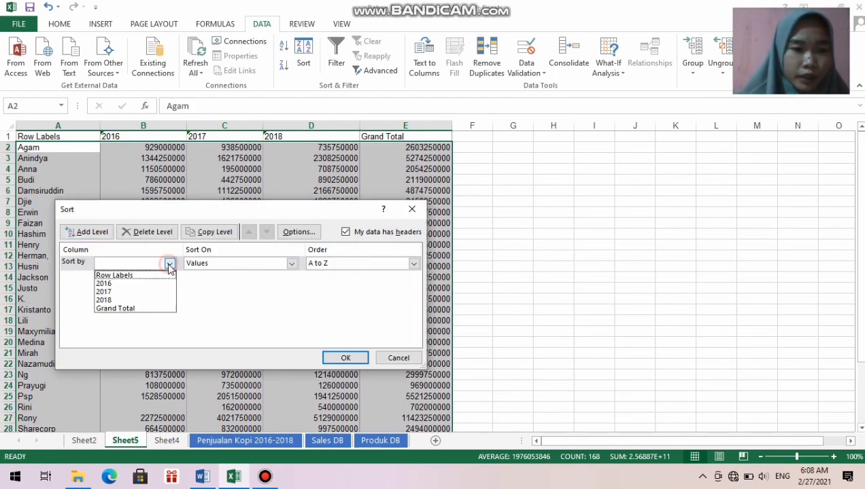
{"action": "left_click", "coordinate": [137, 310]}
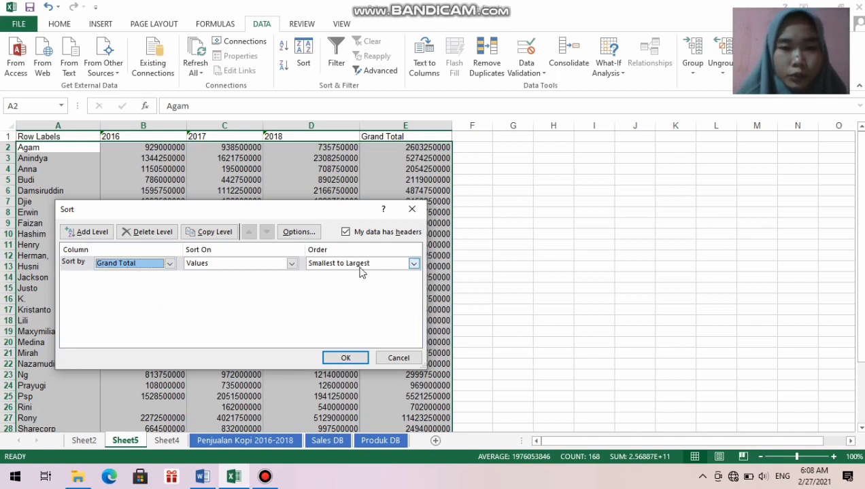
{"action": "left_click", "coordinate": [414, 264]}
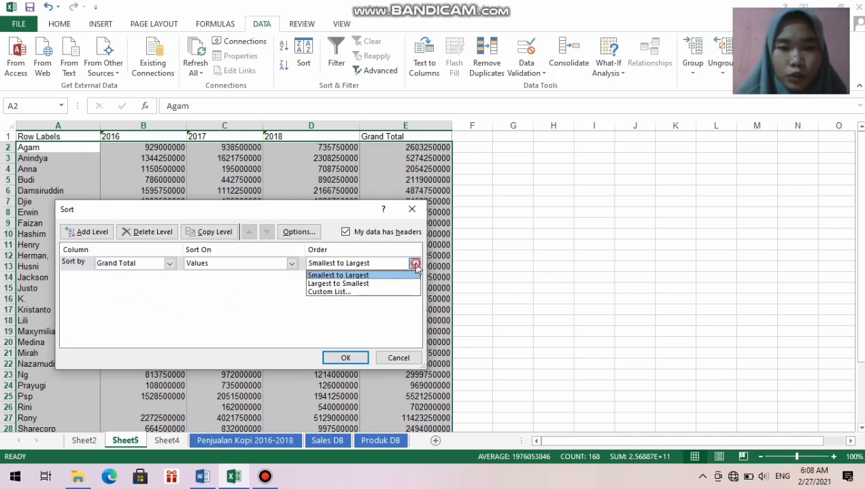
{"action": "left_click", "coordinate": [376, 276]}
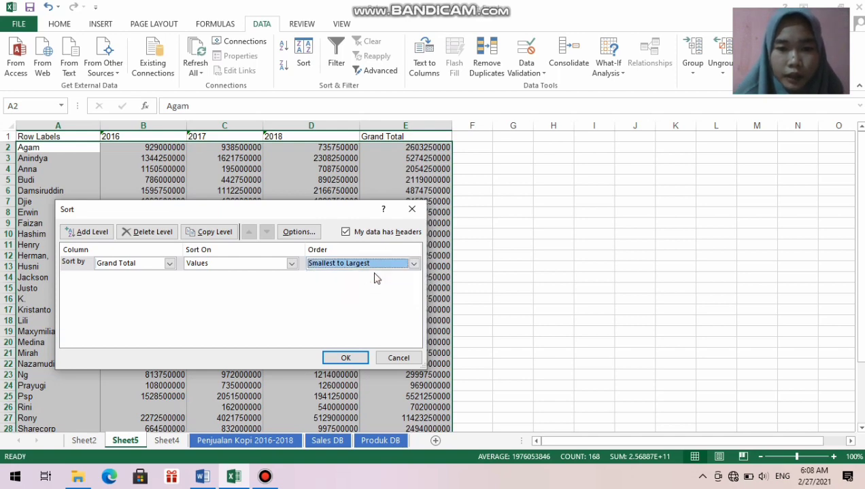
{"action": "left_click", "coordinate": [329, 359]}
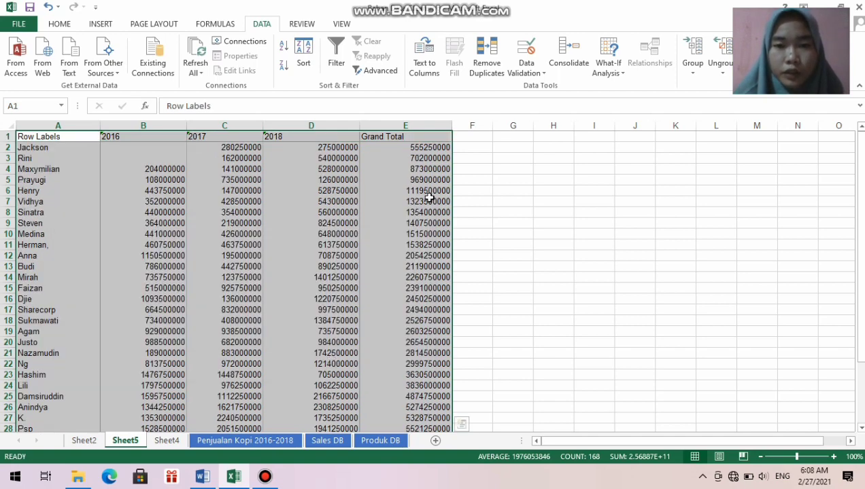
{"action": "left_click", "coordinate": [443, 158]}
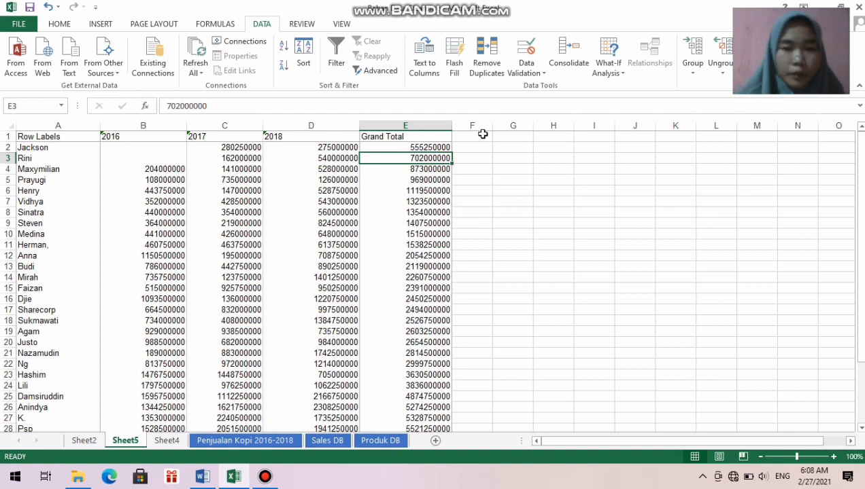
Number the sorted salespeople in column F with a fill series starting at 1 in F2 and running down to row 34.
{"action": "left_click", "coordinate": [468, 148]}
{"action": "type", "text": "1"}
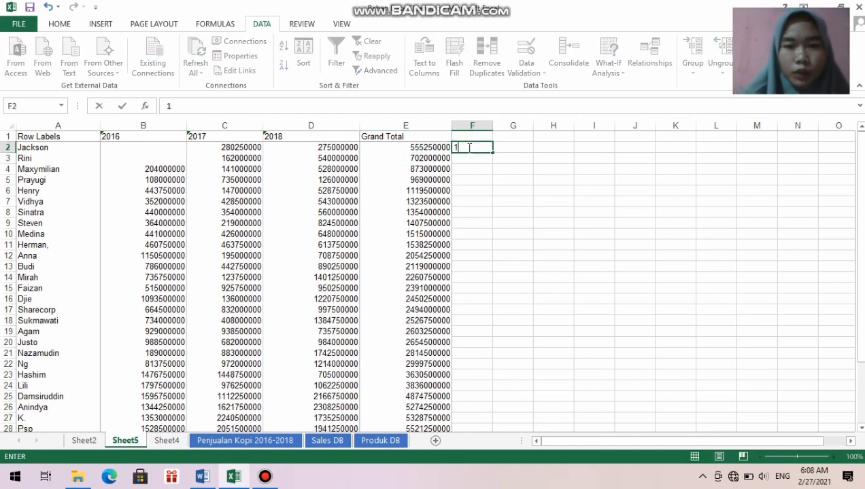
{"action": "left_click_drag", "start_coordinate": [493, 152], "coordinate": [494, 154]}
{"action": "double_click", "coordinate": [494, 154]}
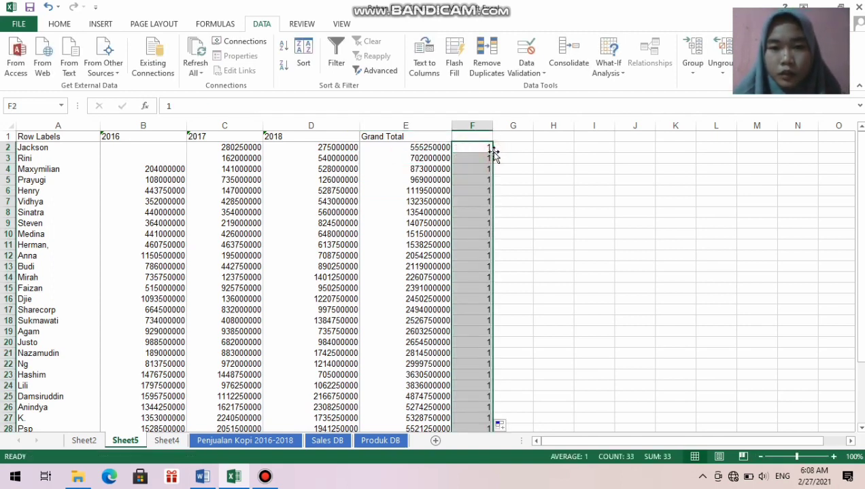
{"action": "left_click", "coordinate": [501, 425]}
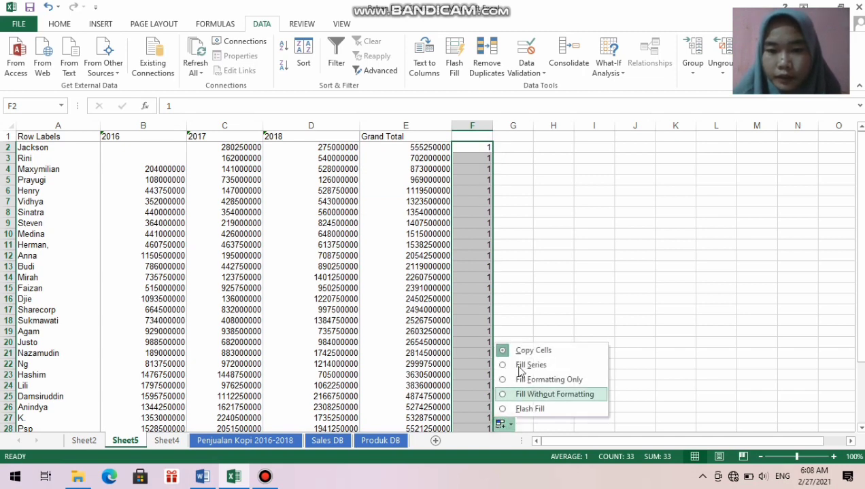
{"action": "left_click", "coordinate": [525, 366]}
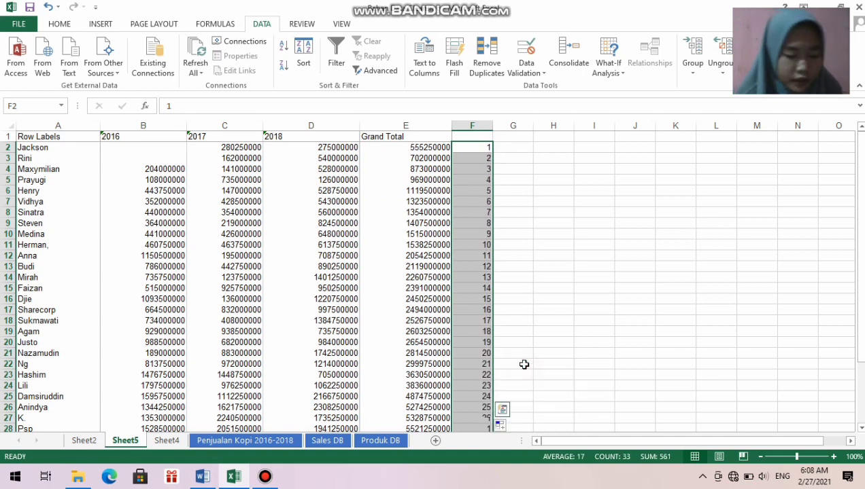
{"action": "left_click", "coordinate": [518, 236]}
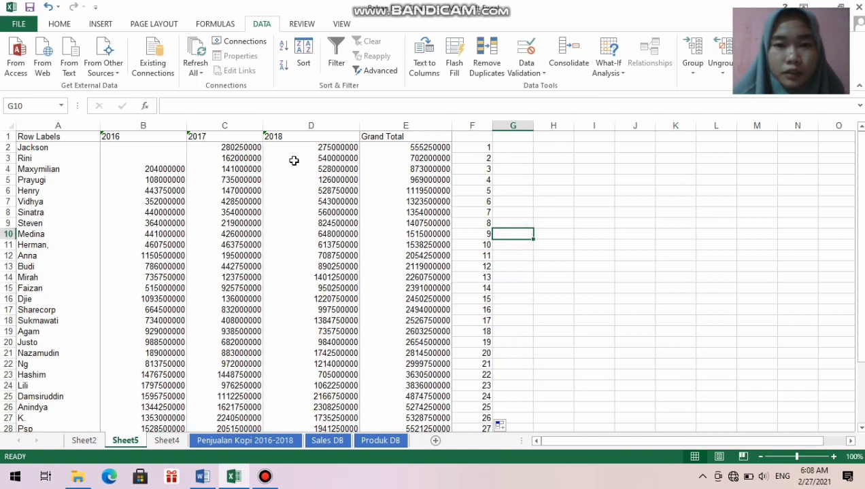
Review the three lowest-ranked salespeople on Sheet5 and return to the source data on the Penjualan Kopi 2016-2018 sheet.
{"action": "left_click", "coordinate": [151, 151]}
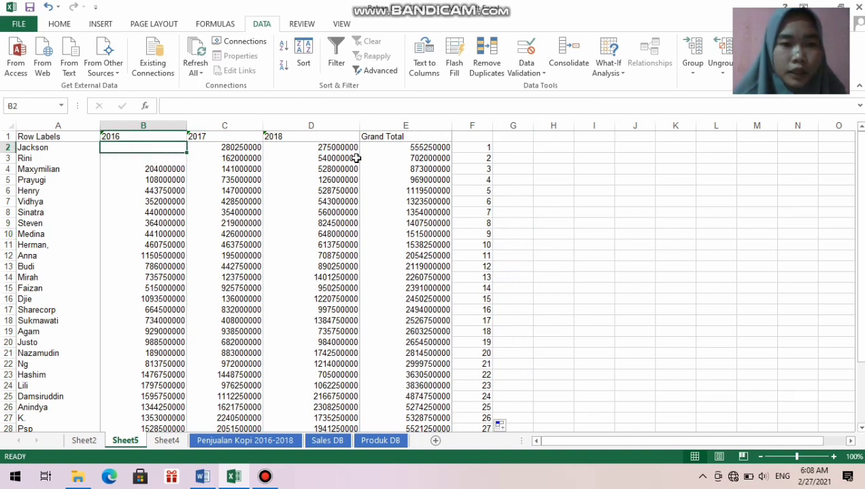
{"action": "left_click_drag", "start_coordinate": [465, 145], "coordinate": [469, 171]}
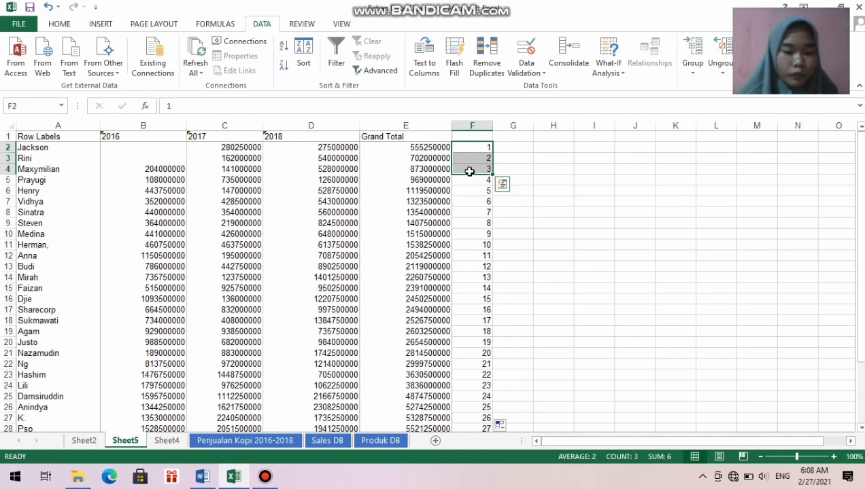
{"action": "left_click", "coordinate": [436, 191]}
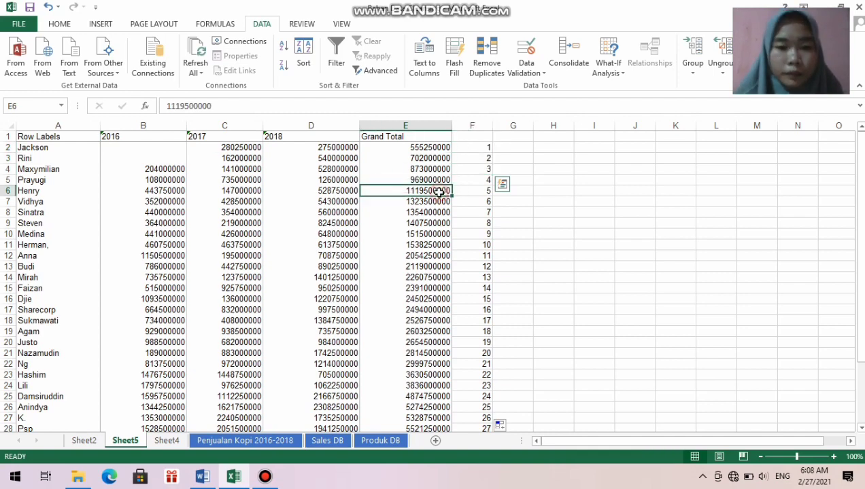
{"action": "left_click", "coordinate": [239, 442]}
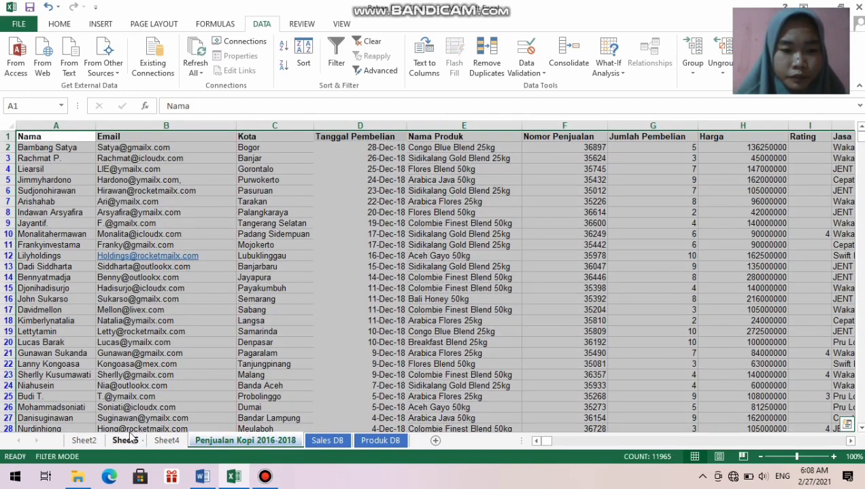
{"action": "left_click", "coordinate": [127, 403]}
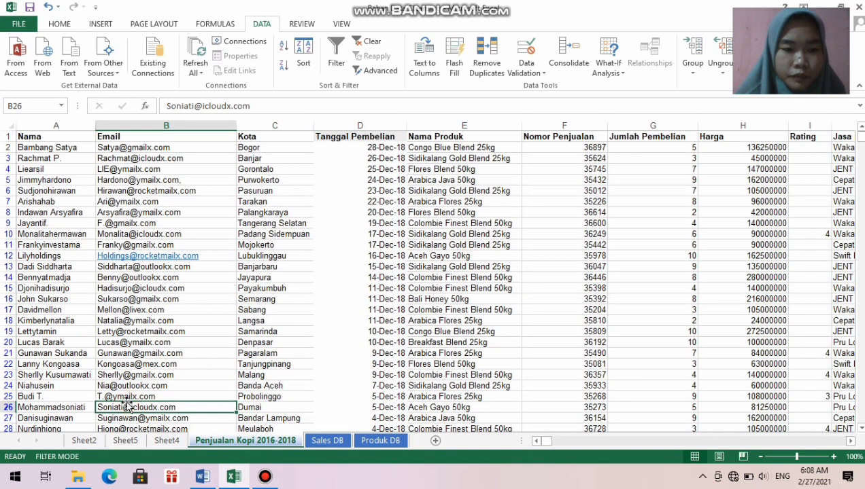
{"action": "left_click", "coordinate": [53, 320]}
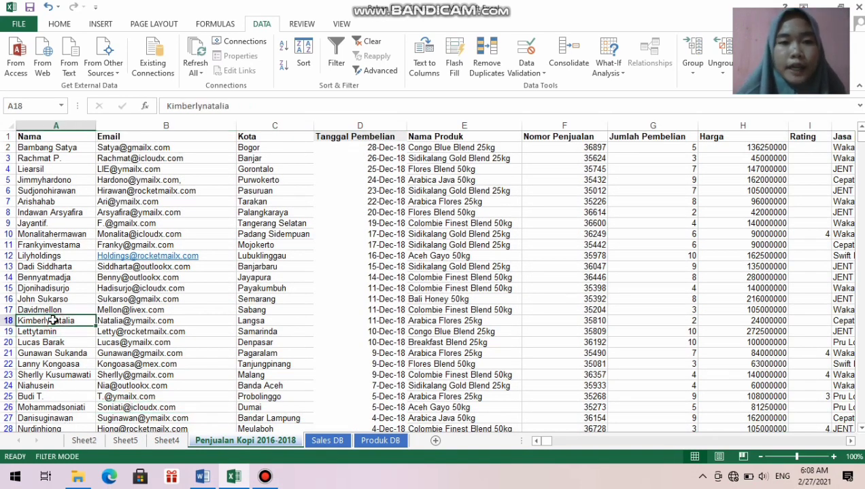